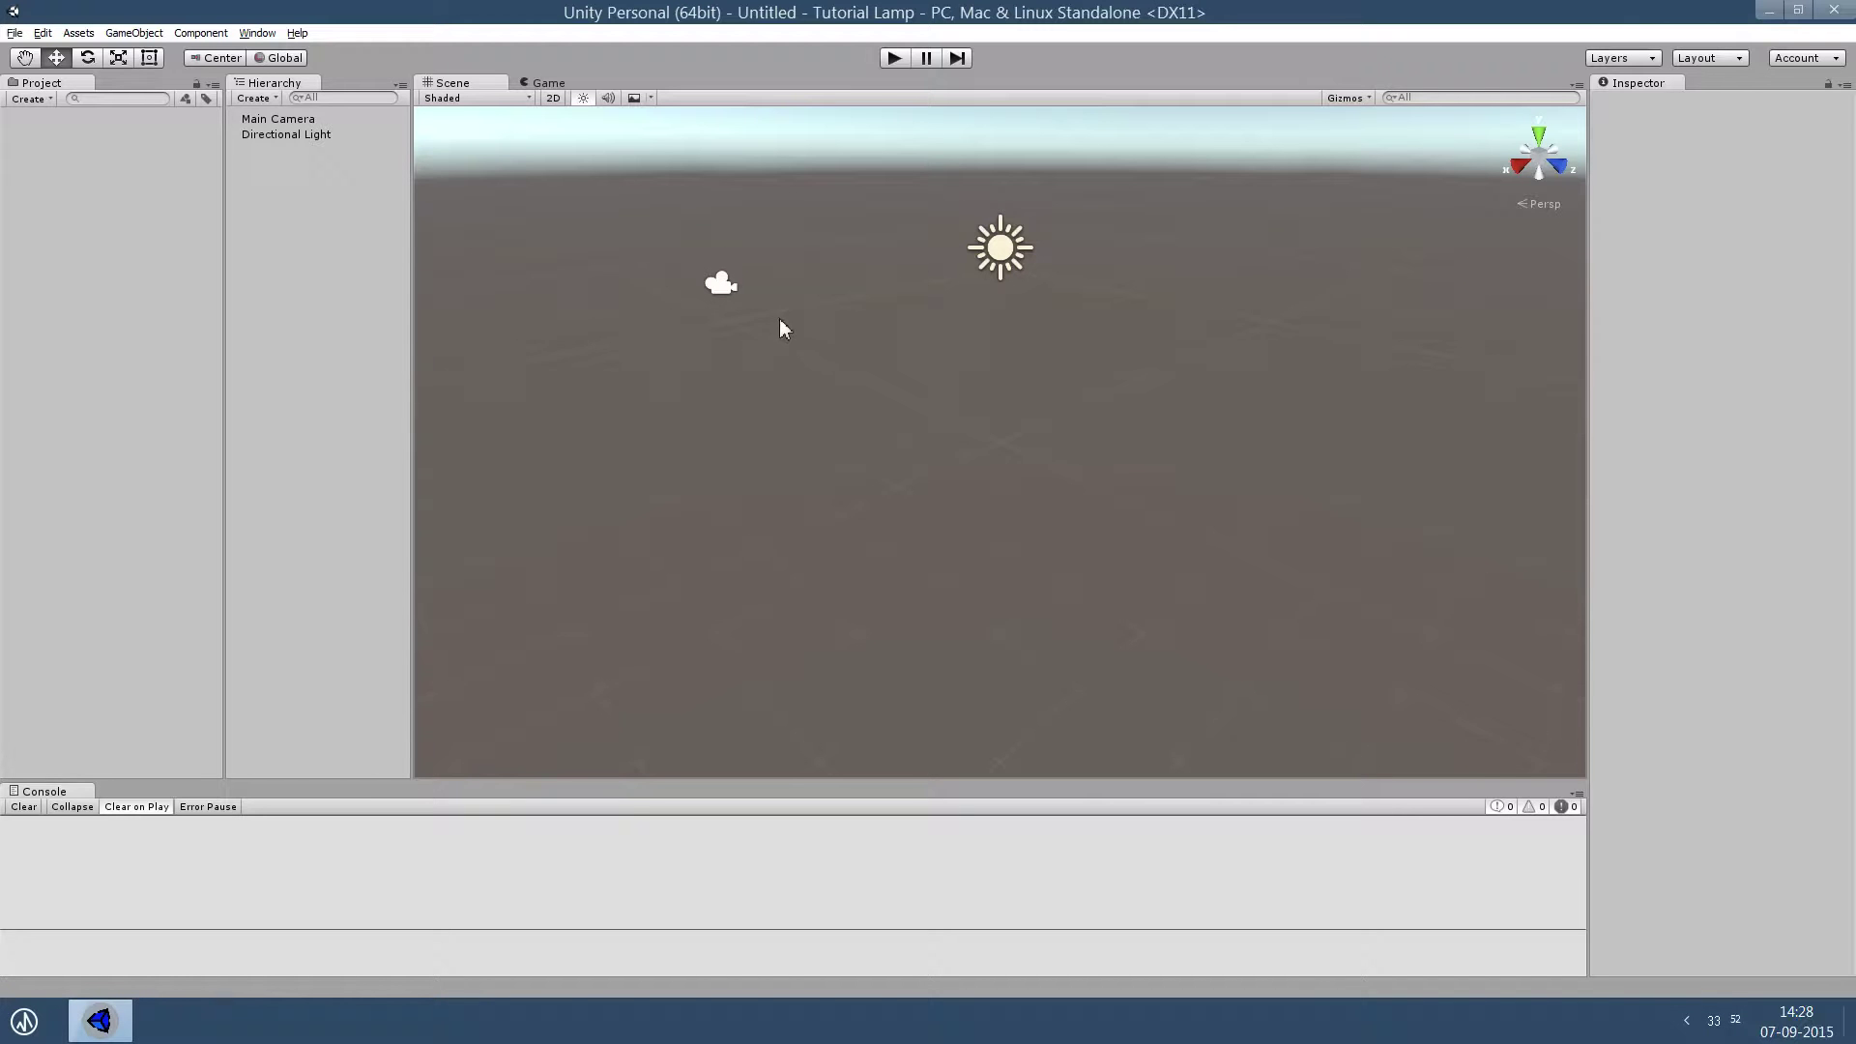
# Add a new cube to the scene and frame the view on it.
pyautogui.moveTo(803, 366)
pyautogui.keyDown('alt'); pyautogui.mouseDown()
pyautogui.moveTo(595, 234)
pyautogui.moveTo(584, 248)
pyautogui.mouseUp(); pyautogui.keyUp('alt')
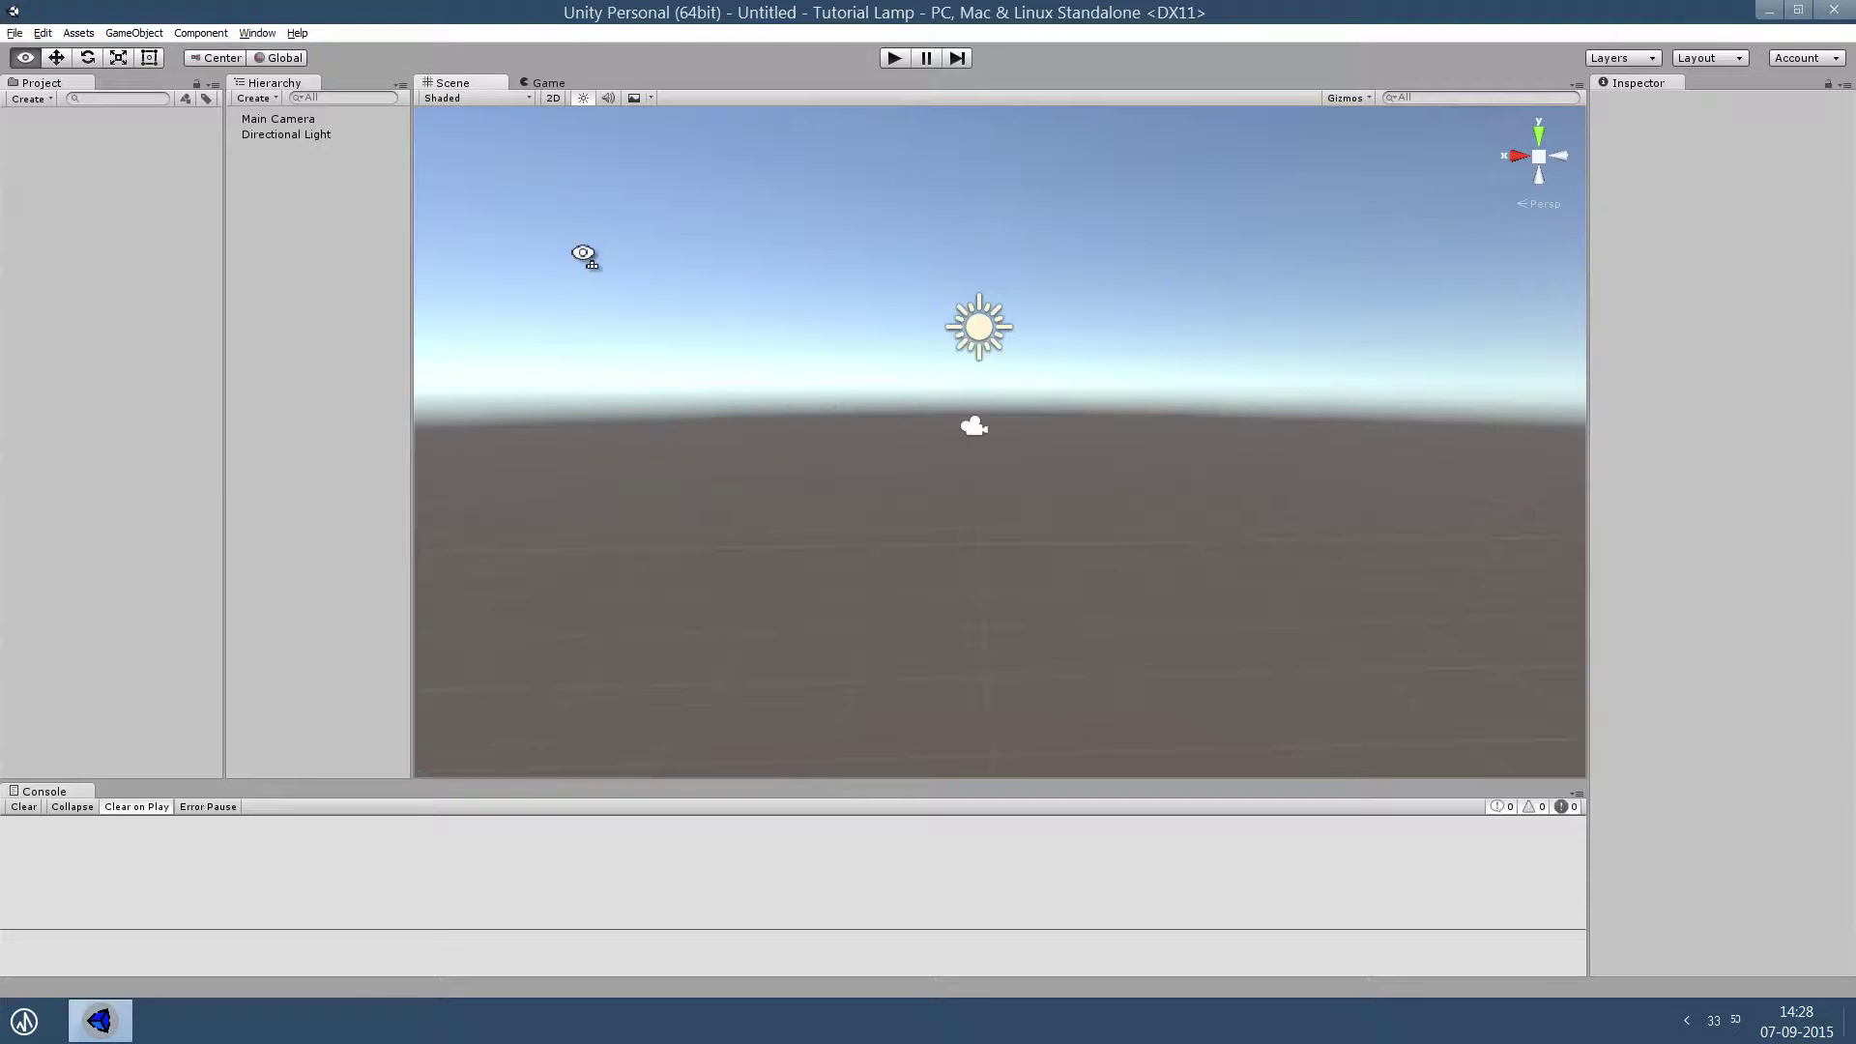
pyautogui.click(134, 33)
pyautogui.moveTo(160, 99)
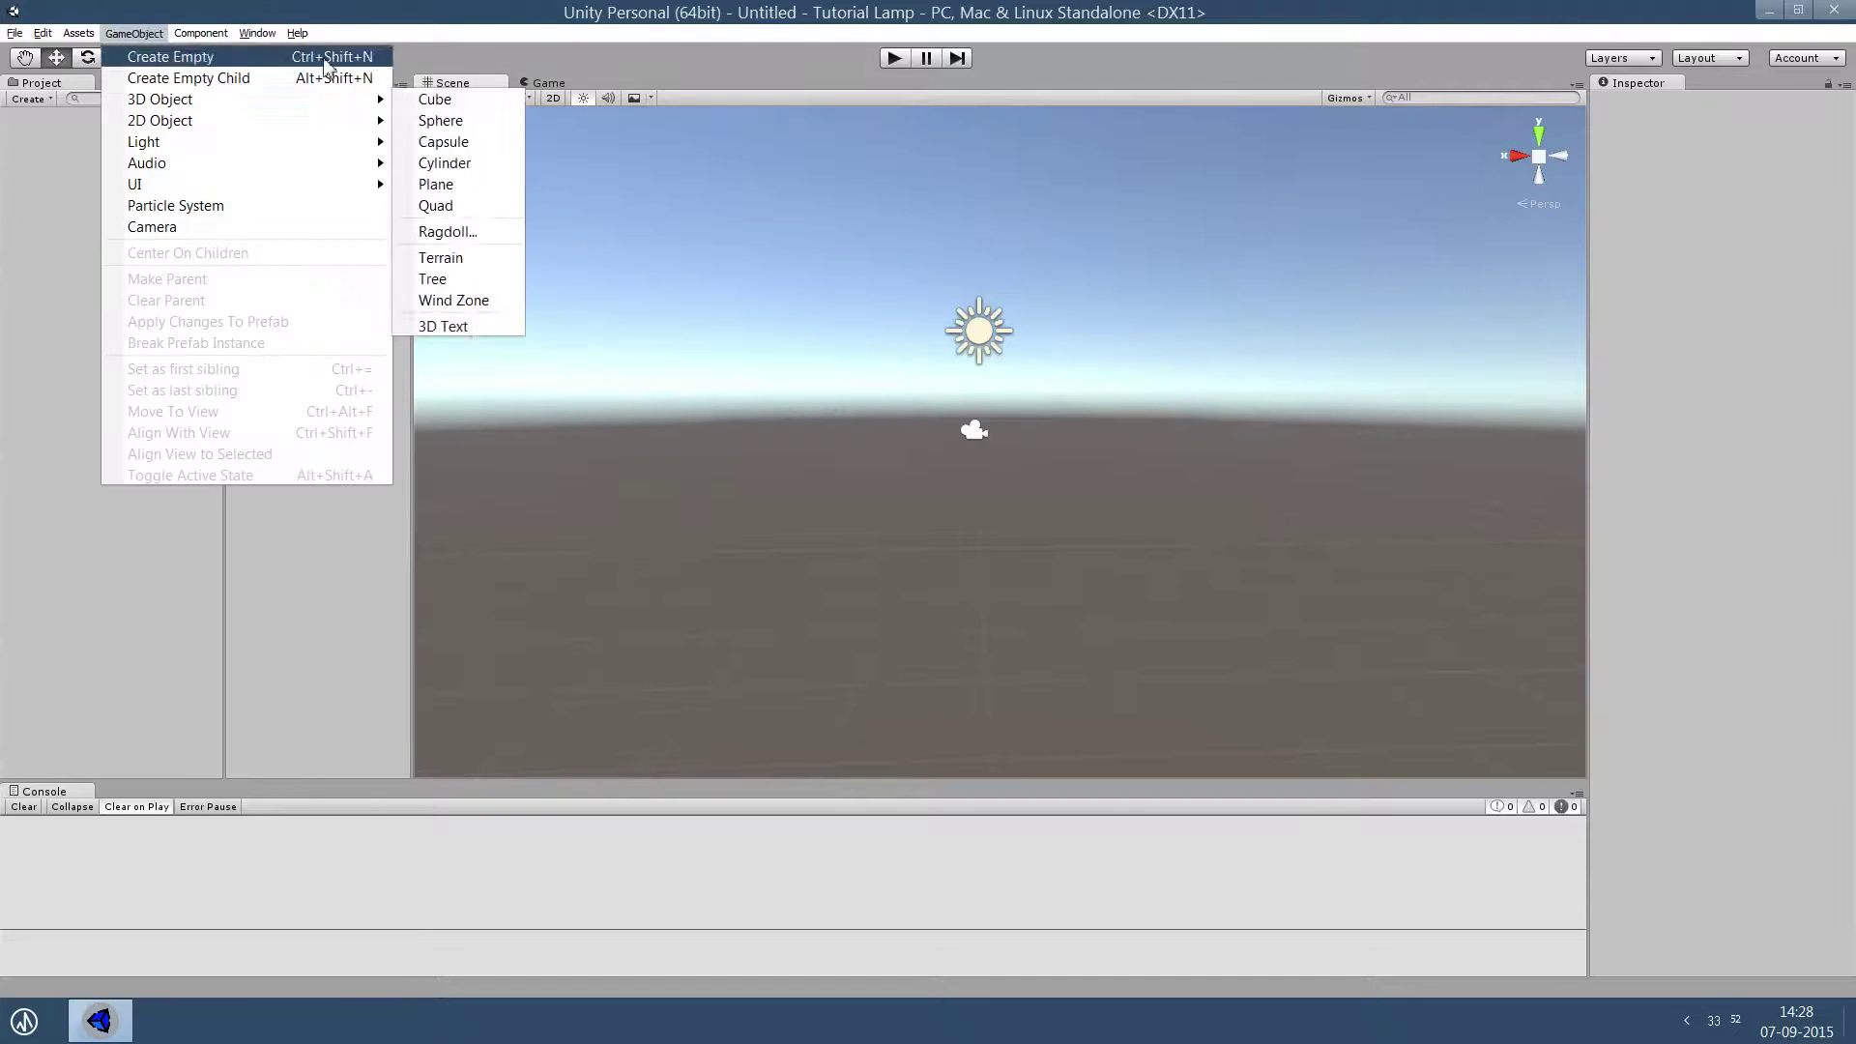
pyautogui.click(435, 99)
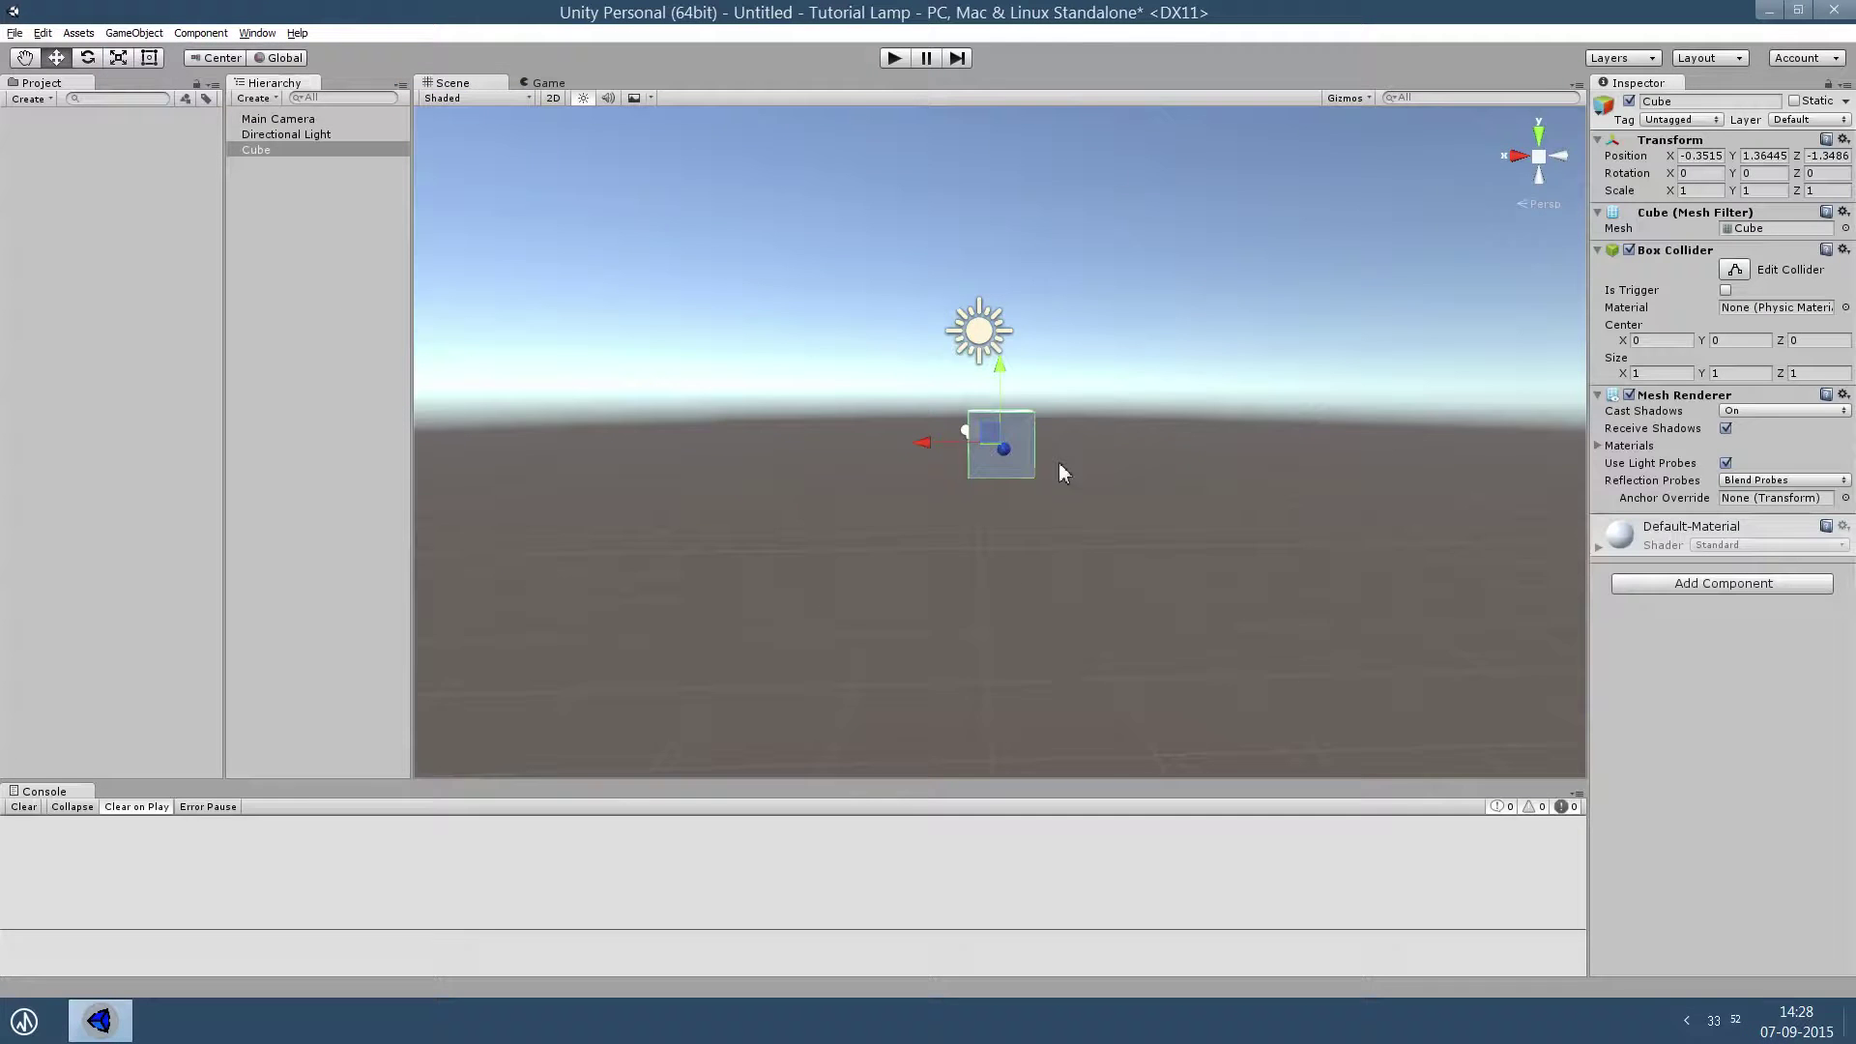
pyautogui.moveTo(1059, 462)
pyautogui.keyDown('alt'); pyautogui.mouseDown()
pyautogui.moveTo(1072, 512)
pyautogui.moveTo(932, 506)
pyautogui.moveTo(1063, 506)
pyautogui.moveTo(1071, 545)
pyautogui.mouseUp(); pyautogui.keyUp('alt')
pyautogui.scroll(3, 1065, 503)
pyautogui.scroll(-3, 1071, 556)
pyautogui.scroll(-1, 1073, 576)
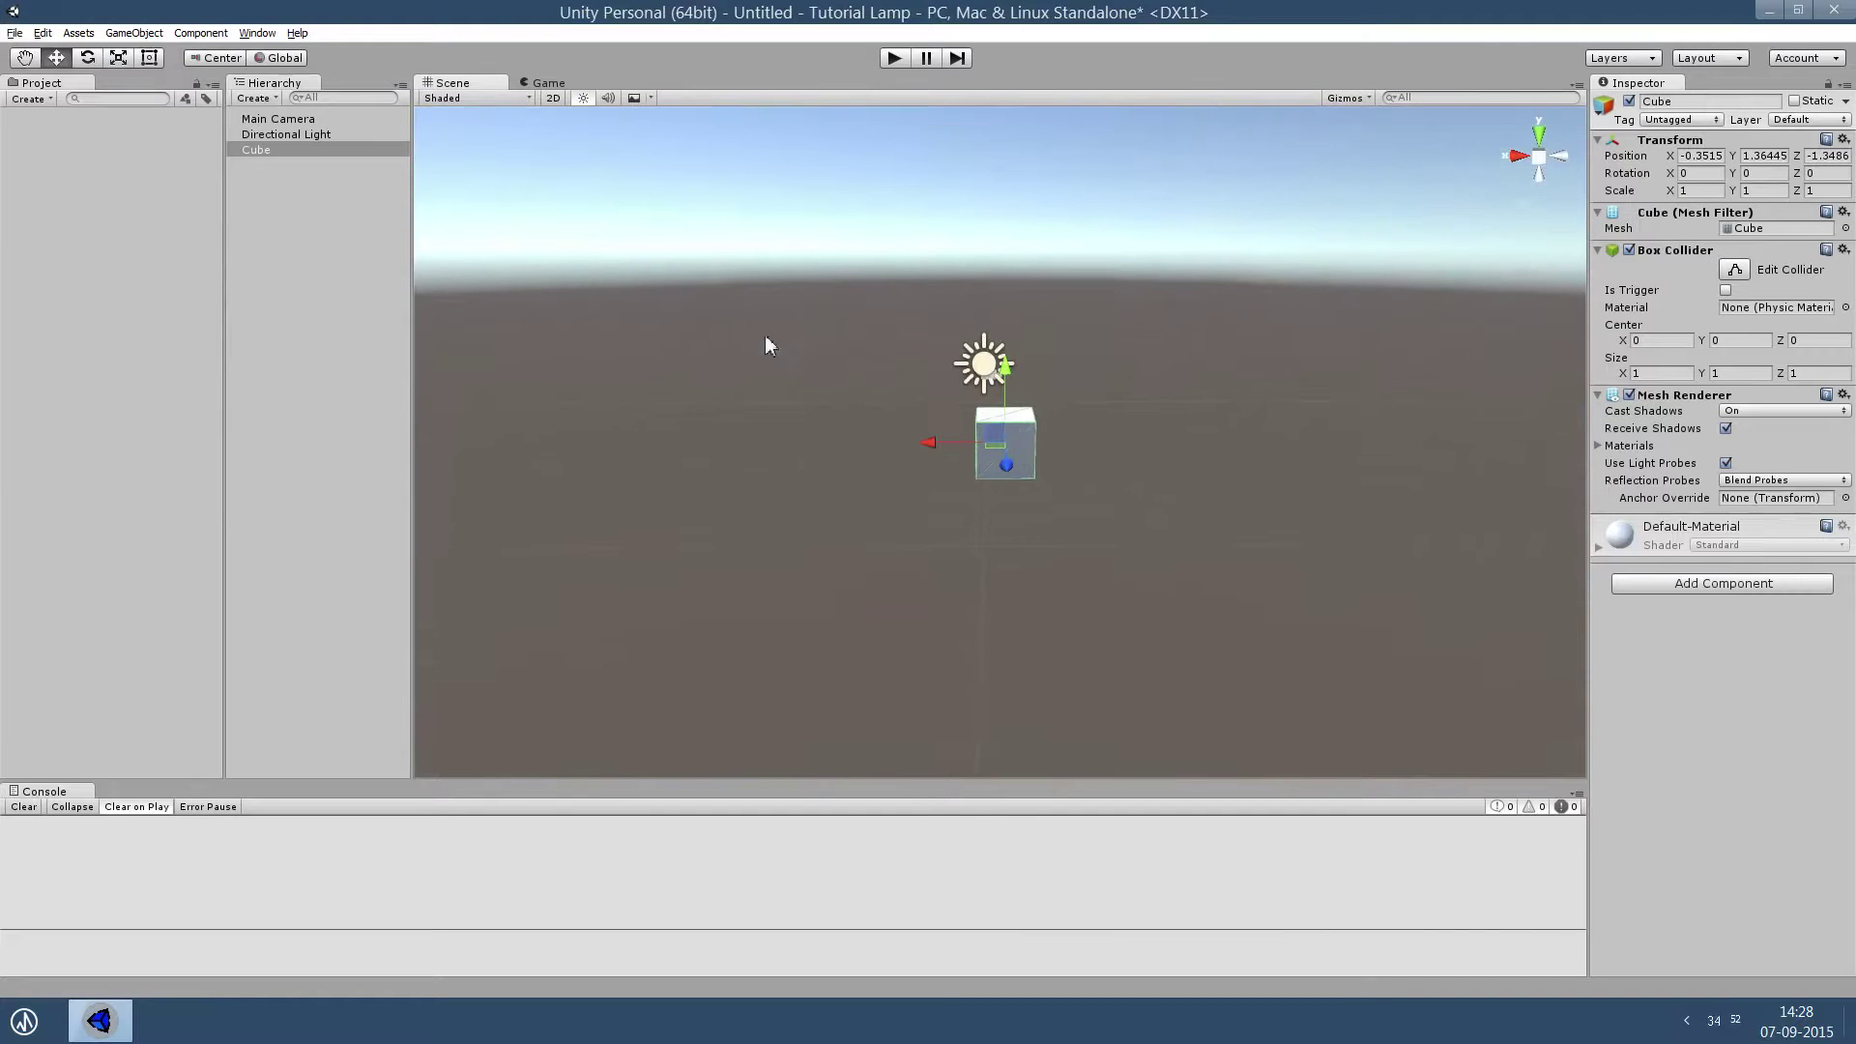
pyautogui.moveTo(1079, 412)
pyautogui.keyDown('alt'); pyautogui.mouseDown()
pyautogui.moveTo(1087, 432)
pyautogui.moveTo(1079, 361)
pyautogui.mouseUp(); pyautogui.keyUp('alt')
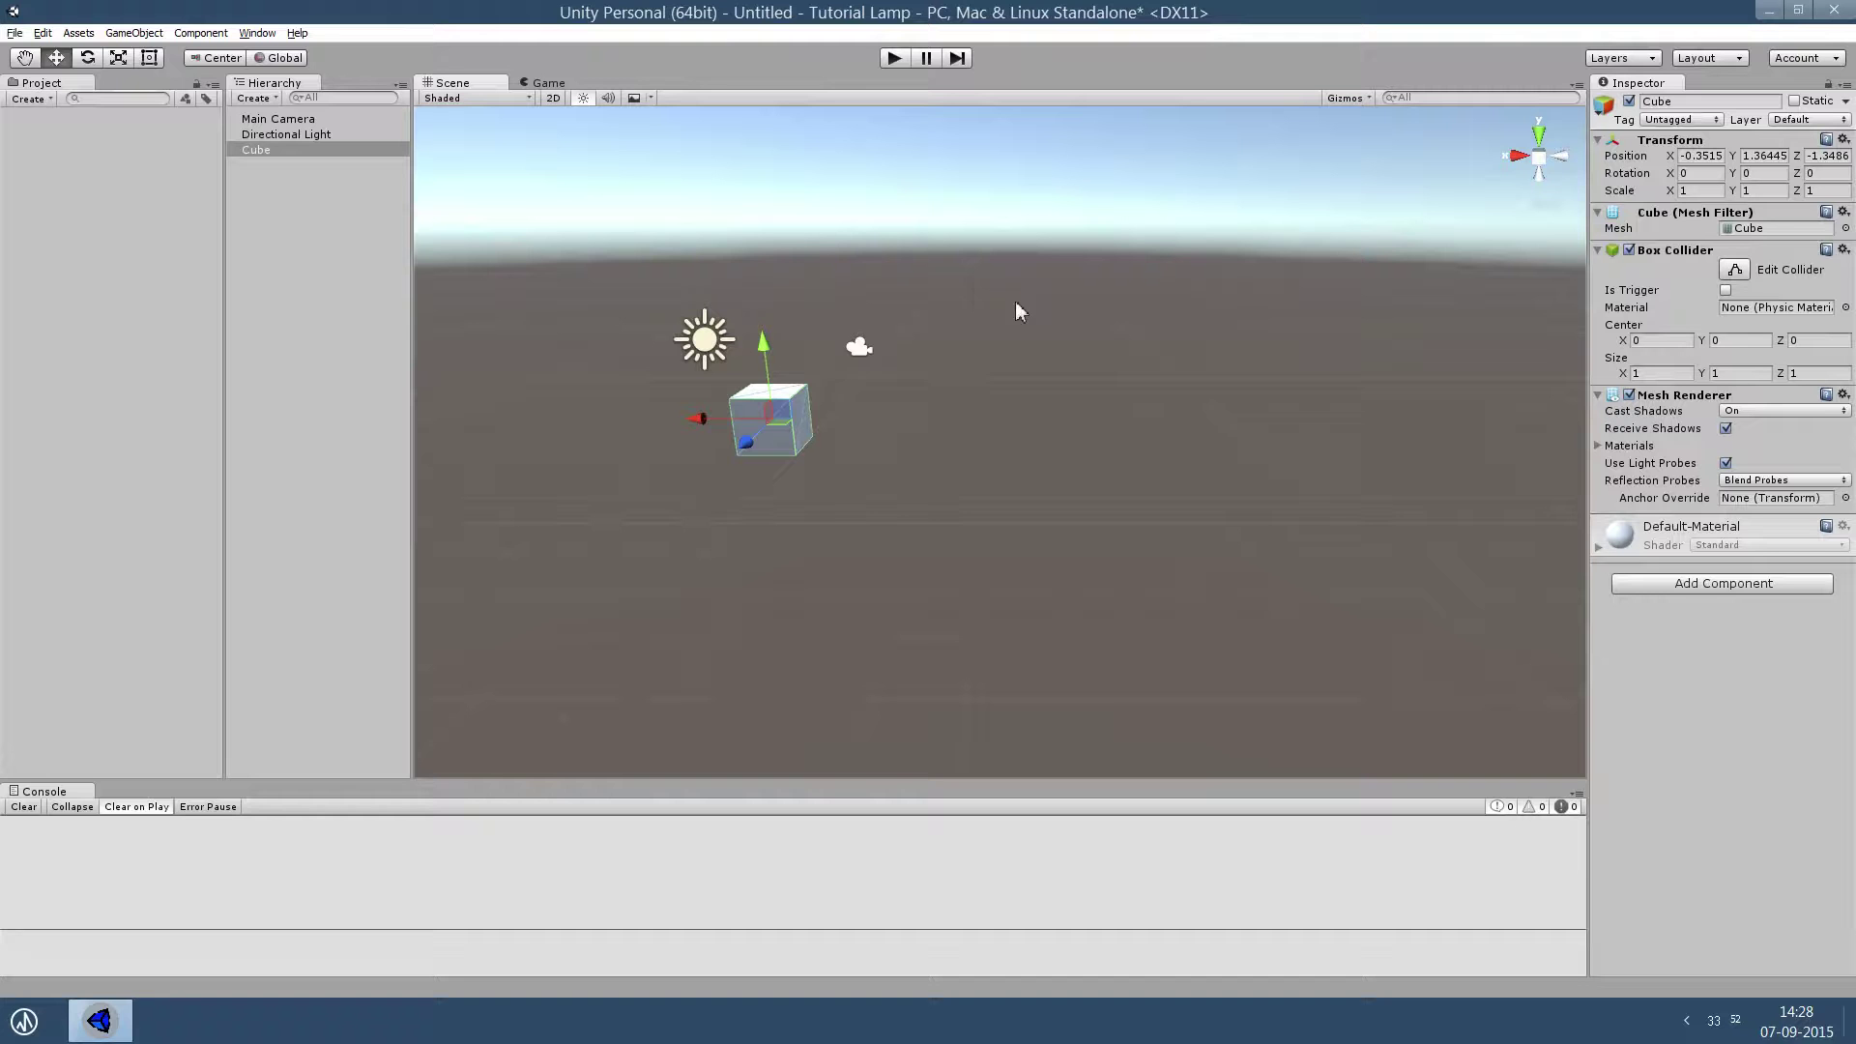
pyautogui.keyDown('alt'); pyautogui.moveTo(1028, 445); pyautogui.dragTo(966, 556); pyautogui.keyUp('alt')
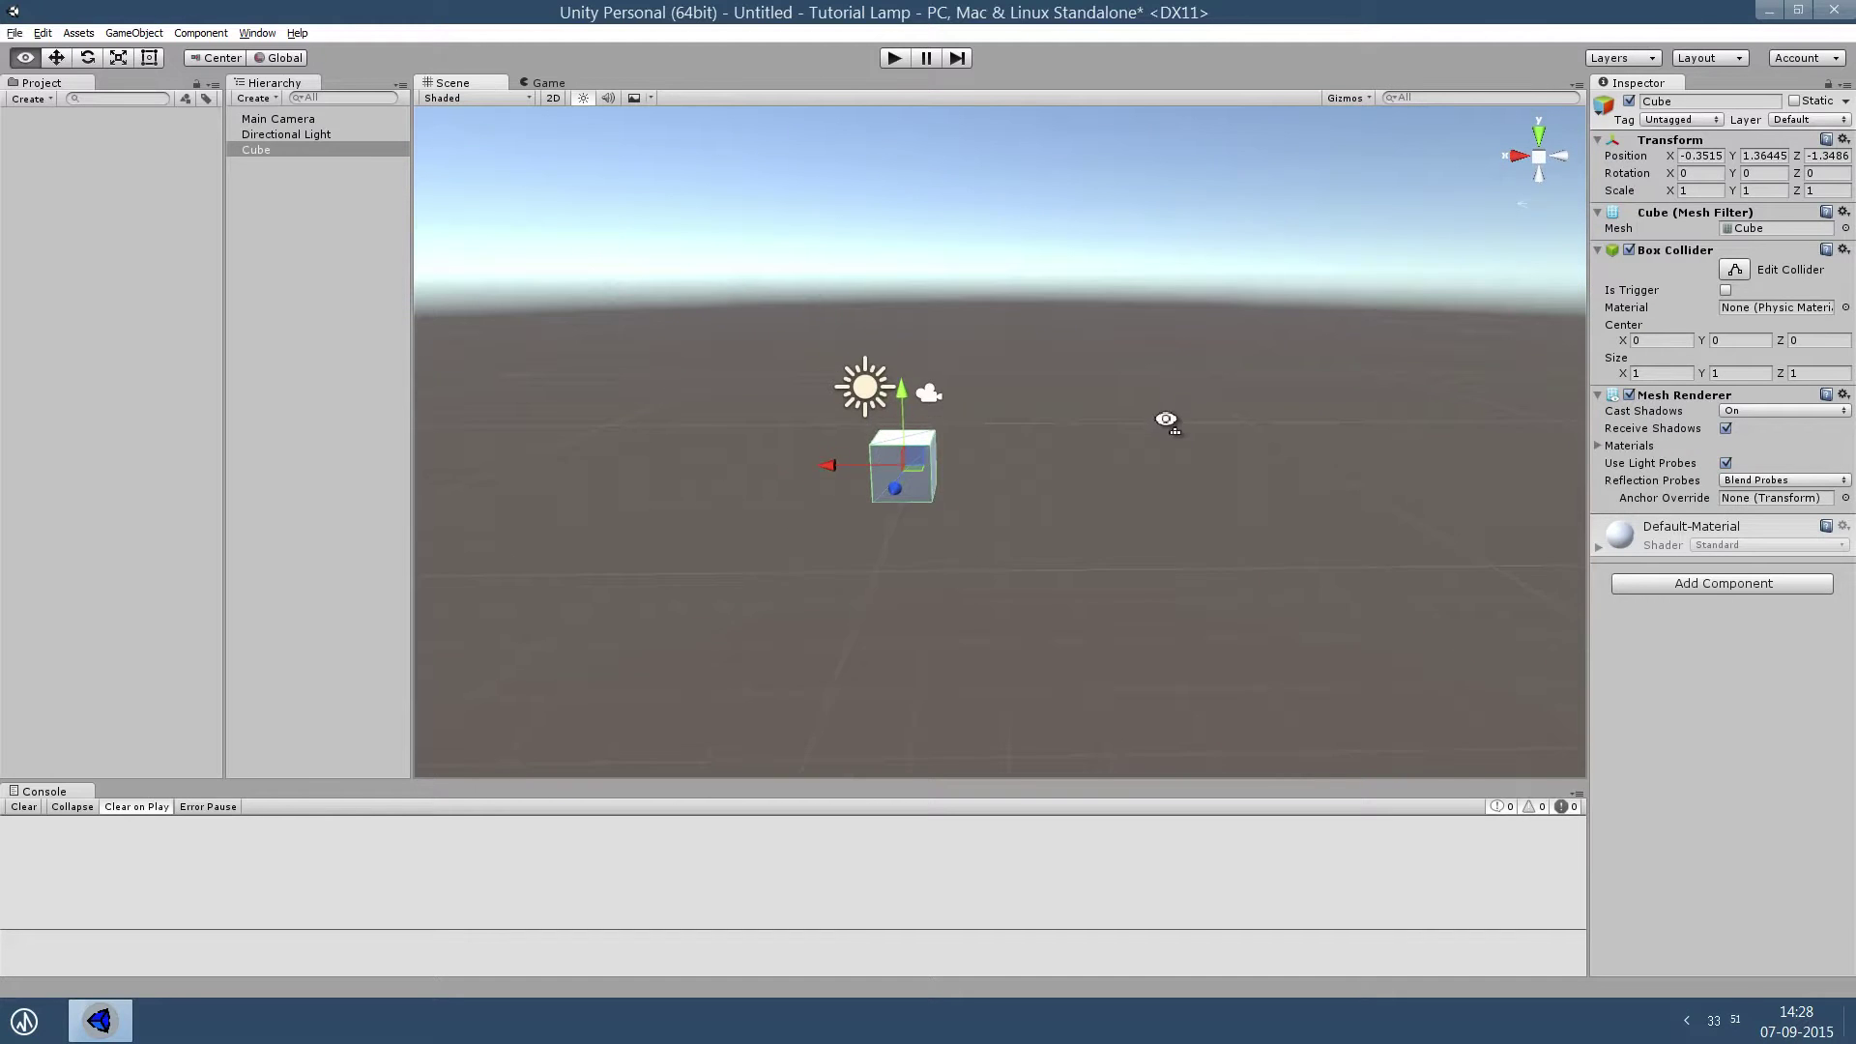
pyautogui.keyDown('alt'); pyautogui.moveTo(1164, 414); pyautogui.dragTo(1166, 417); pyautogui.keyUp('alt')
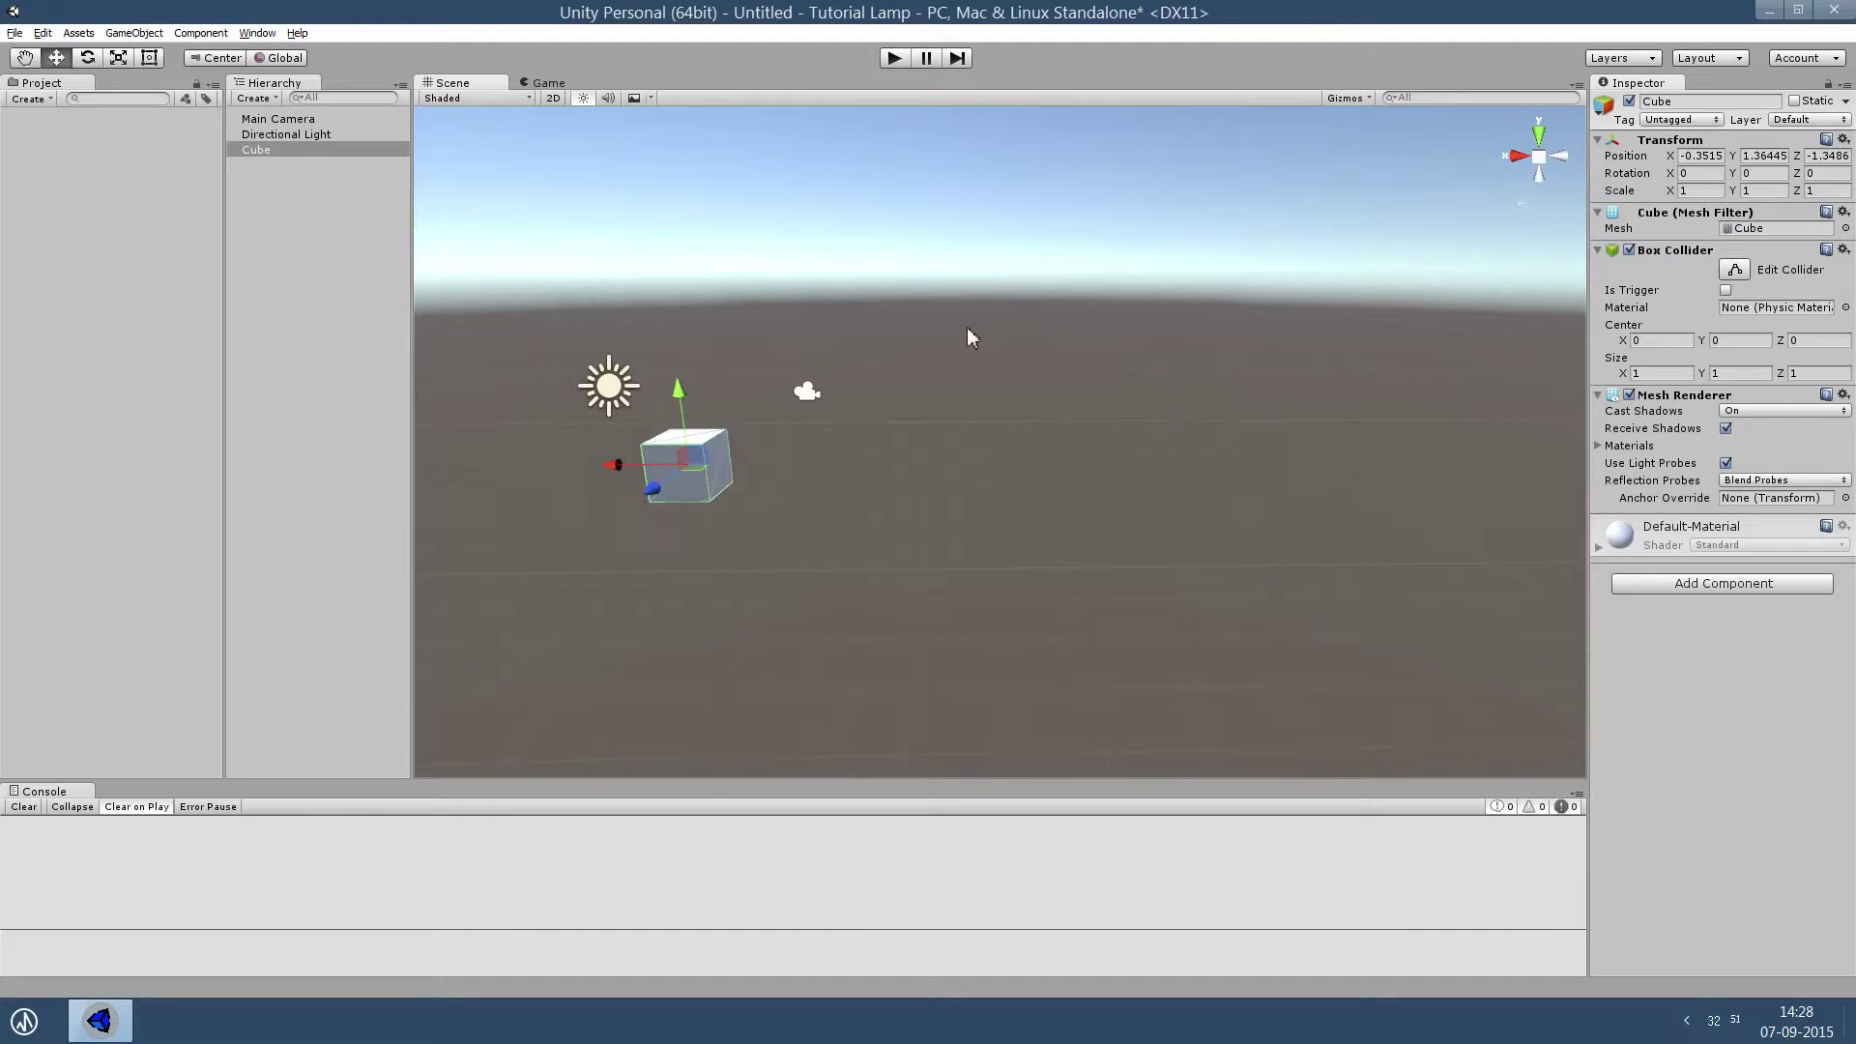
pyautogui.keyDown('alt'); pyautogui.moveTo(1015, 406); pyautogui.dragTo(1025, 418); pyautogui.keyUp('alt')
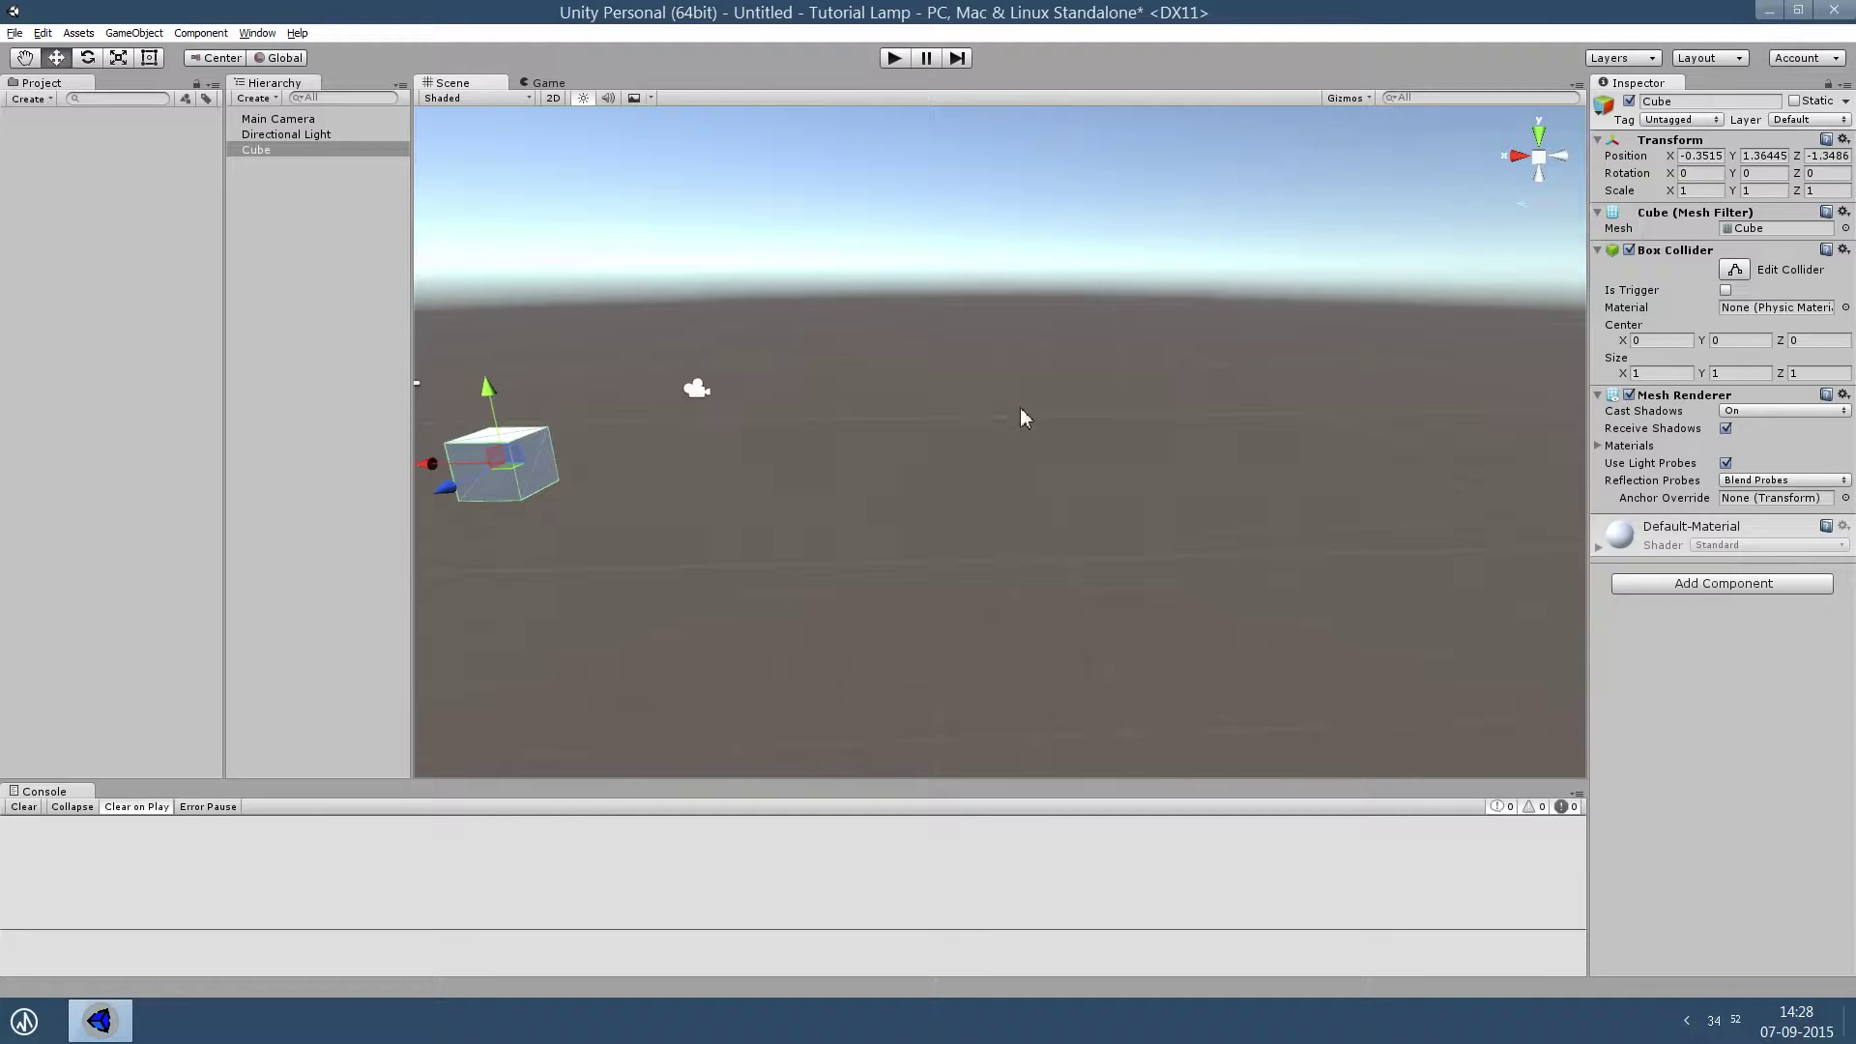
pyautogui.press('f')
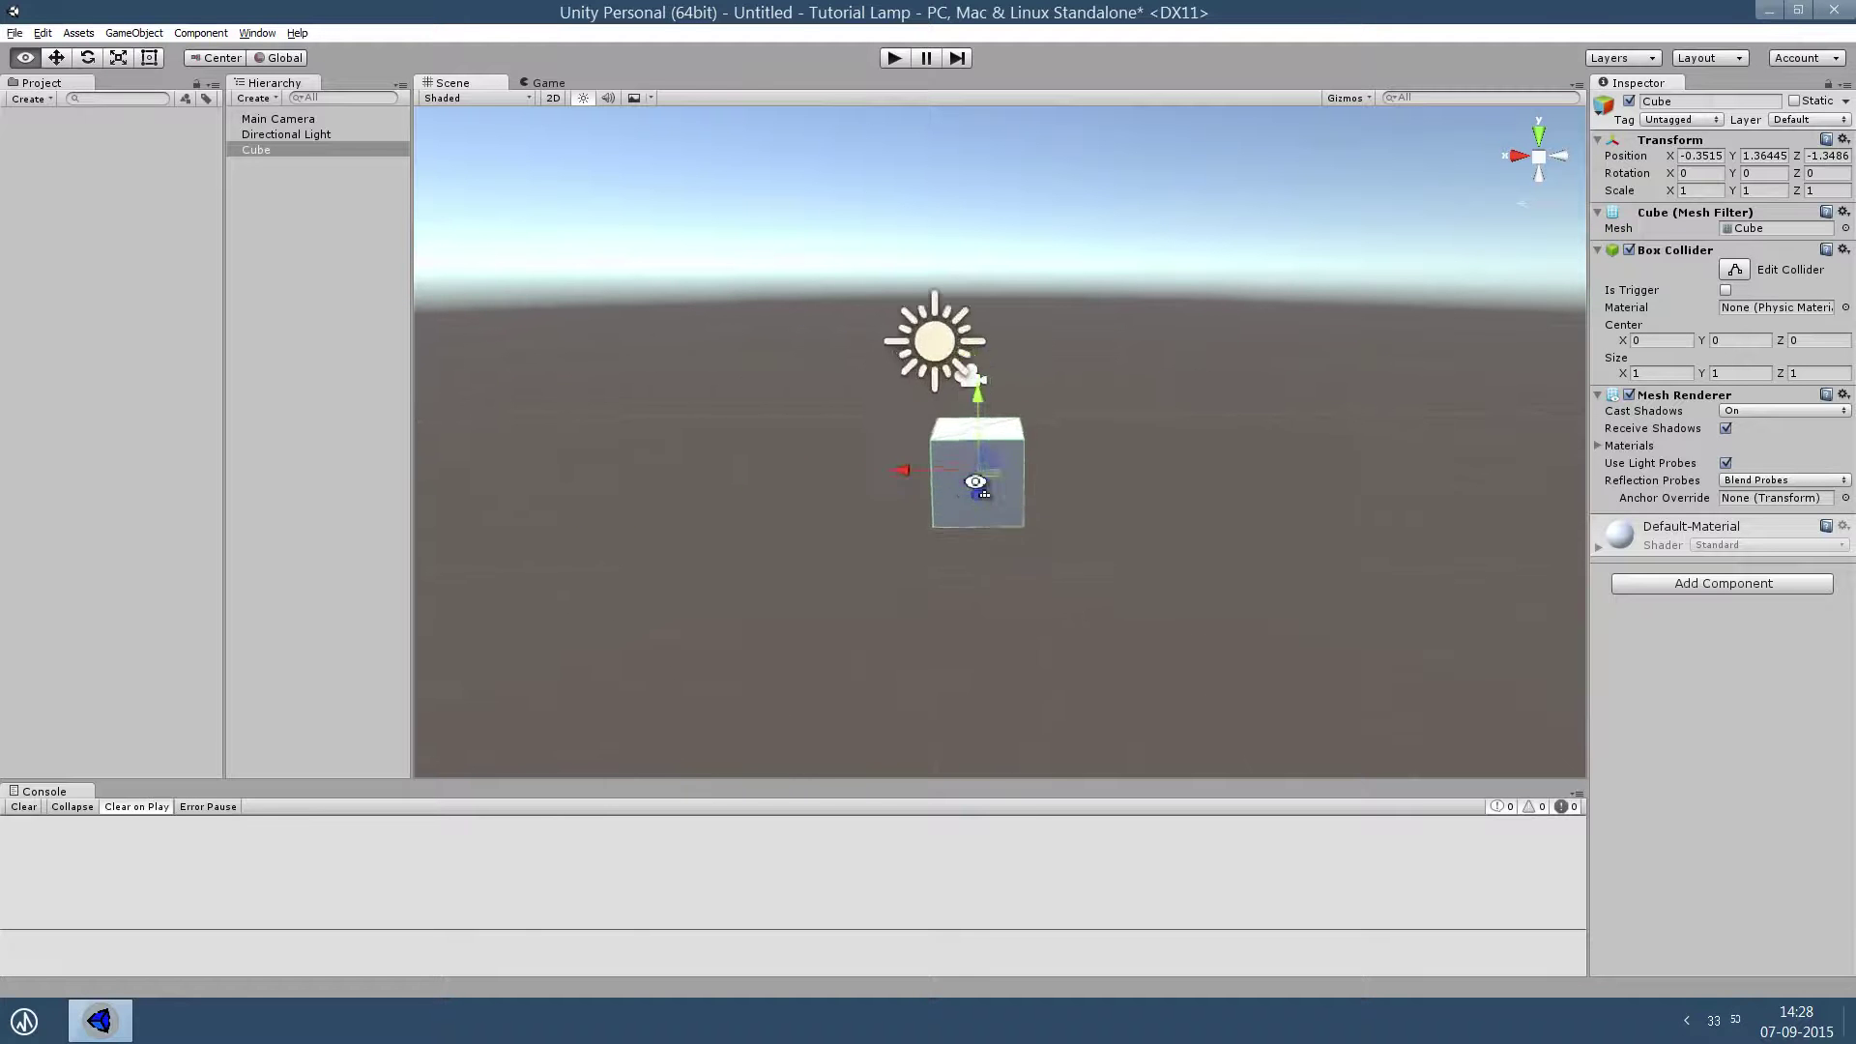
pyautogui.scroll(-5, 976, 482)
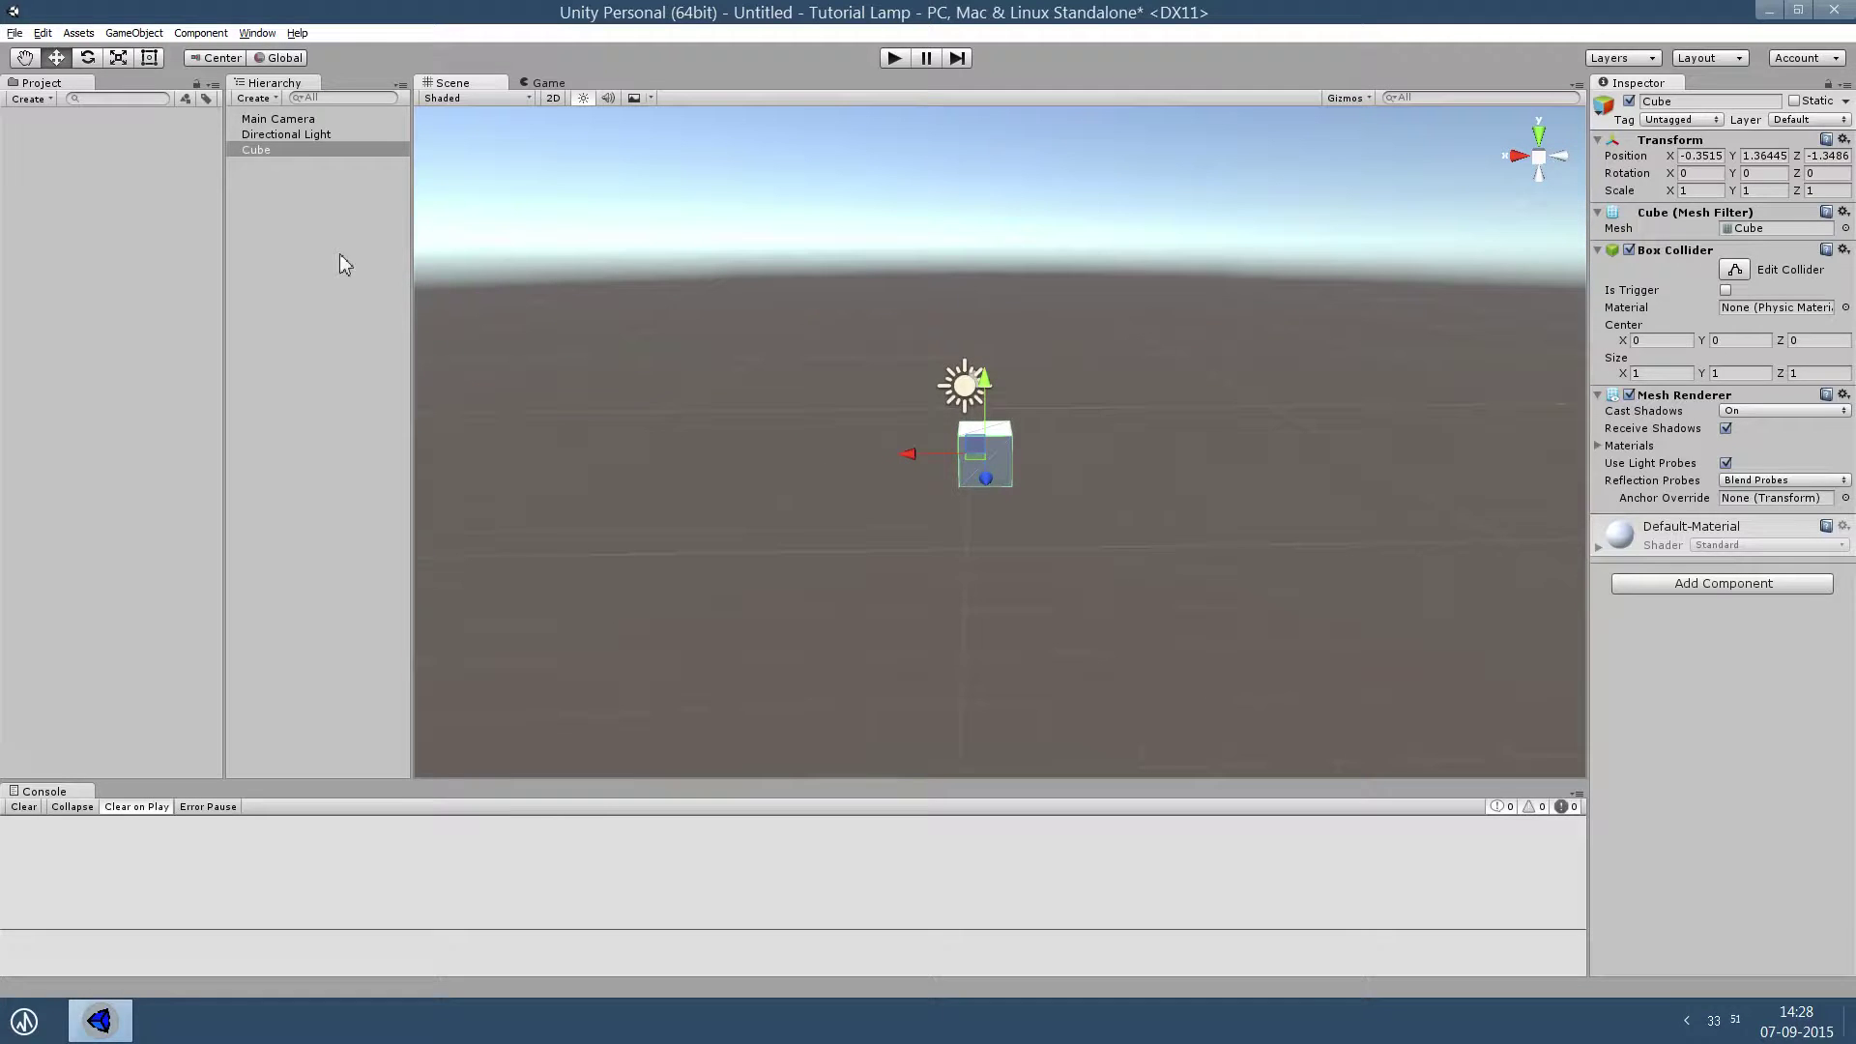
# Stretch the cube into a long bar, tilt it slightly and slide it left.
pyautogui.press('e')
pyautogui.press('r')
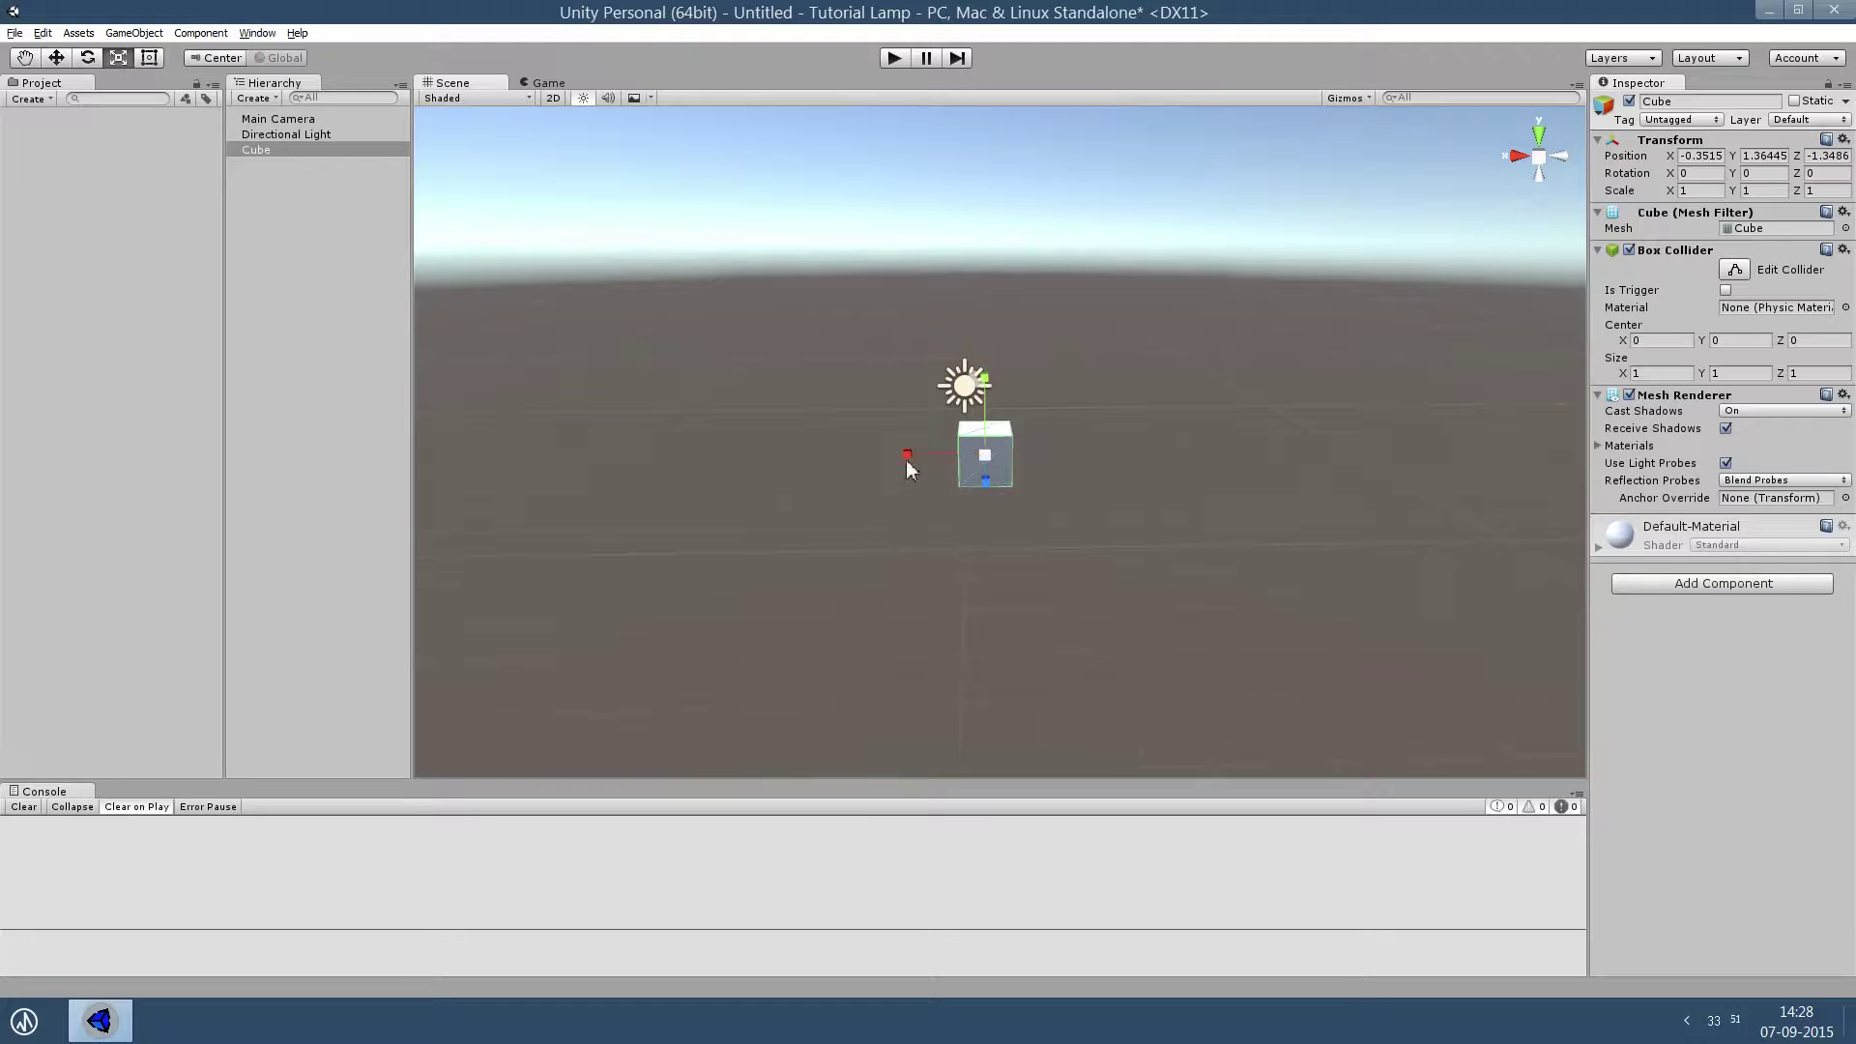
pyautogui.moveTo(909, 469); pyautogui.dragTo(567, 489)
pyautogui.press('e')
pyautogui.moveTo(1064, 427); pyautogui.dragTo(1082, 451)
pyautogui.press('w')
pyautogui.moveTo(982, 382)
pyautogui.mouseDown()
pyautogui.moveTo(799, 372)
pyautogui.moveTo(1098, 445)
pyautogui.moveTo(1119, 369)
pyautogui.moveTo(1019, 497)
pyautogui.moveTo(1127, 522)
pyautogui.moveTo(1040, 502)
pyautogui.moveTo(1053, 484)
pyautogui.mouseUp()
# Duplicate the sloped bar and flatten the copy against its lower end.
pyautogui.hotkey('ctrl', 'd')
pyautogui.press('e')
pyautogui.press('w')
pyautogui.scroll(5, 1034, 491)
pyautogui.scroll(-3, 1035, 490)
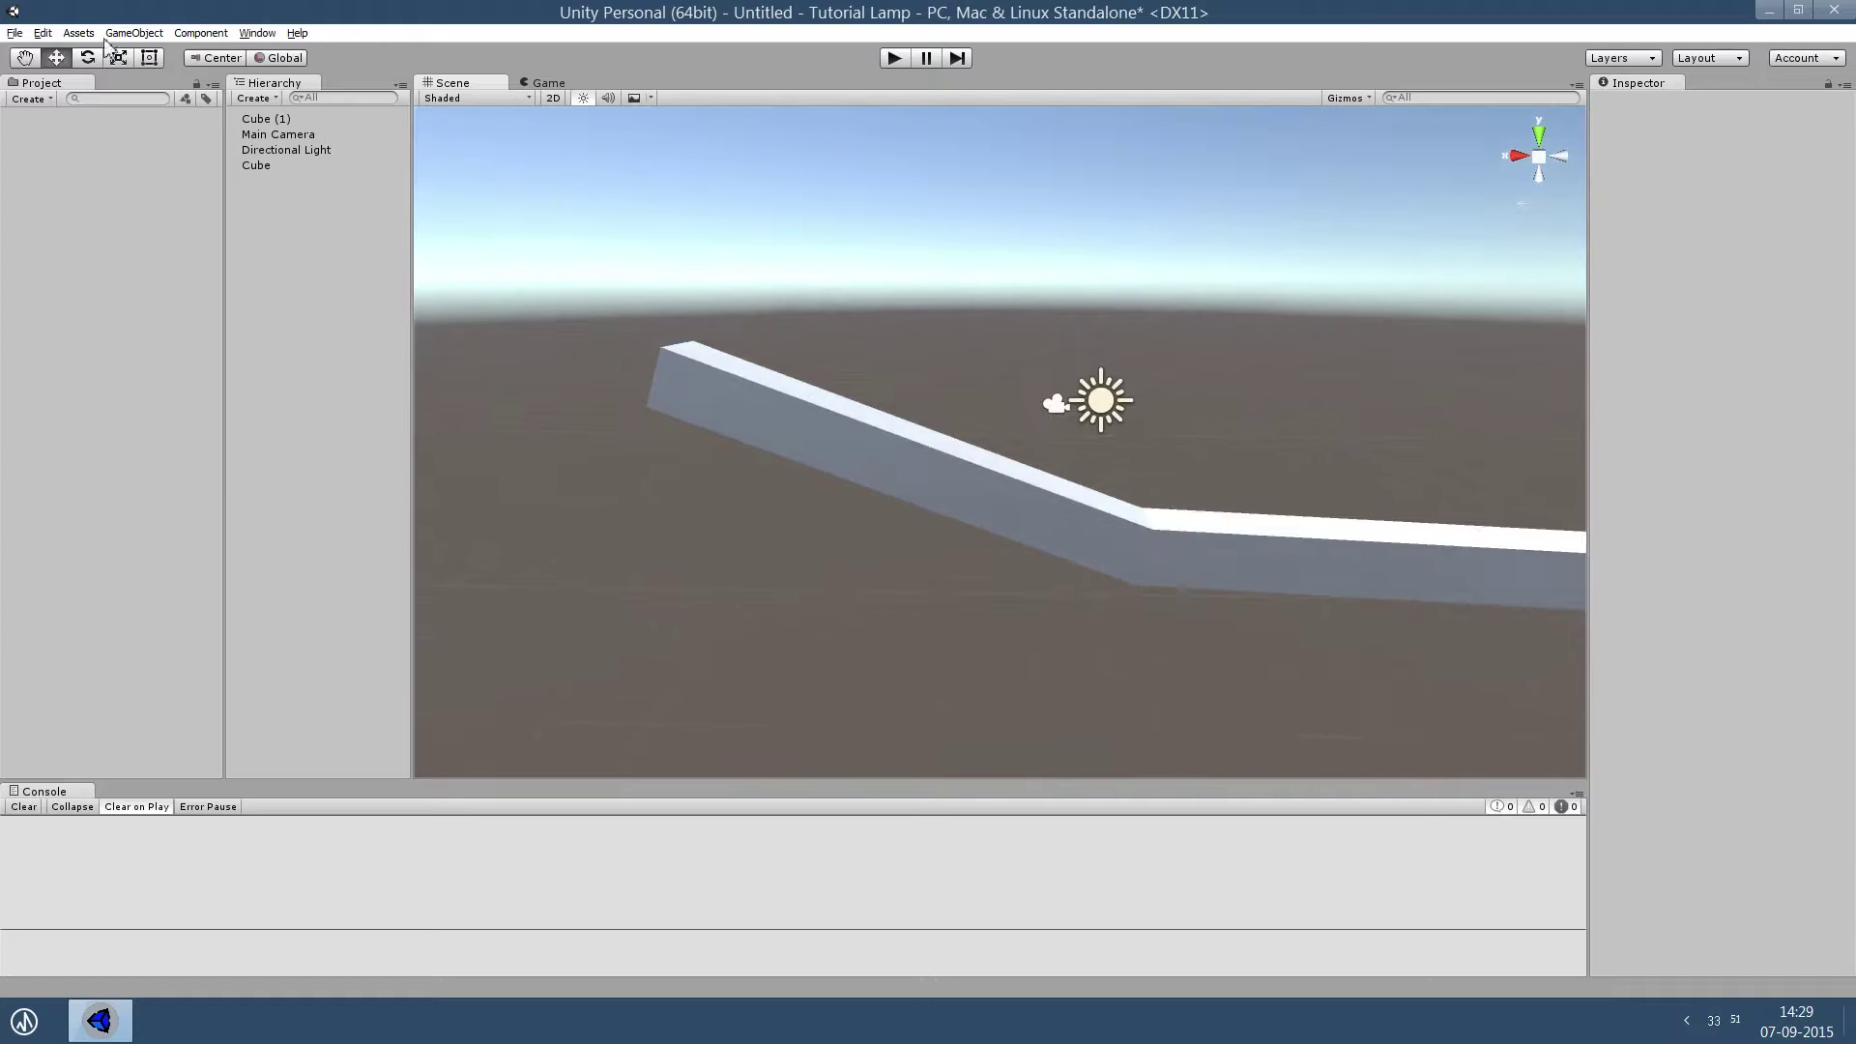
# Place a sphere above the top of the ramp and give it a Rigidbody.
pyautogui.click(134, 32)
pyautogui.click(435, 128)
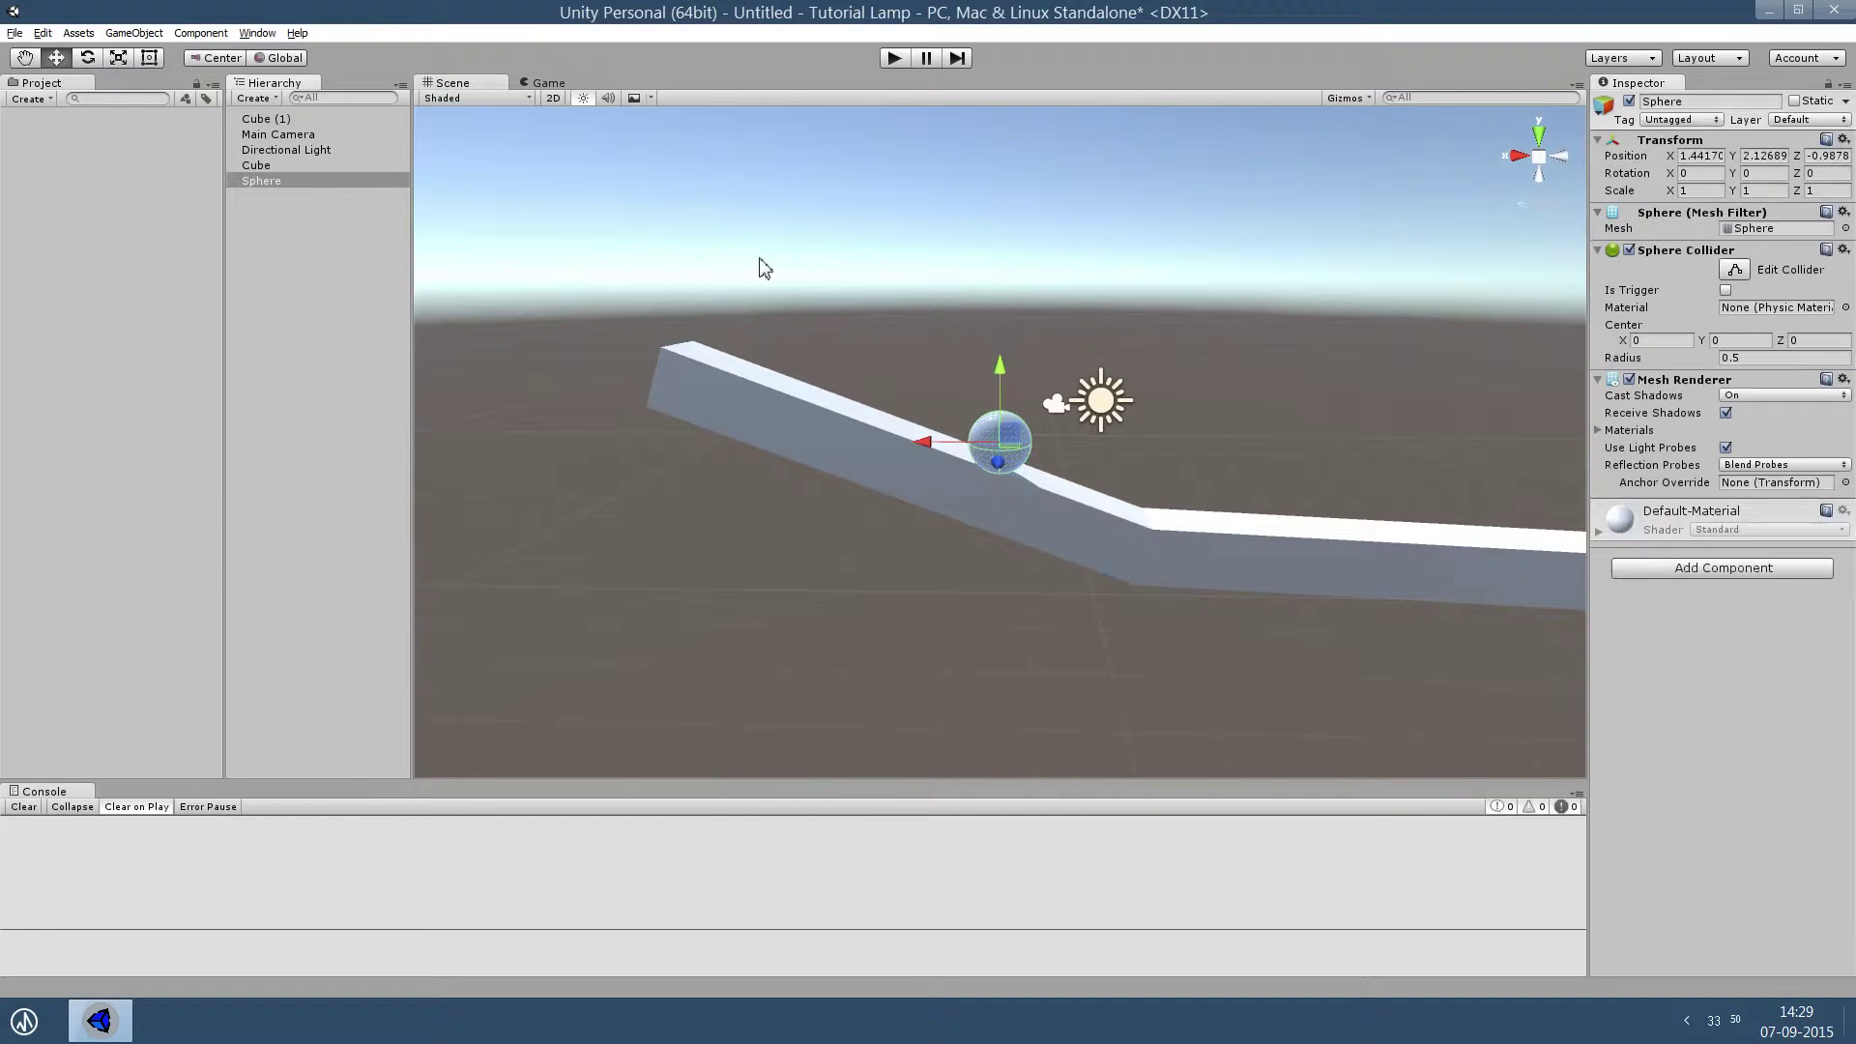
pyautogui.moveTo(1007, 368); pyautogui.dragTo(1007, 257)
pyautogui.moveTo(943, 324); pyautogui.dragTo(749, 317)
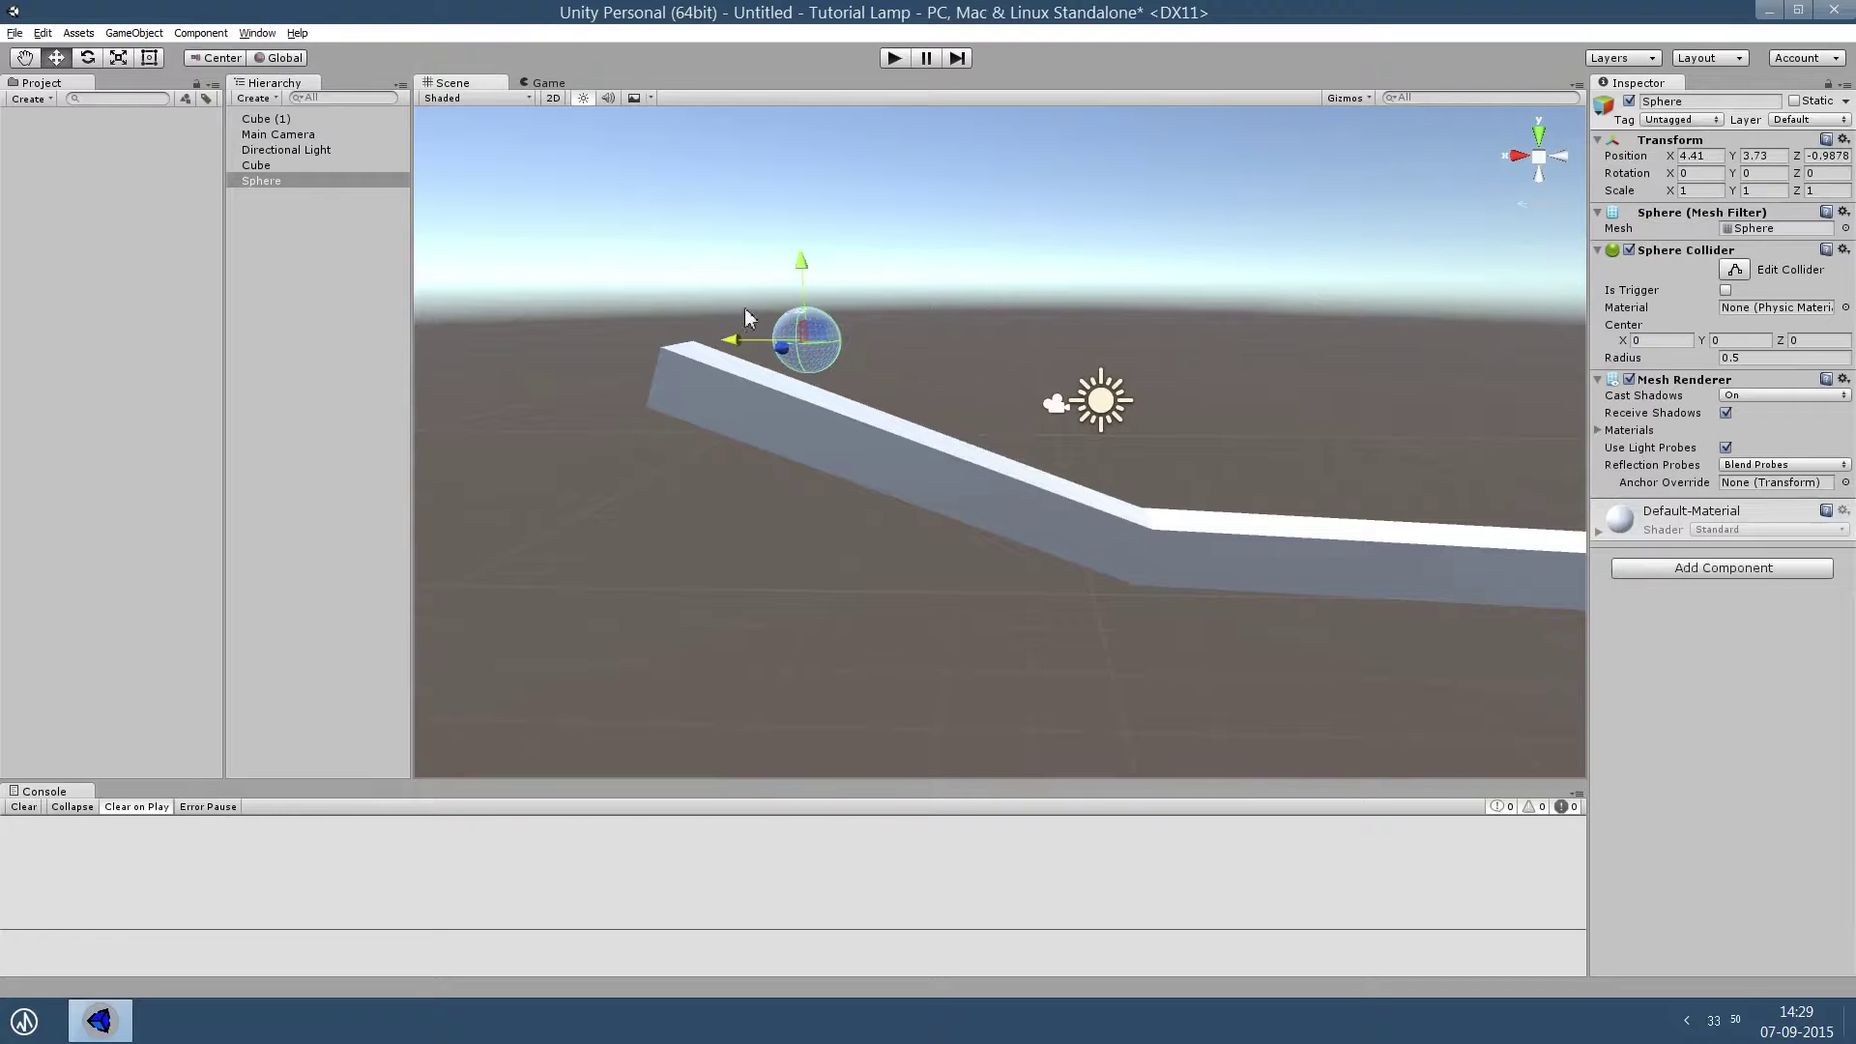
pyautogui.click(1665, 570)
pyautogui.write('rigid')
pyautogui.press('Return')
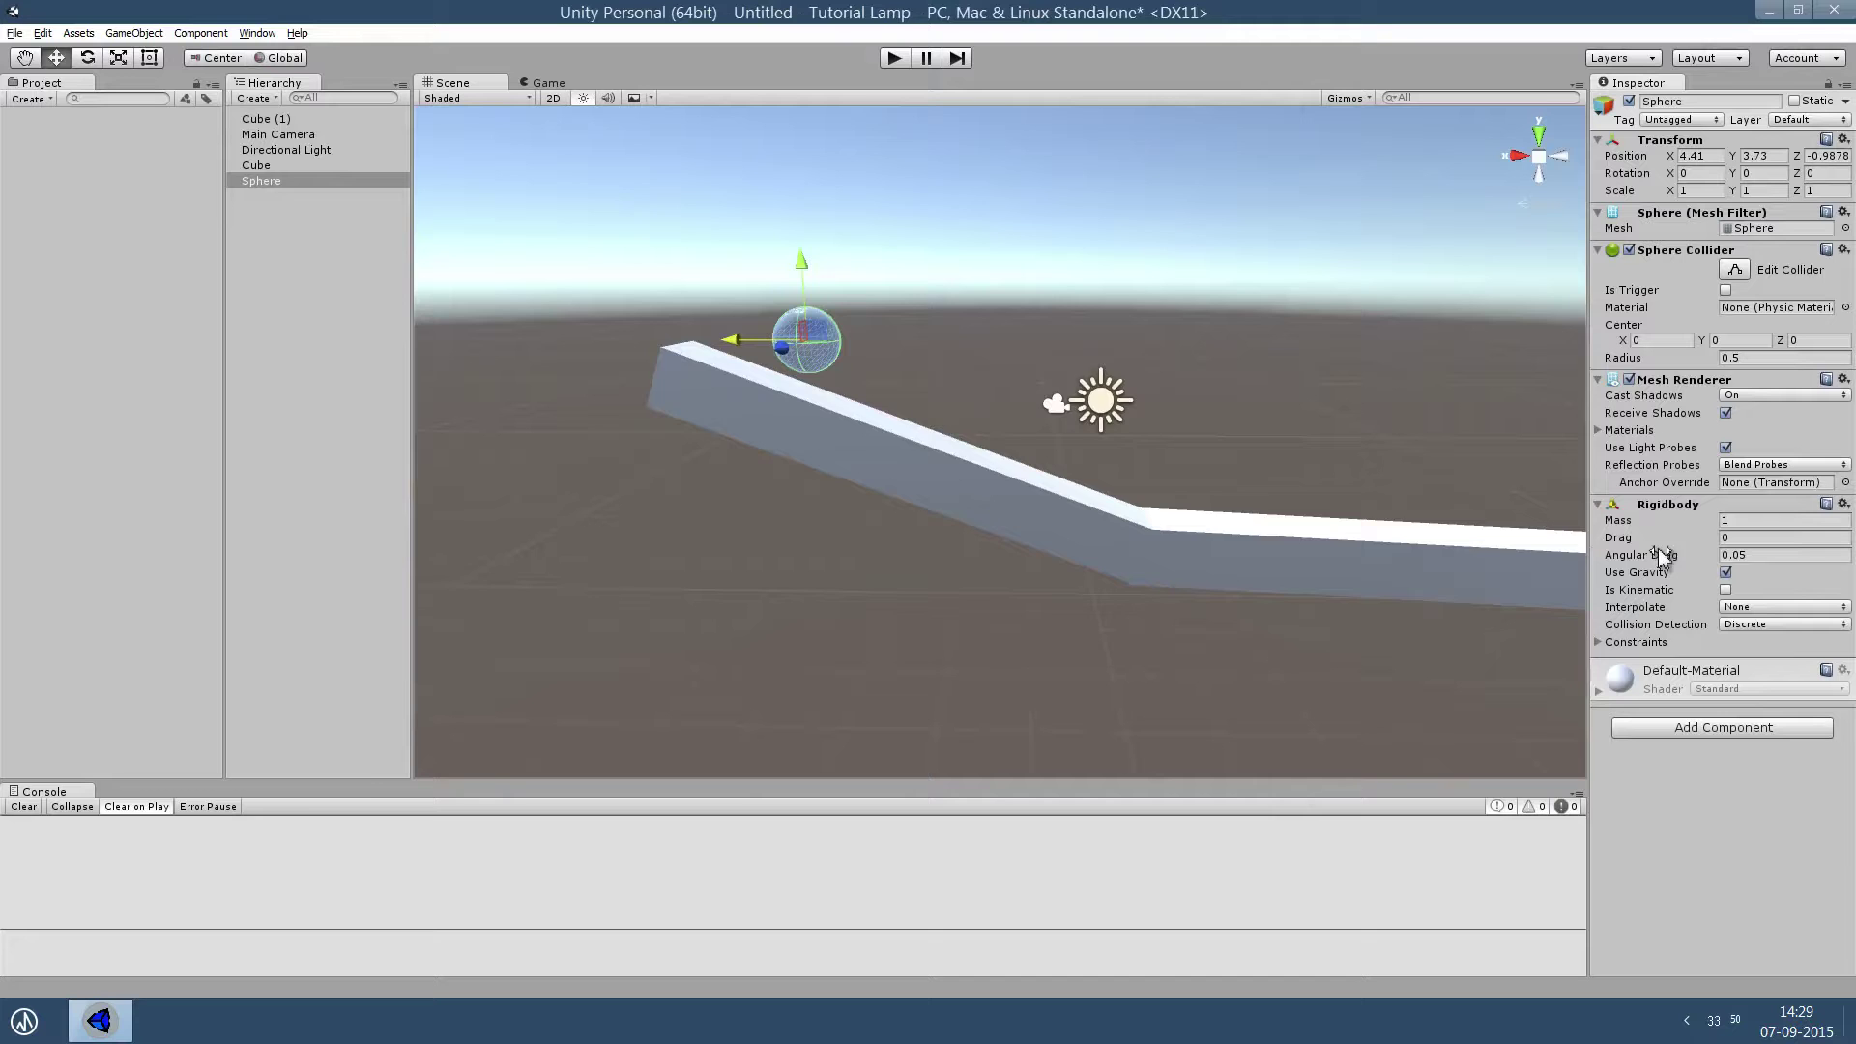
# Shift the Main Camera slightly left and test-run the scene to watch the ball roll.
pyautogui.moveTo(817, 476); pyautogui.dragTo(607, 481, button='right')
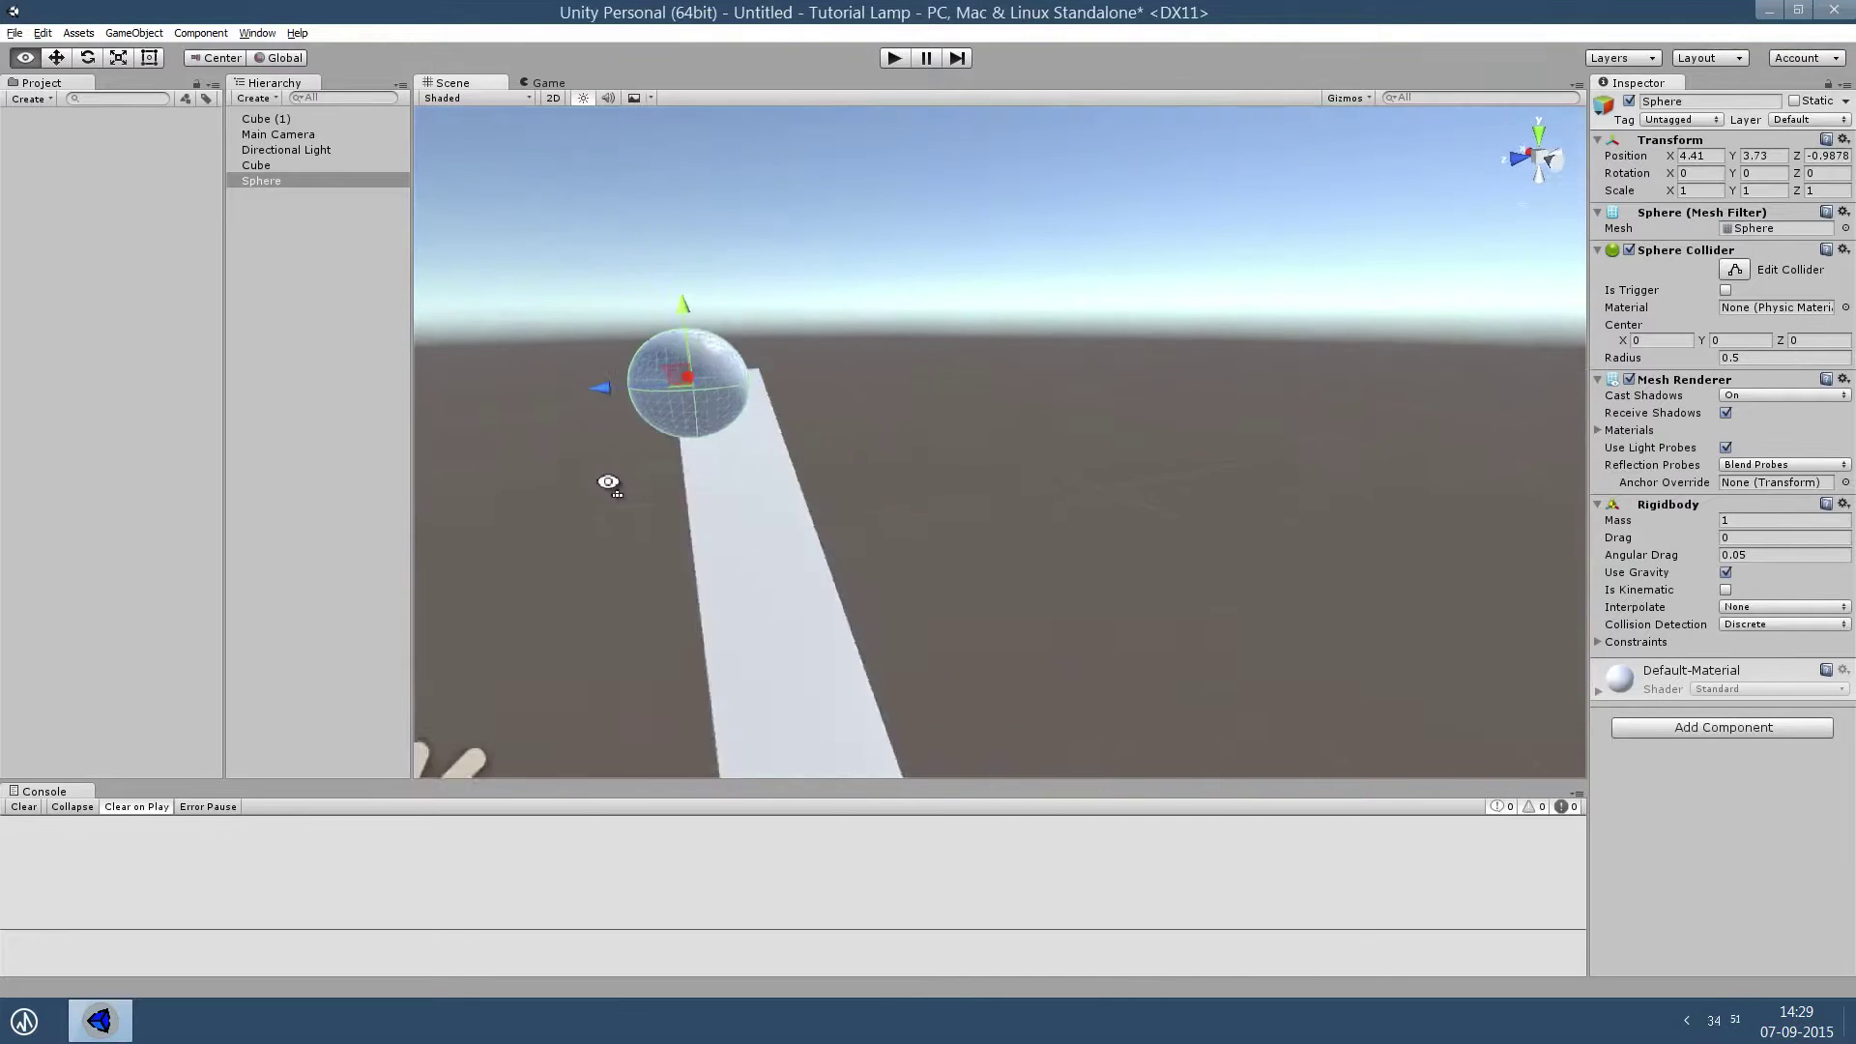
pyautogui.moveTo(607, 481); pyautogui.dragTo(961, 498, button='right')
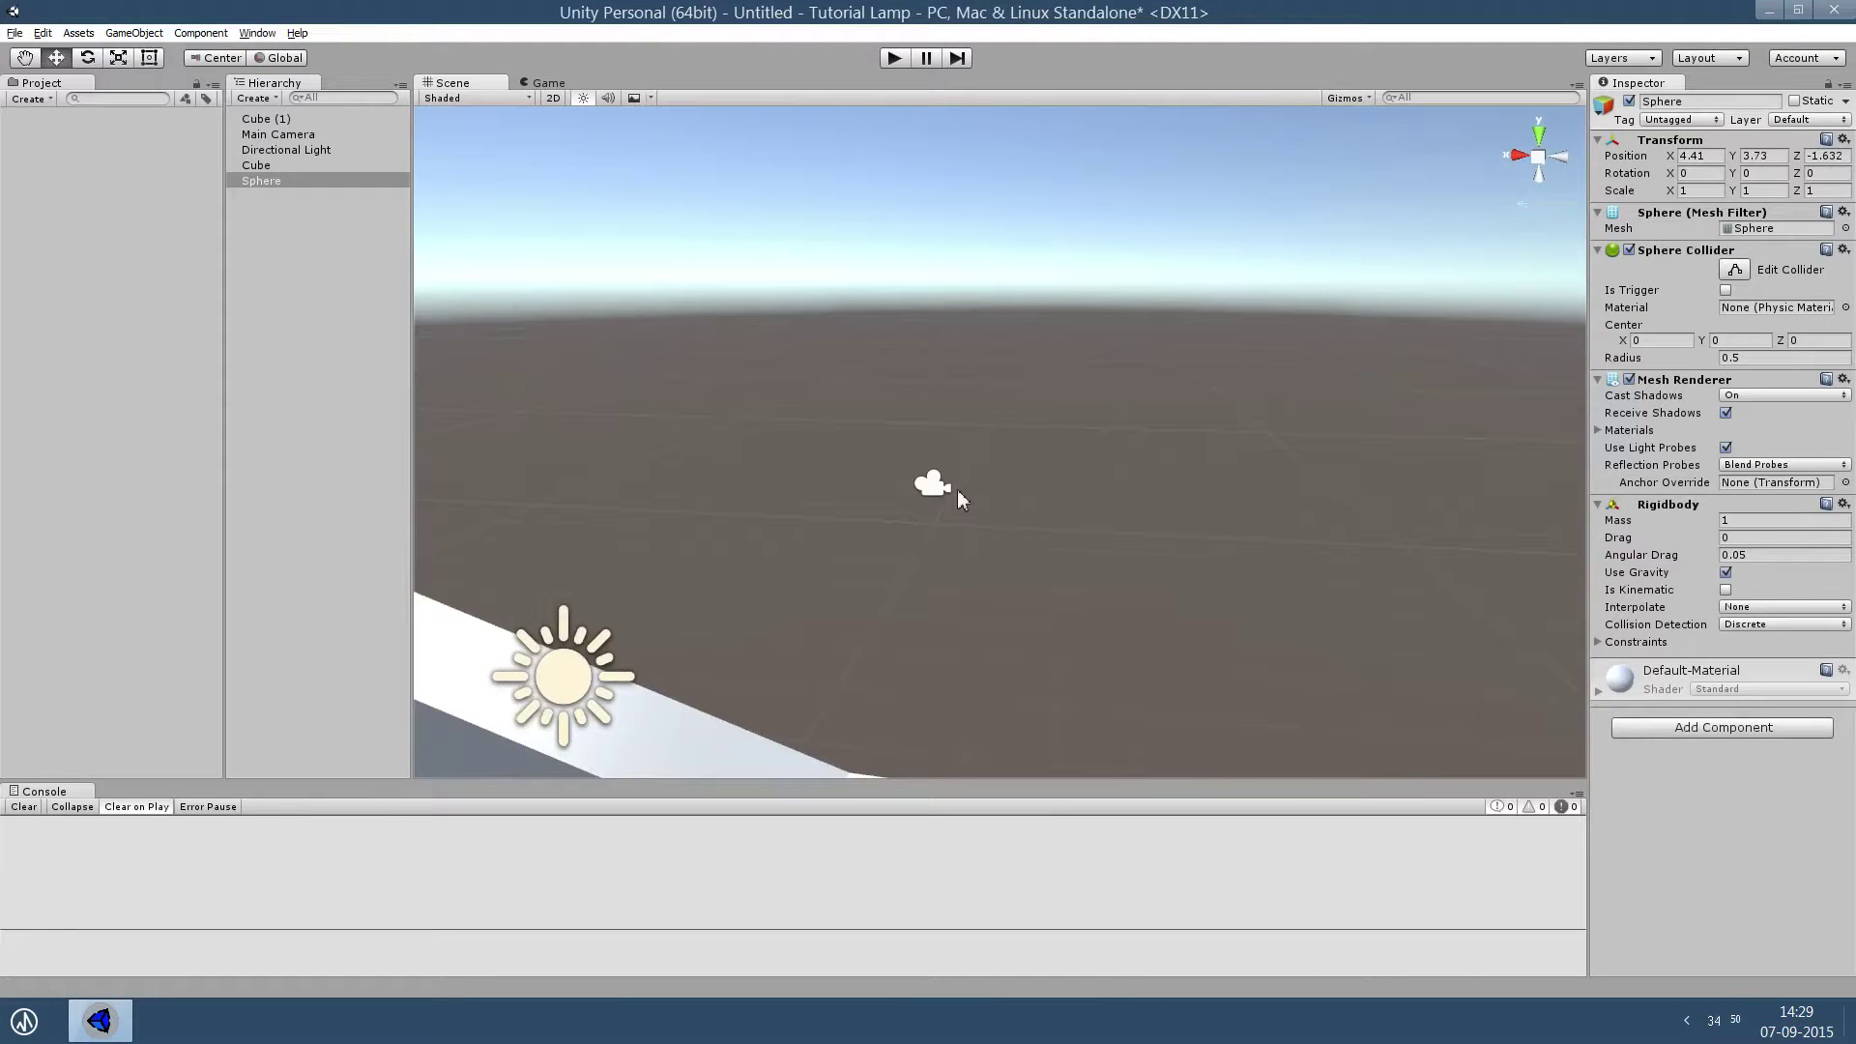
pyautogui.click(931, 484)
pyautogui.scroll(-5, 1106, 501)
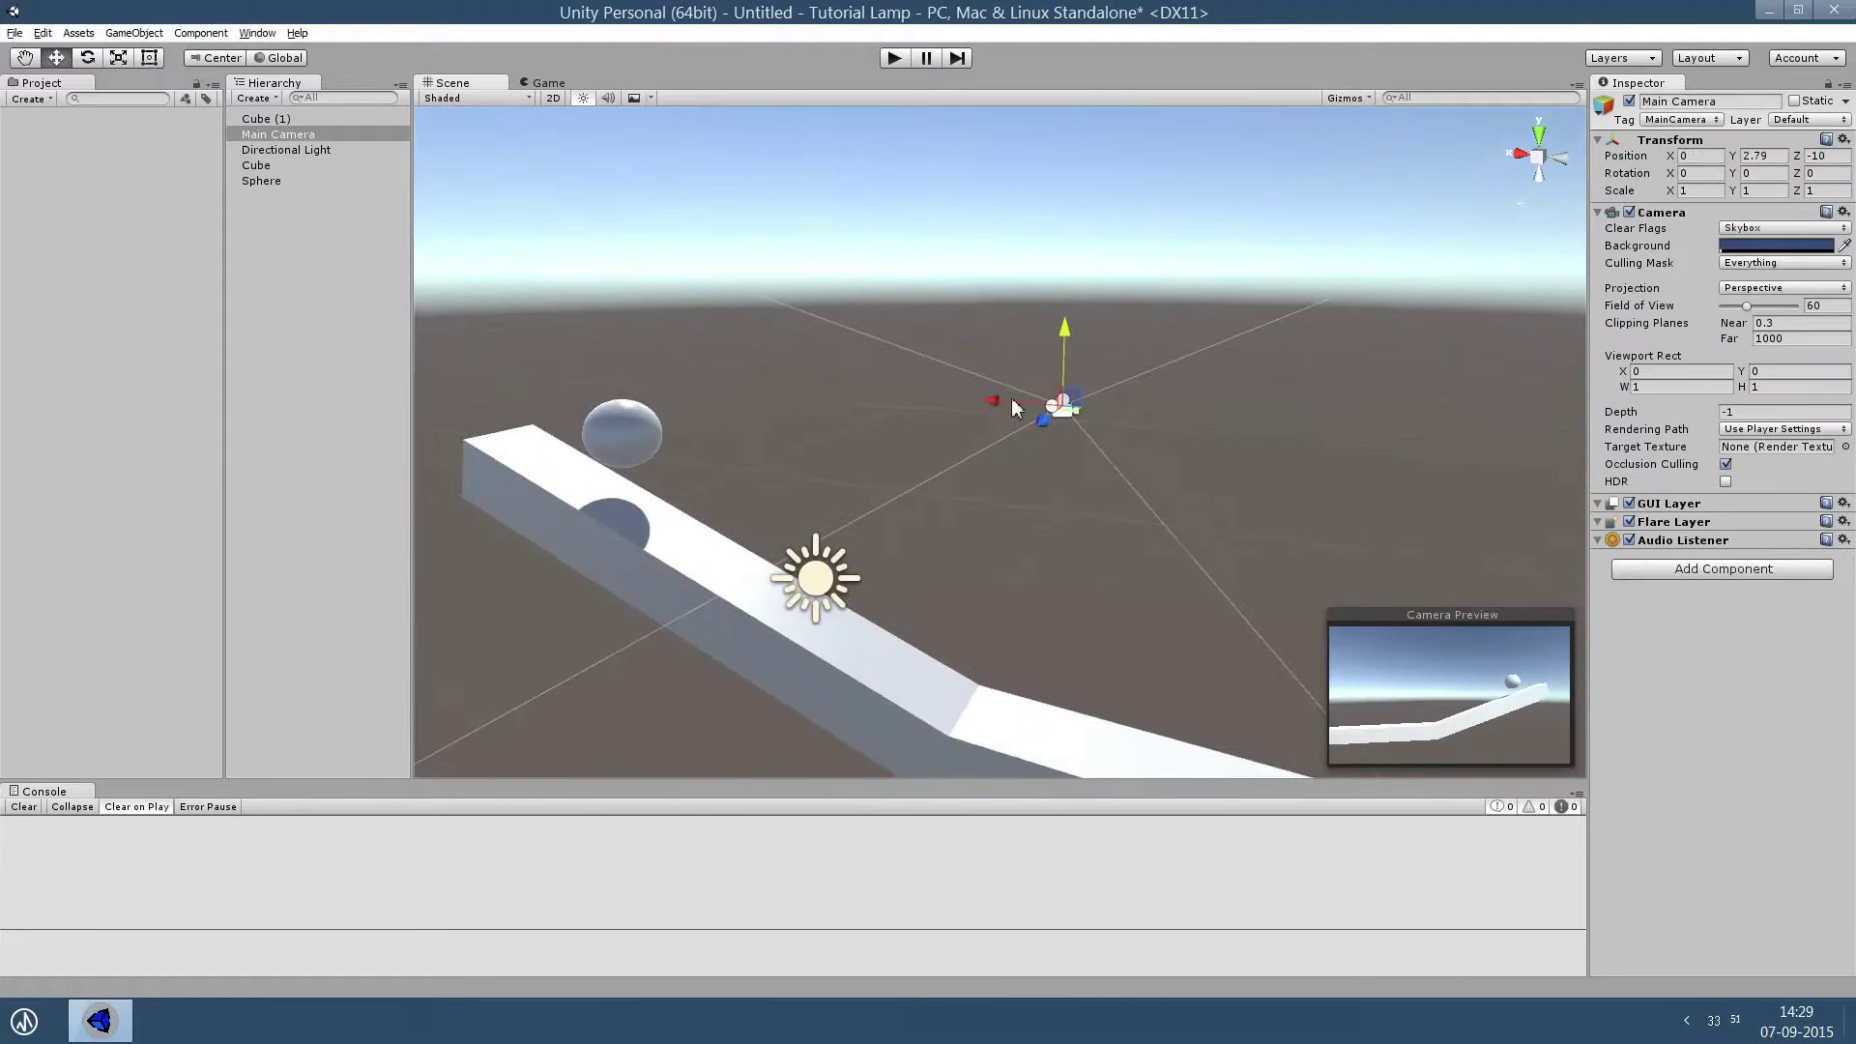
pyautogui.moveTo(1012, 407); pyautogui.dragTo(1054, 414)
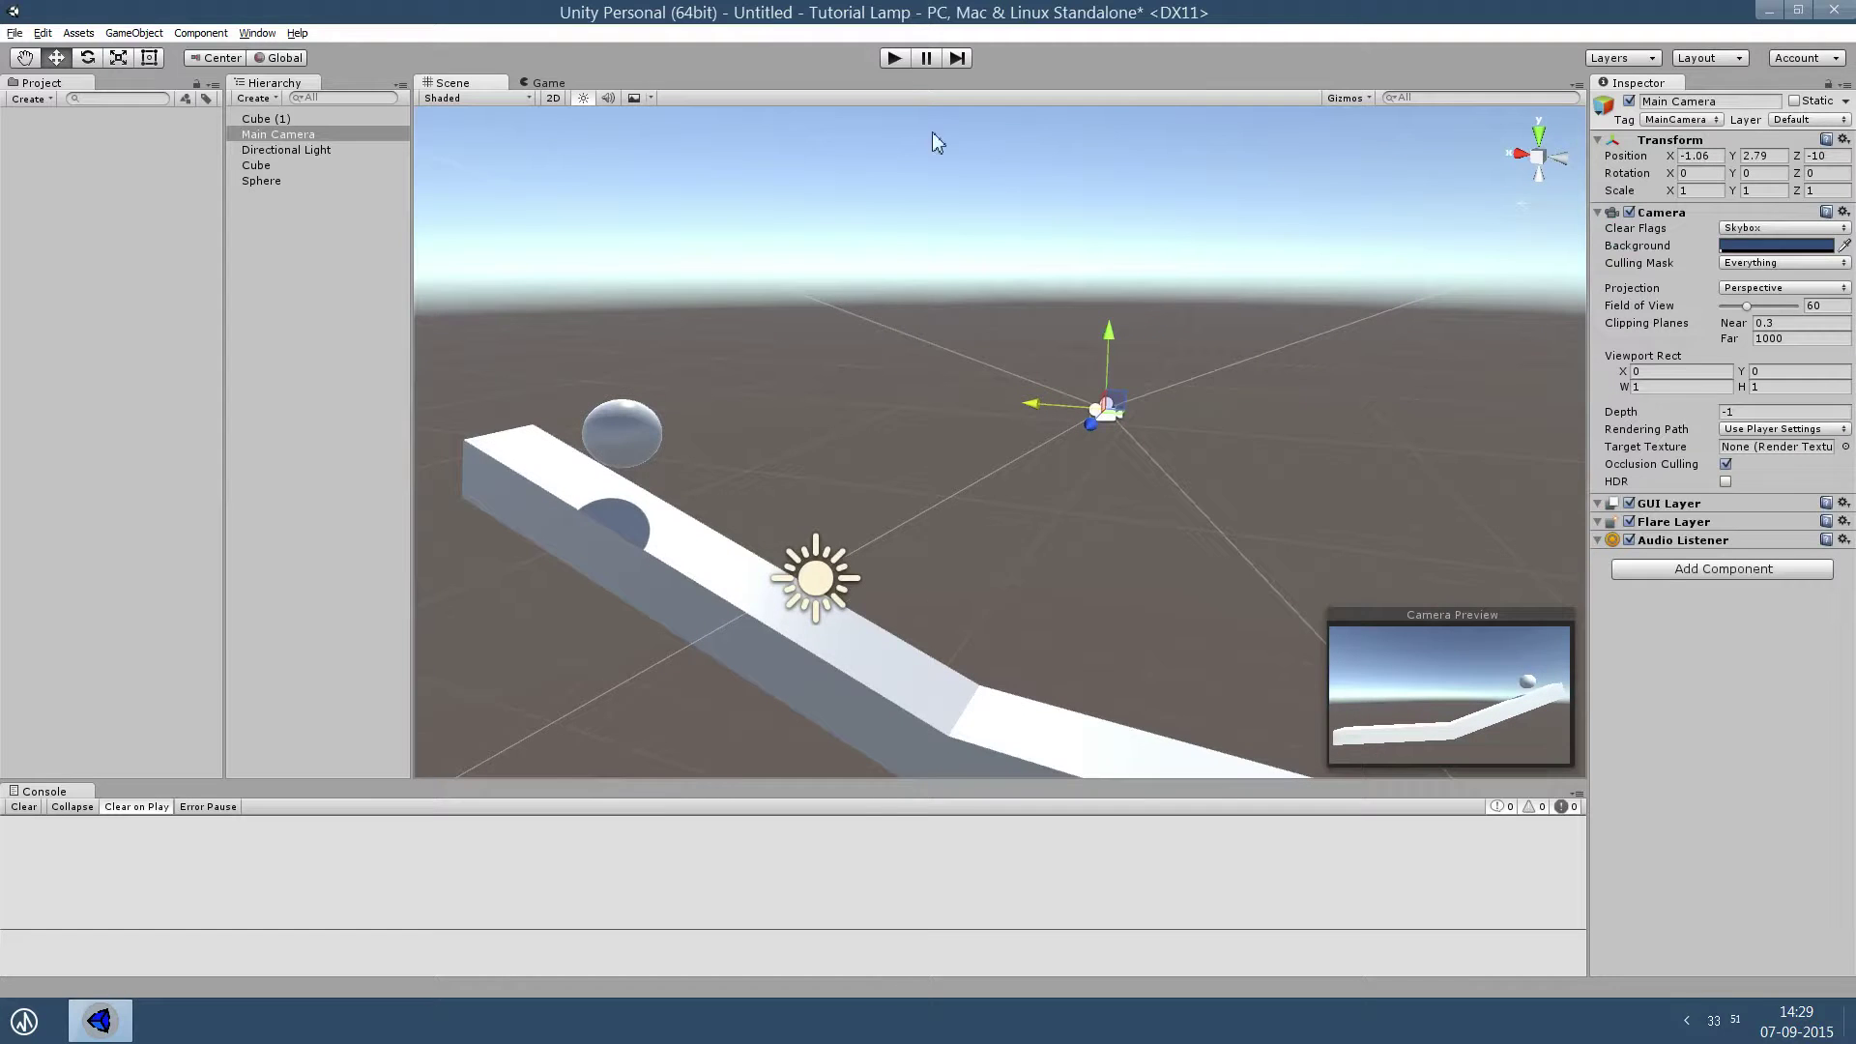
pyautogui.click(897, 62)
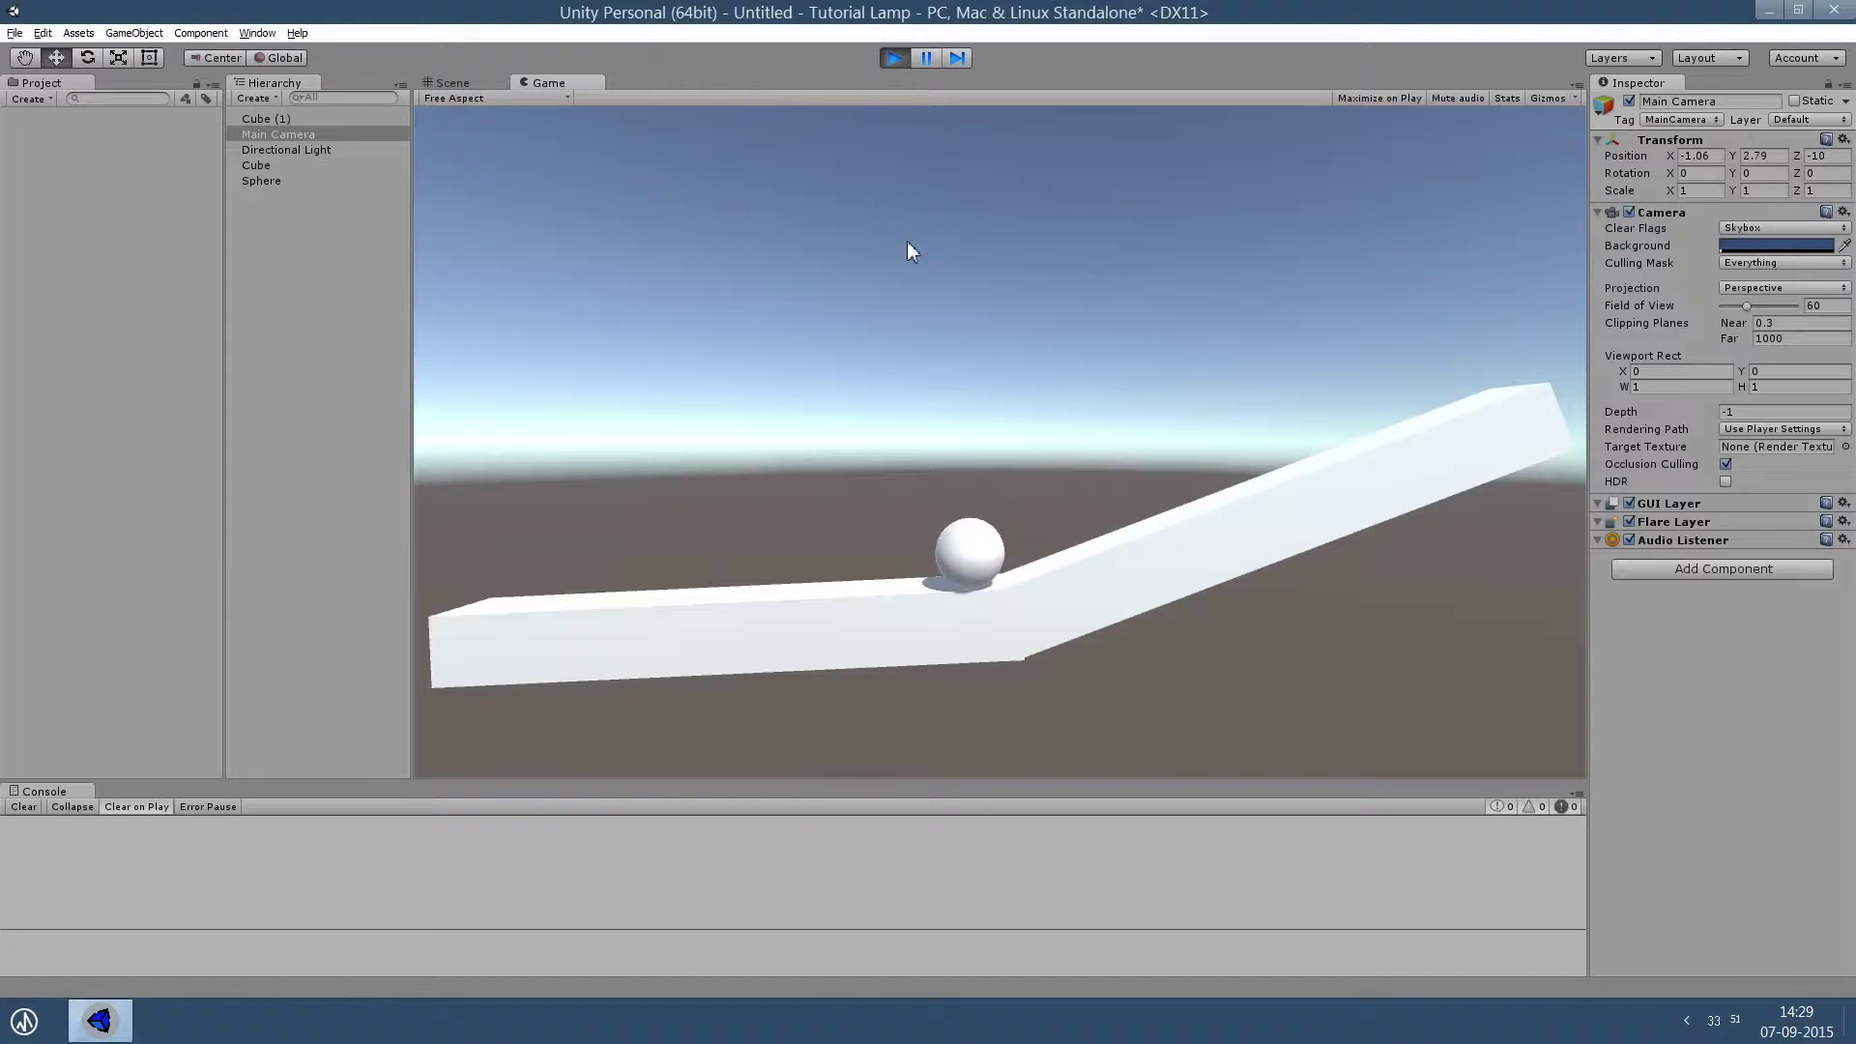
pyautogui.click(897, 60)
pyautogui.moveTo(936, 353)
pyautogui.keyDown('alt'); pyautogui.mouseDown()
pyautogui.moveTo(1202, 592)
pyautogui.moveTo(1157, 626)
pyautogui.moveTo(1091, 613)
pyautogui.mouseUp(); pyautogui.keyUp('alt')
pyautogui.click(1191, 327)
pyautogui.scroll(-5, 1191, 327)
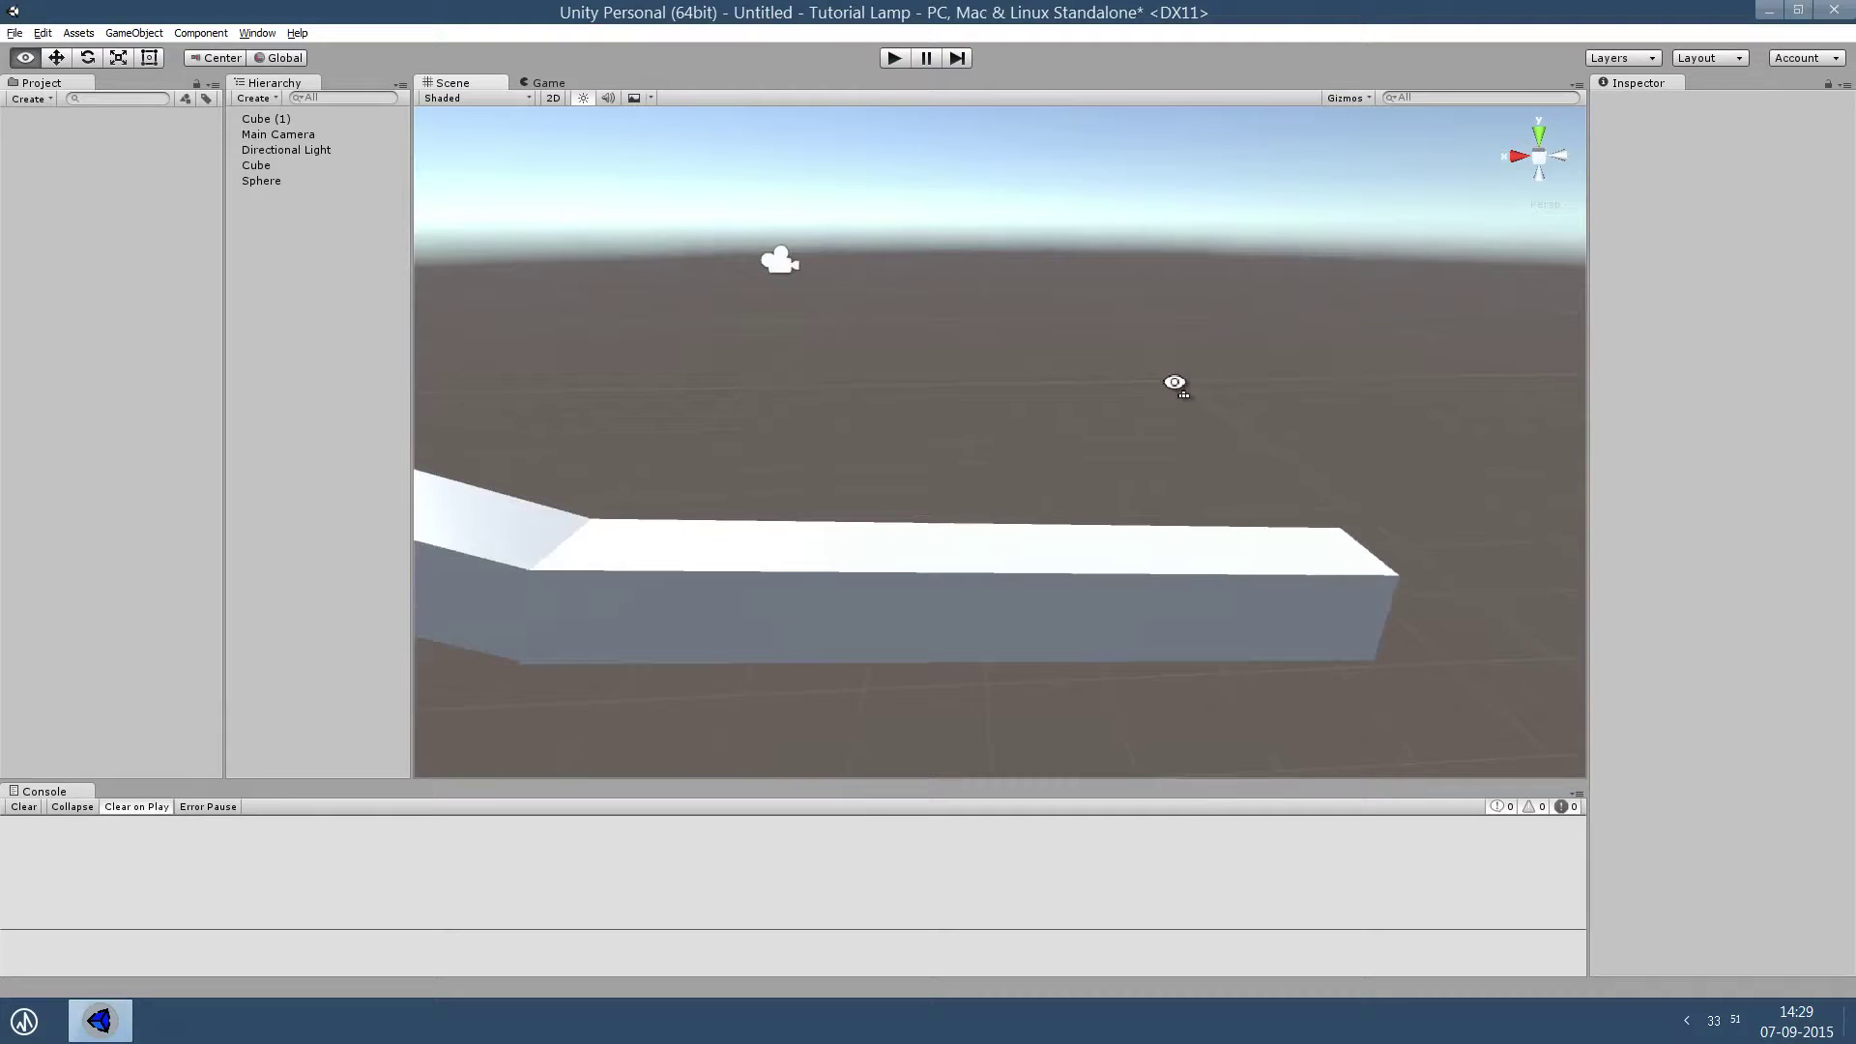
pyautogui.keyDown('alt'); pyautogui.moveTo(1182, 381); pyautogui.dragTo(1160, 377); pyautogui.keyUp('alt')
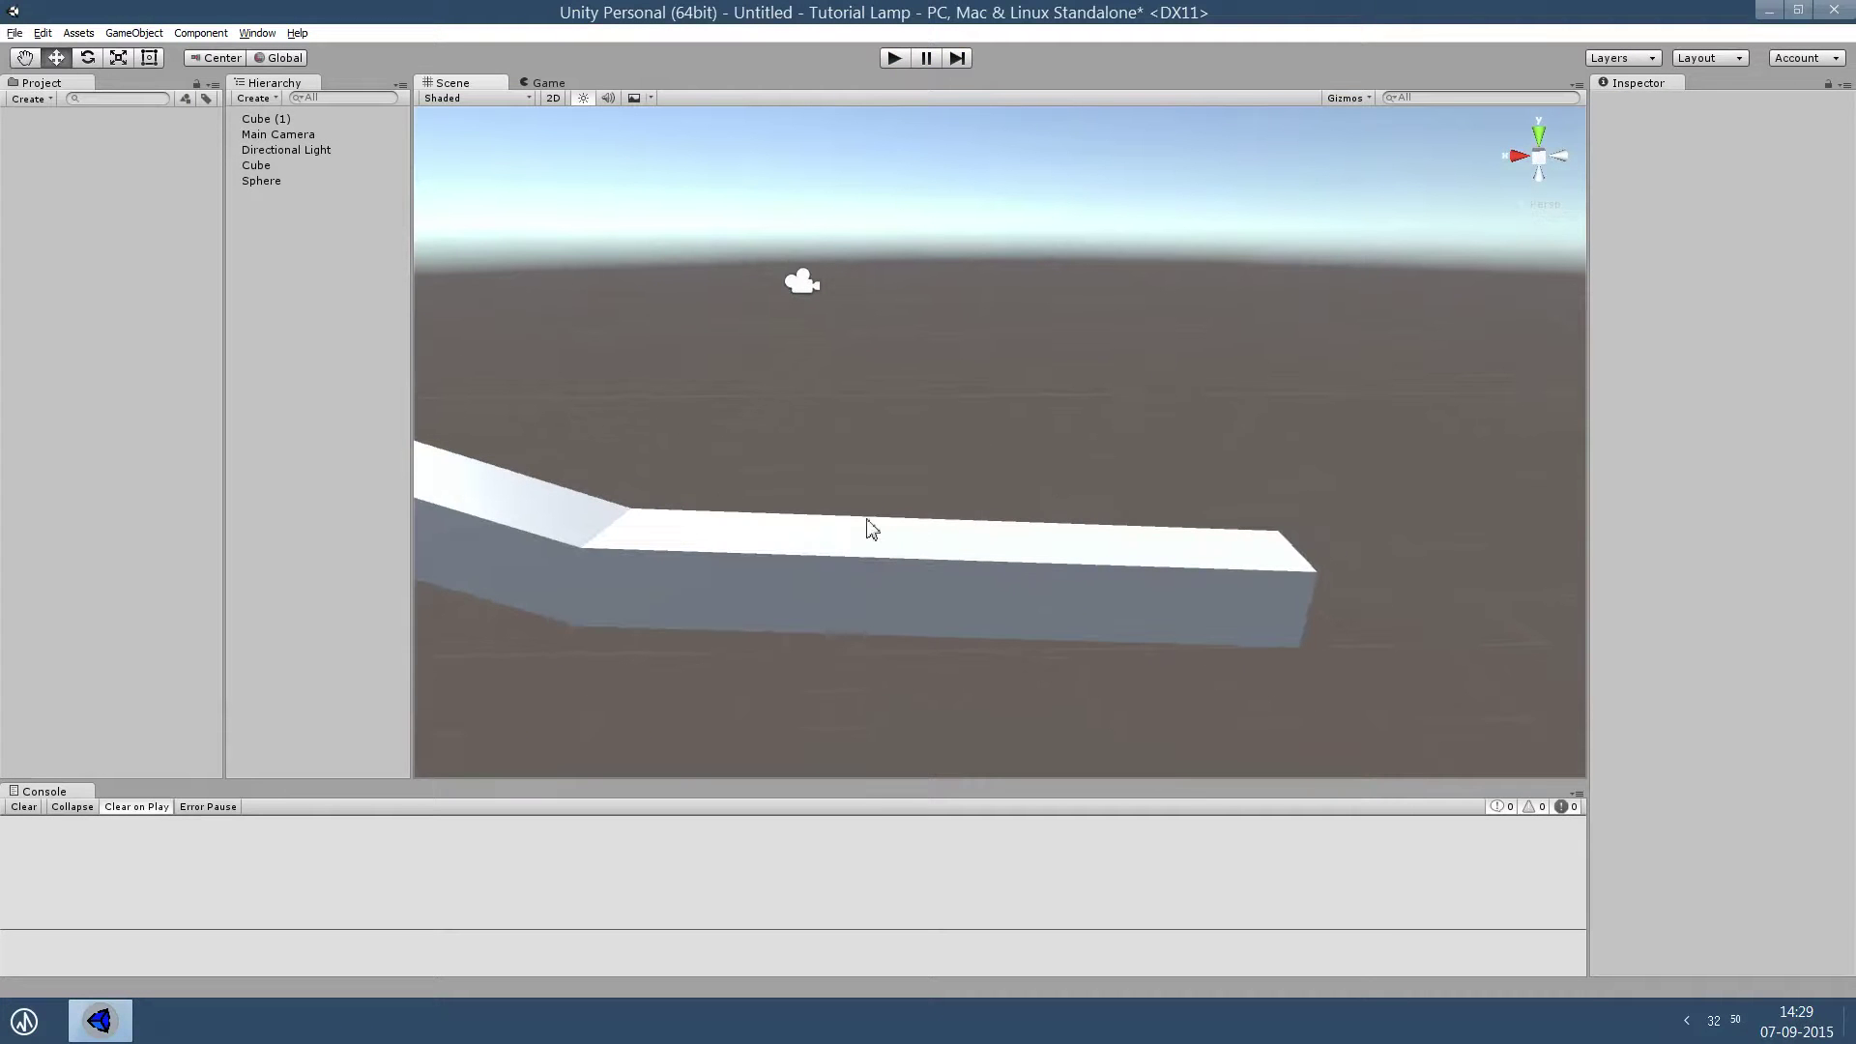
pyautogui.keyDown('alt'); pyautogui.moveTo(871, 528); pyautogui.dragTo(883, 506); pyautogui.keyUp('alt')
pyautogui.click(864, 397)
pyautogui.moveTo(1023, 522)
pyautogui.keyDown('alt'); pyautogui.mouseDown()
pyautogui.moveTo(917, 528)
pyautogui.moveTo(1495, 489)
pyautogui.moveTo(1354, 448)
pyautogui.mouseUp(); pyautogui.keyUp('alt')
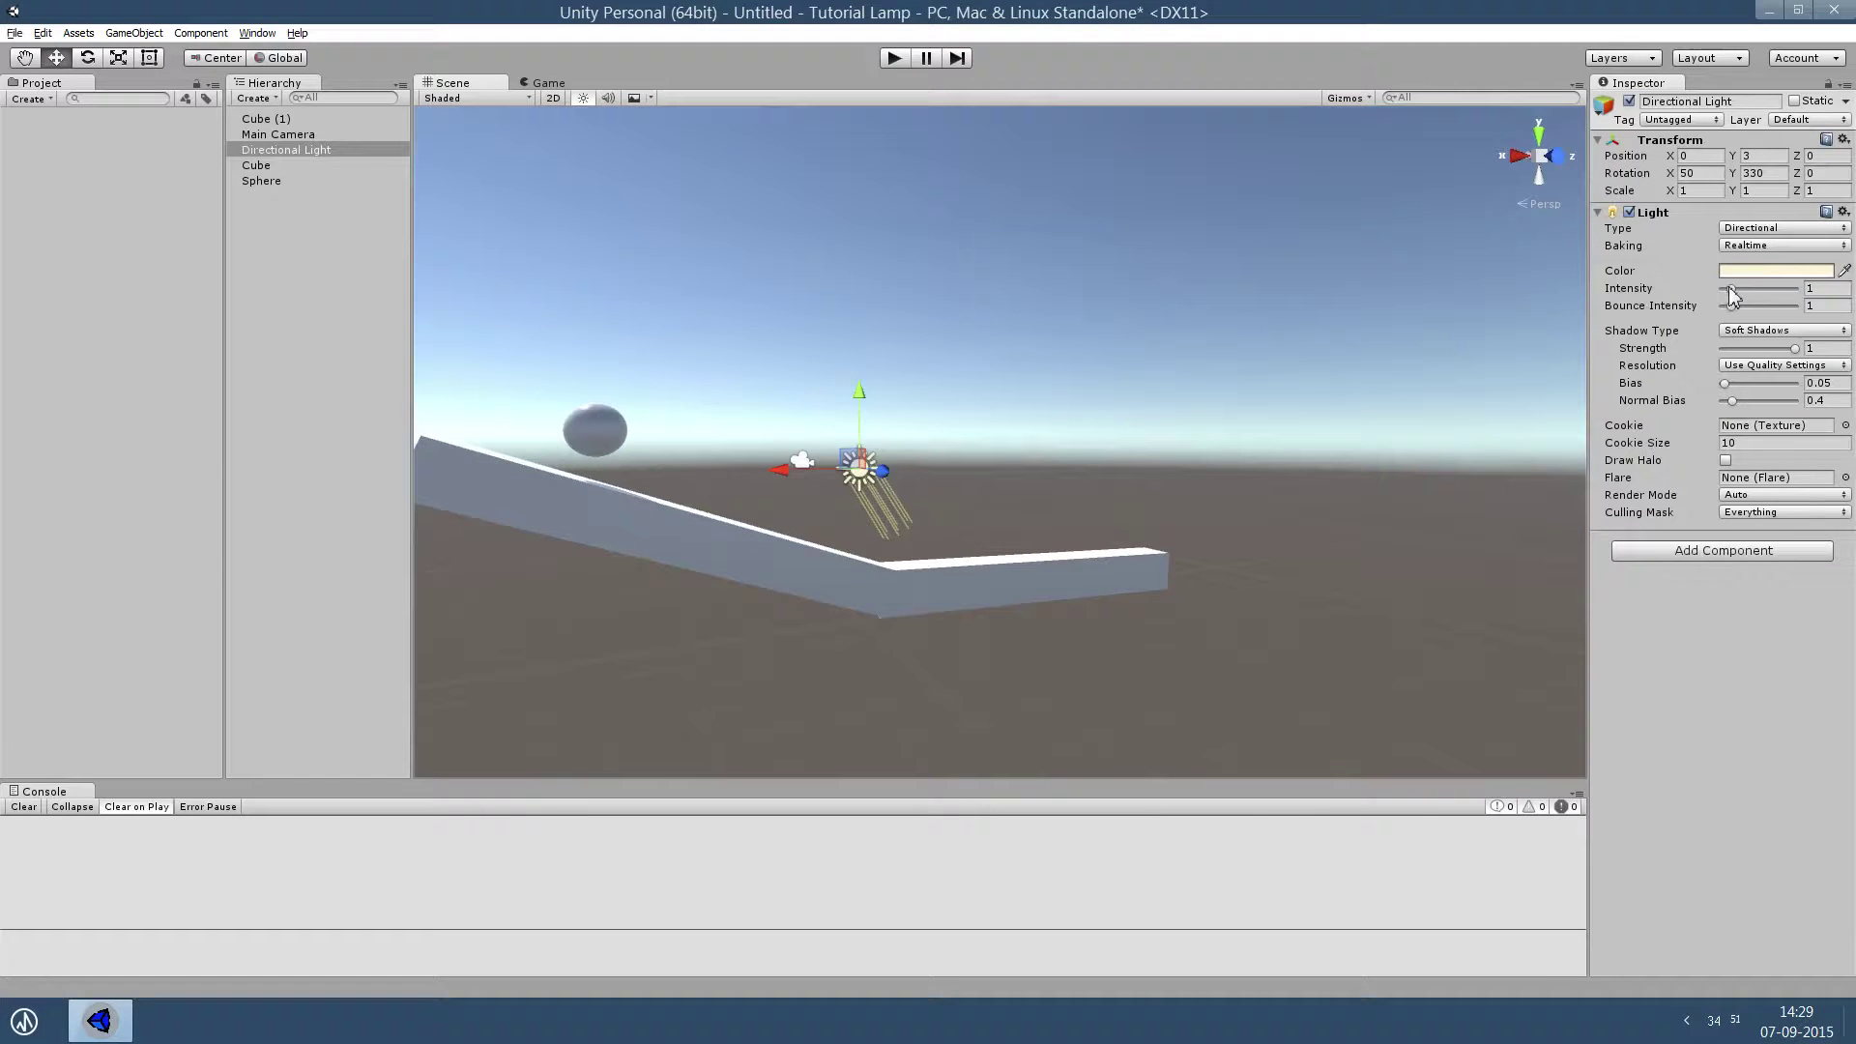
pyautogui.moveTo(1731, 290)
pyautogui.mouseDown()
pyautogui.moveTo(1769, 295)
pyautogui.moveTo(1735, 307)
pyautogui.mouseUp()
pyautogui.moveTo(1405, 468)
pyautogui.keyDown('alt'); pyautogui.mouseDown()
pyautogui.moveTo(1220, 582)
pyautogui.moveTo(1284, 599)
pyautogui.mouseUp(); pyautogui.keyUp('alt')
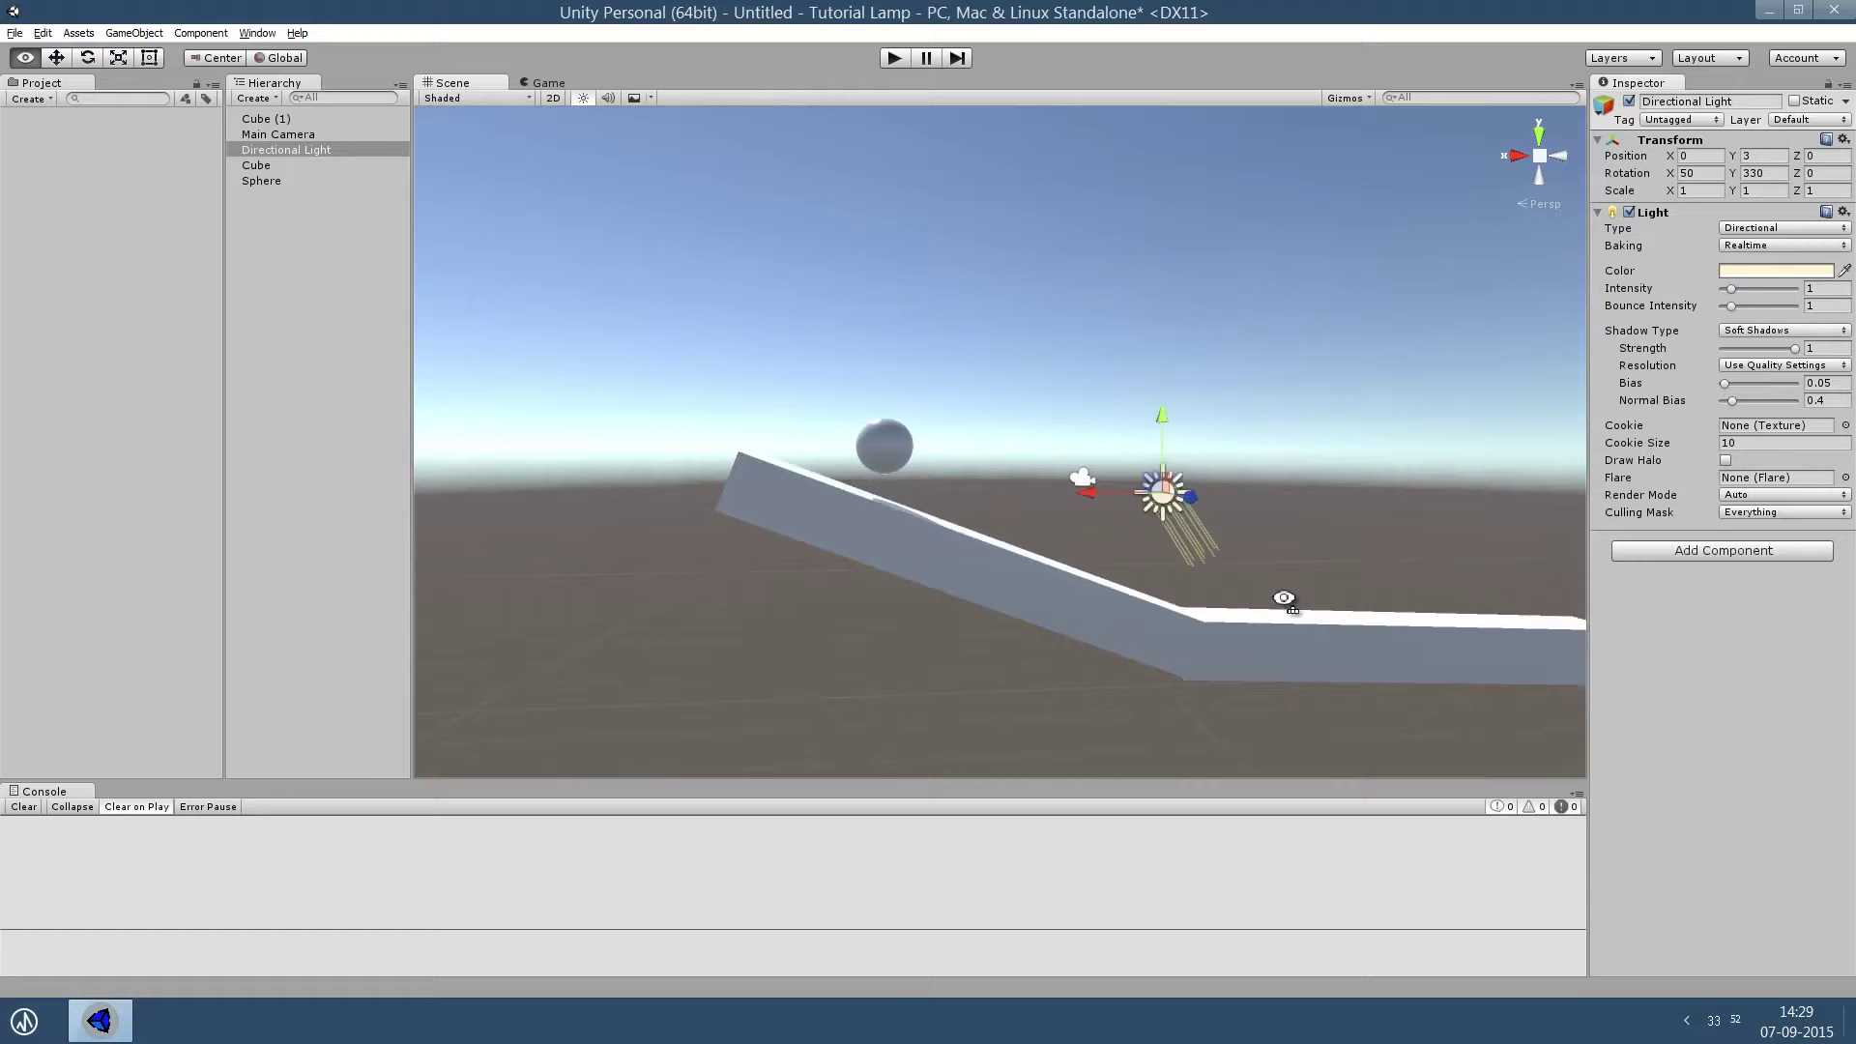
pyautogui.scroll(5, 1367, 642)
pyautogui.press('f')
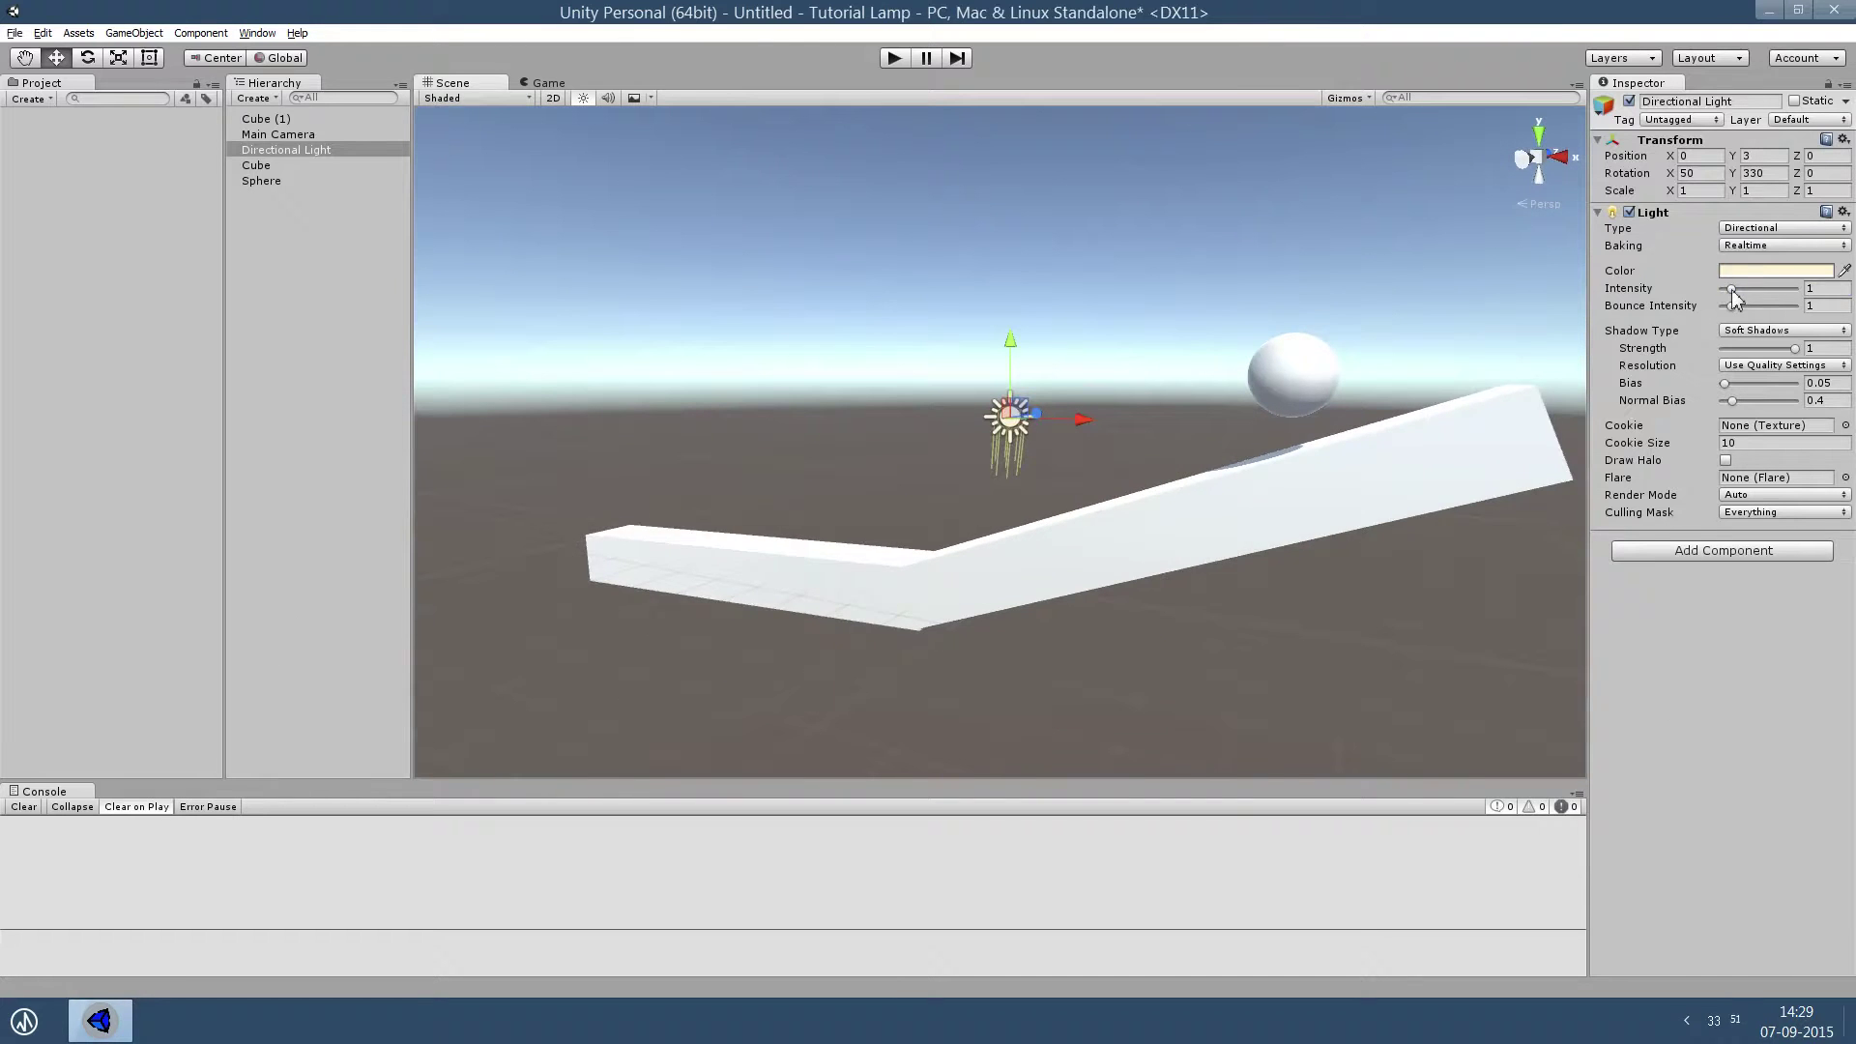
pyautogui.moveTo(1732, 291); pyautogui.dragTo(1733, 295)
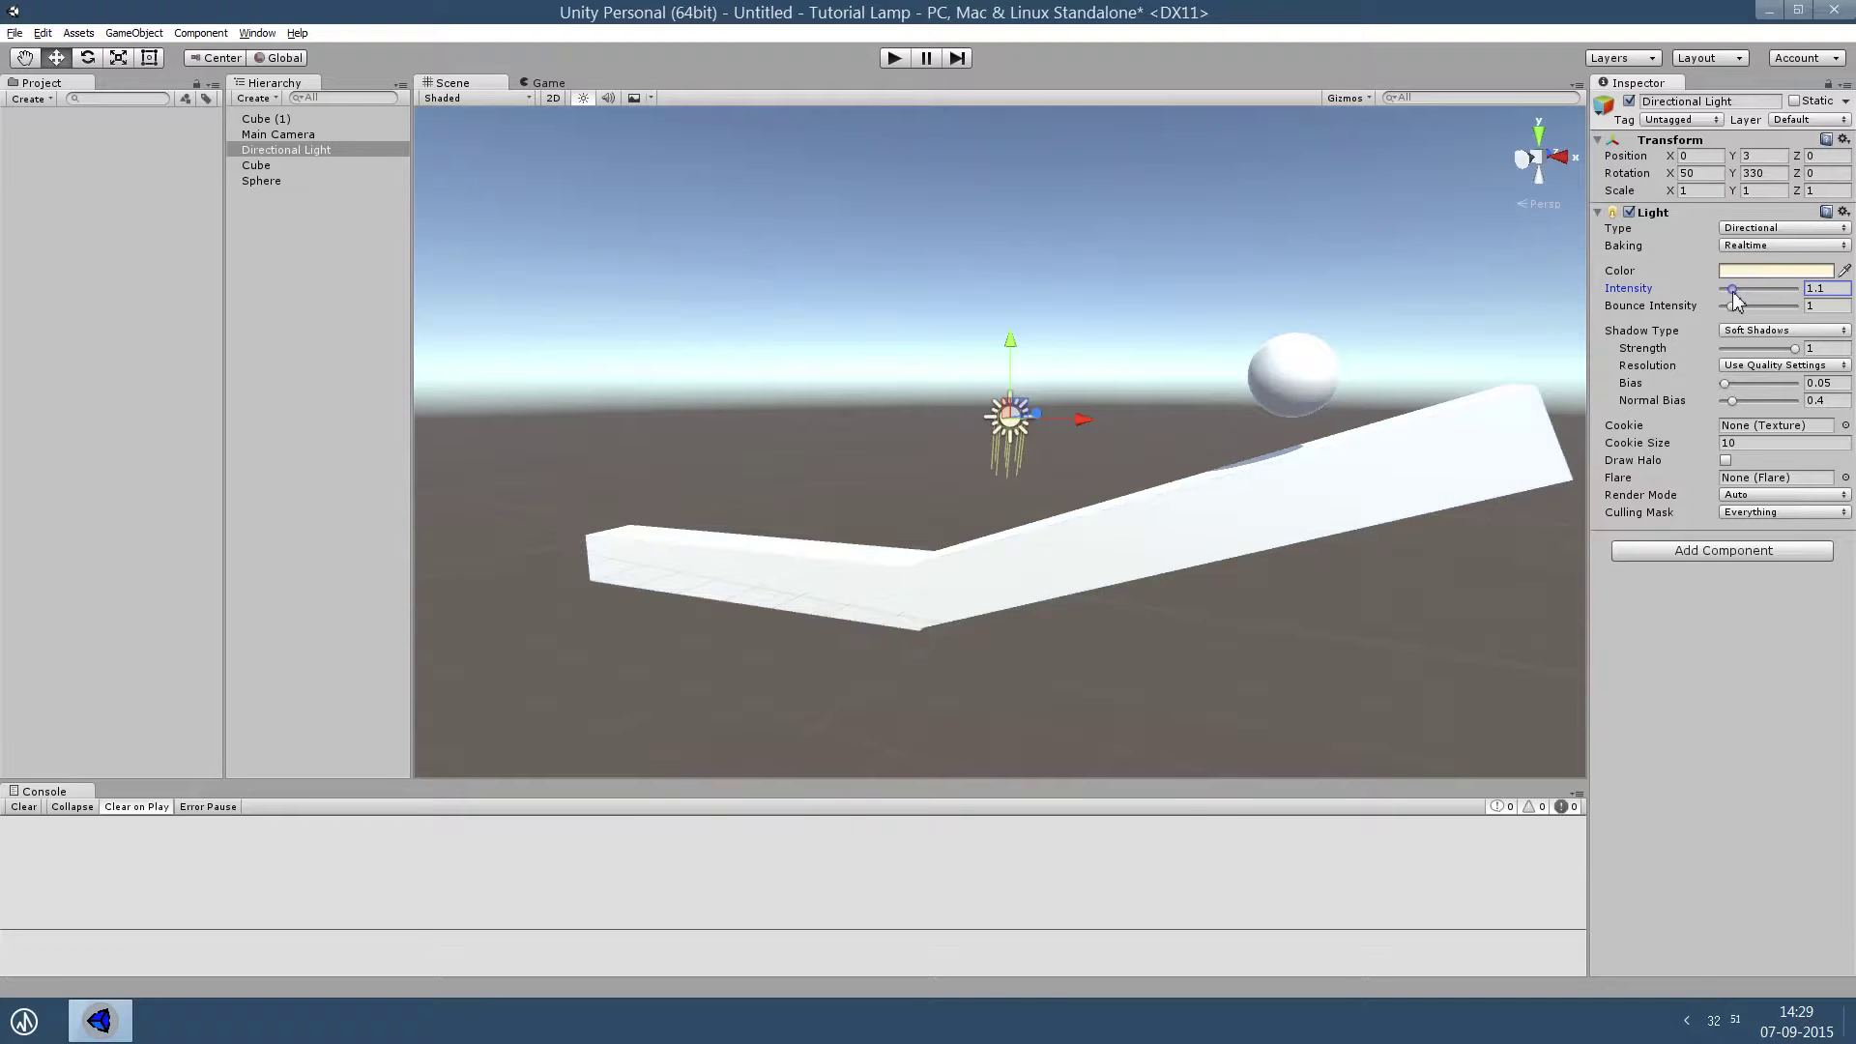
pyautogui.moveTo(1736, 301); pyautogui.dragTo(1737, 295)
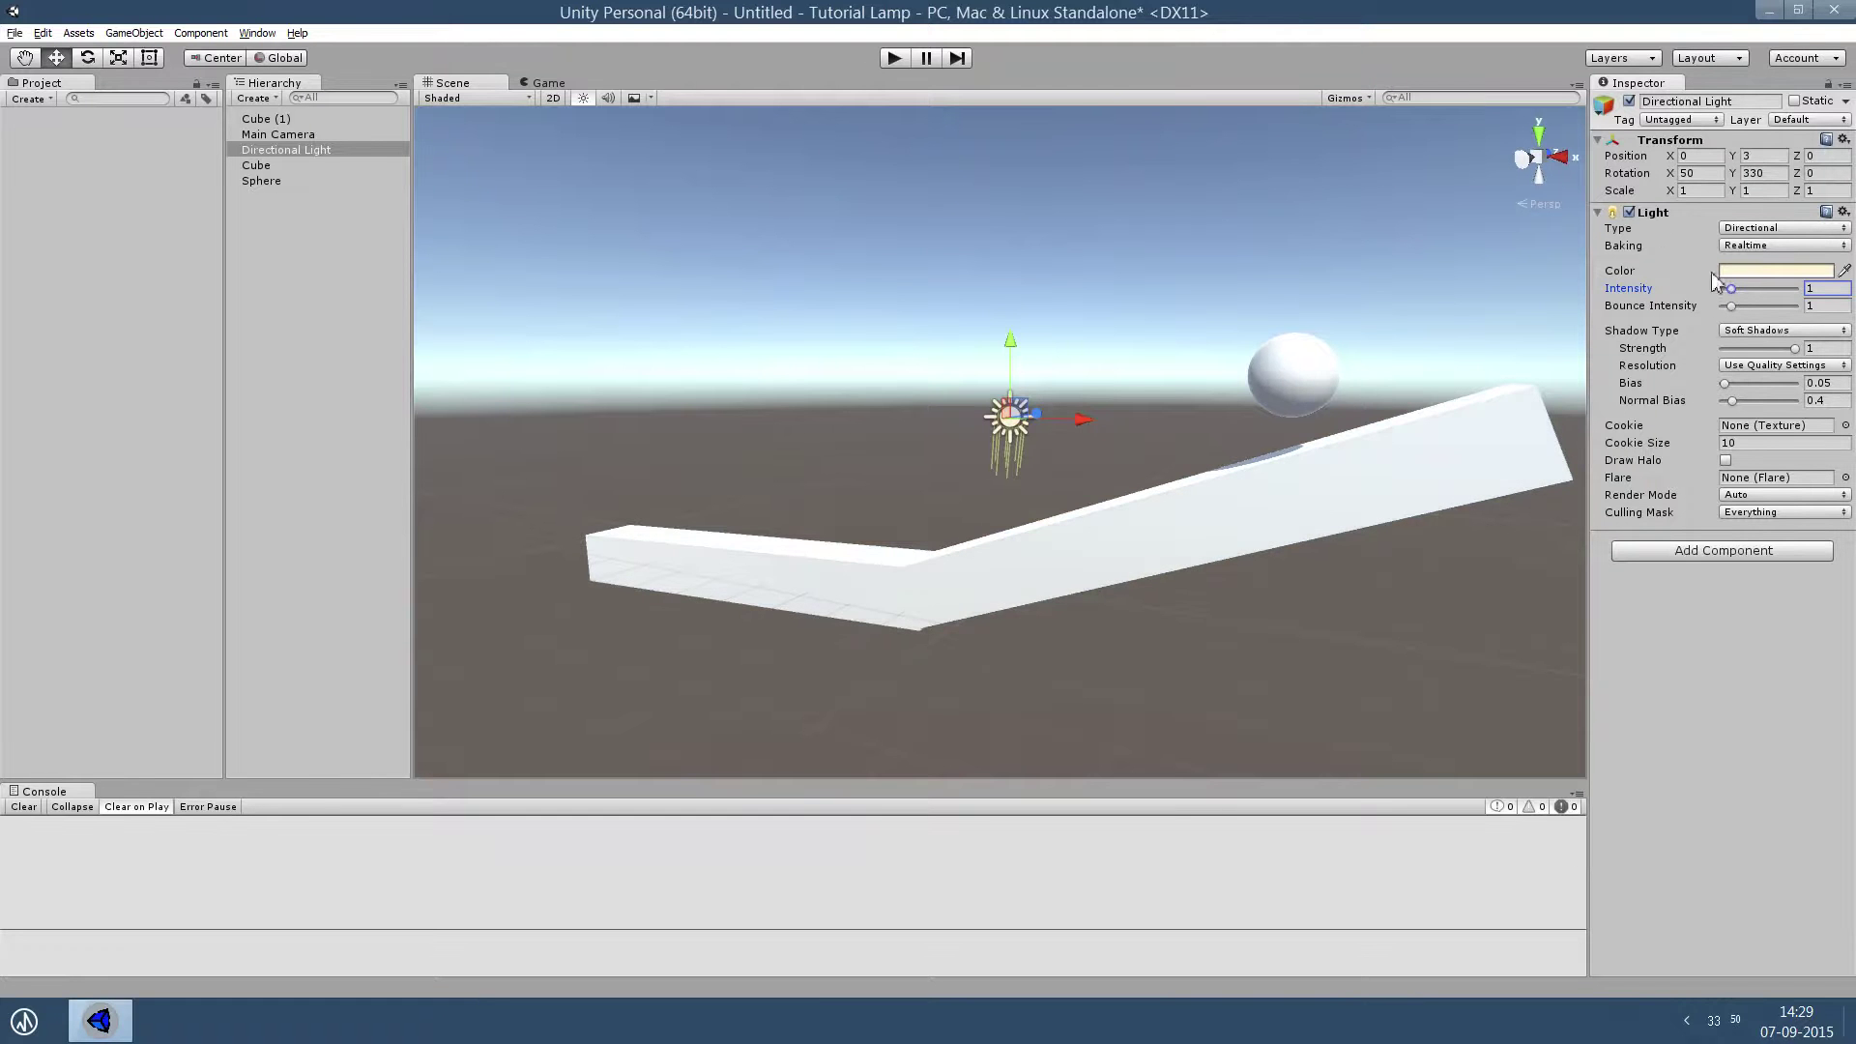
pyautogui.click(1630, 214)
pyautogui.click(1630, 214)
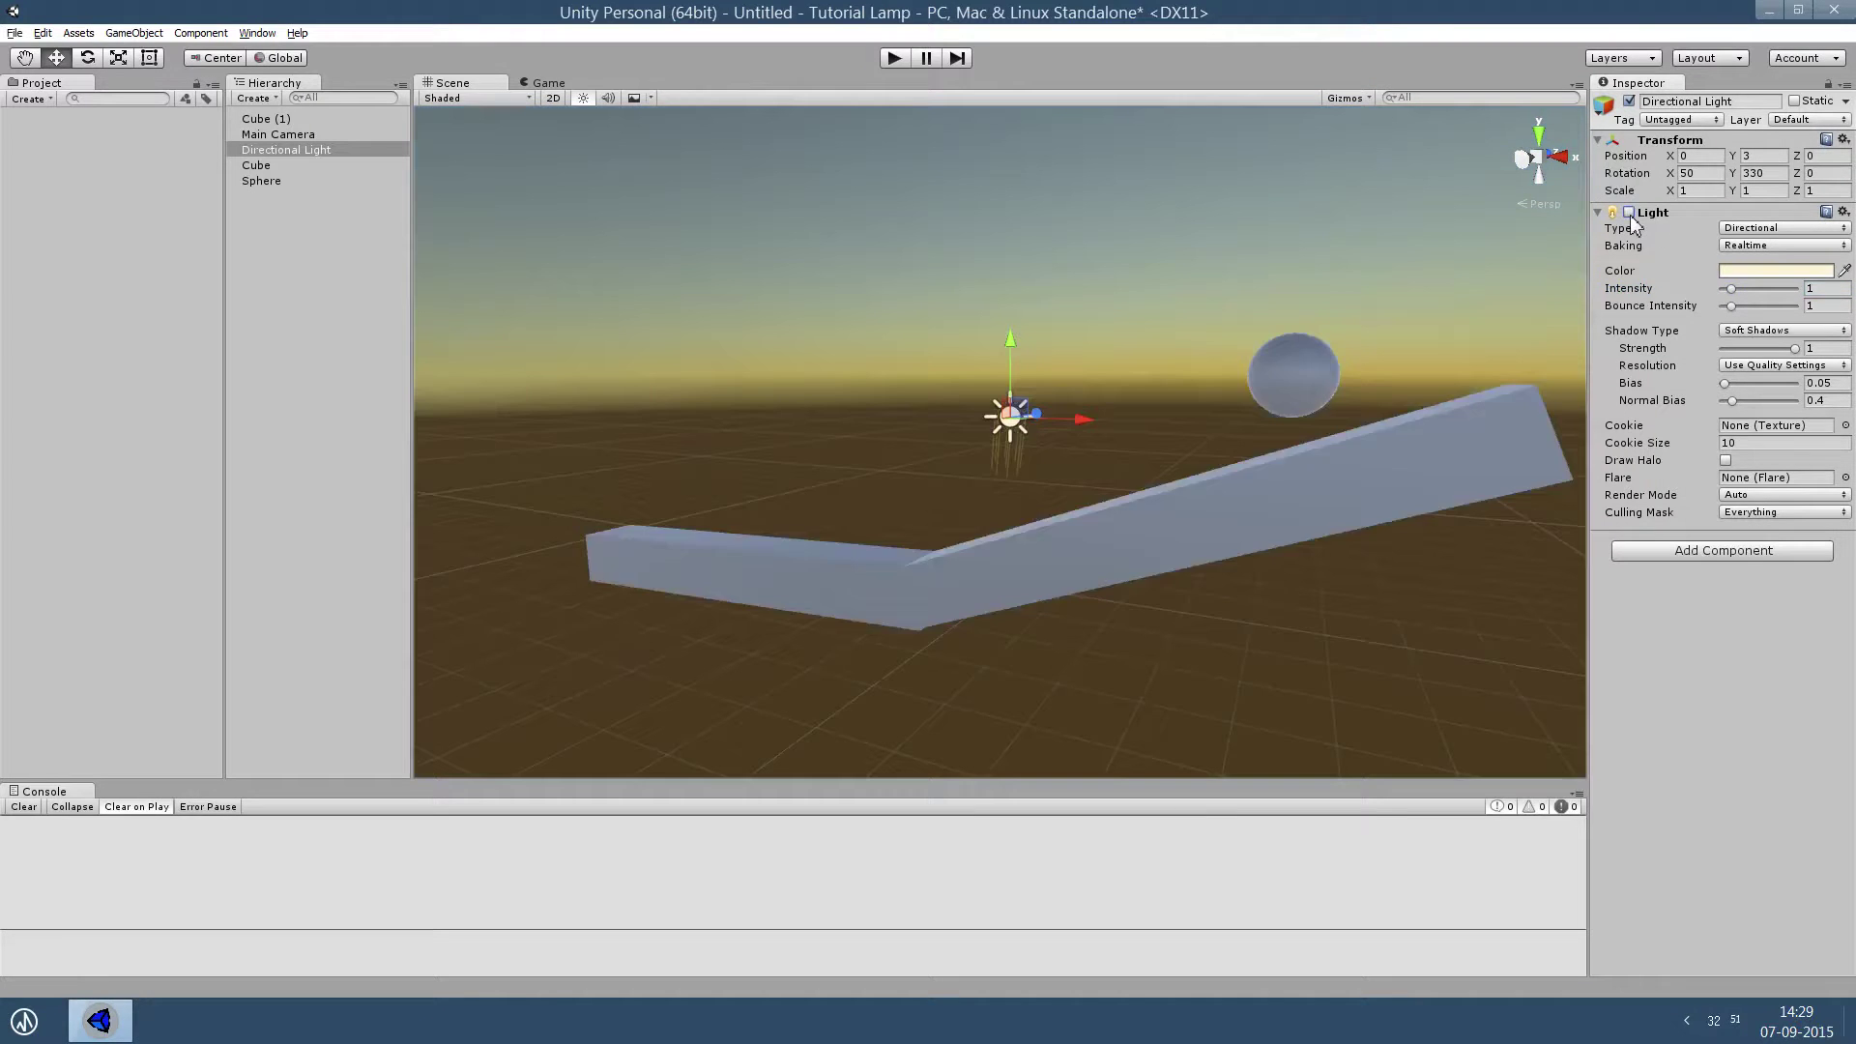
pyautogui.click(1630, 212)
pyautogui.click(1631, 212)
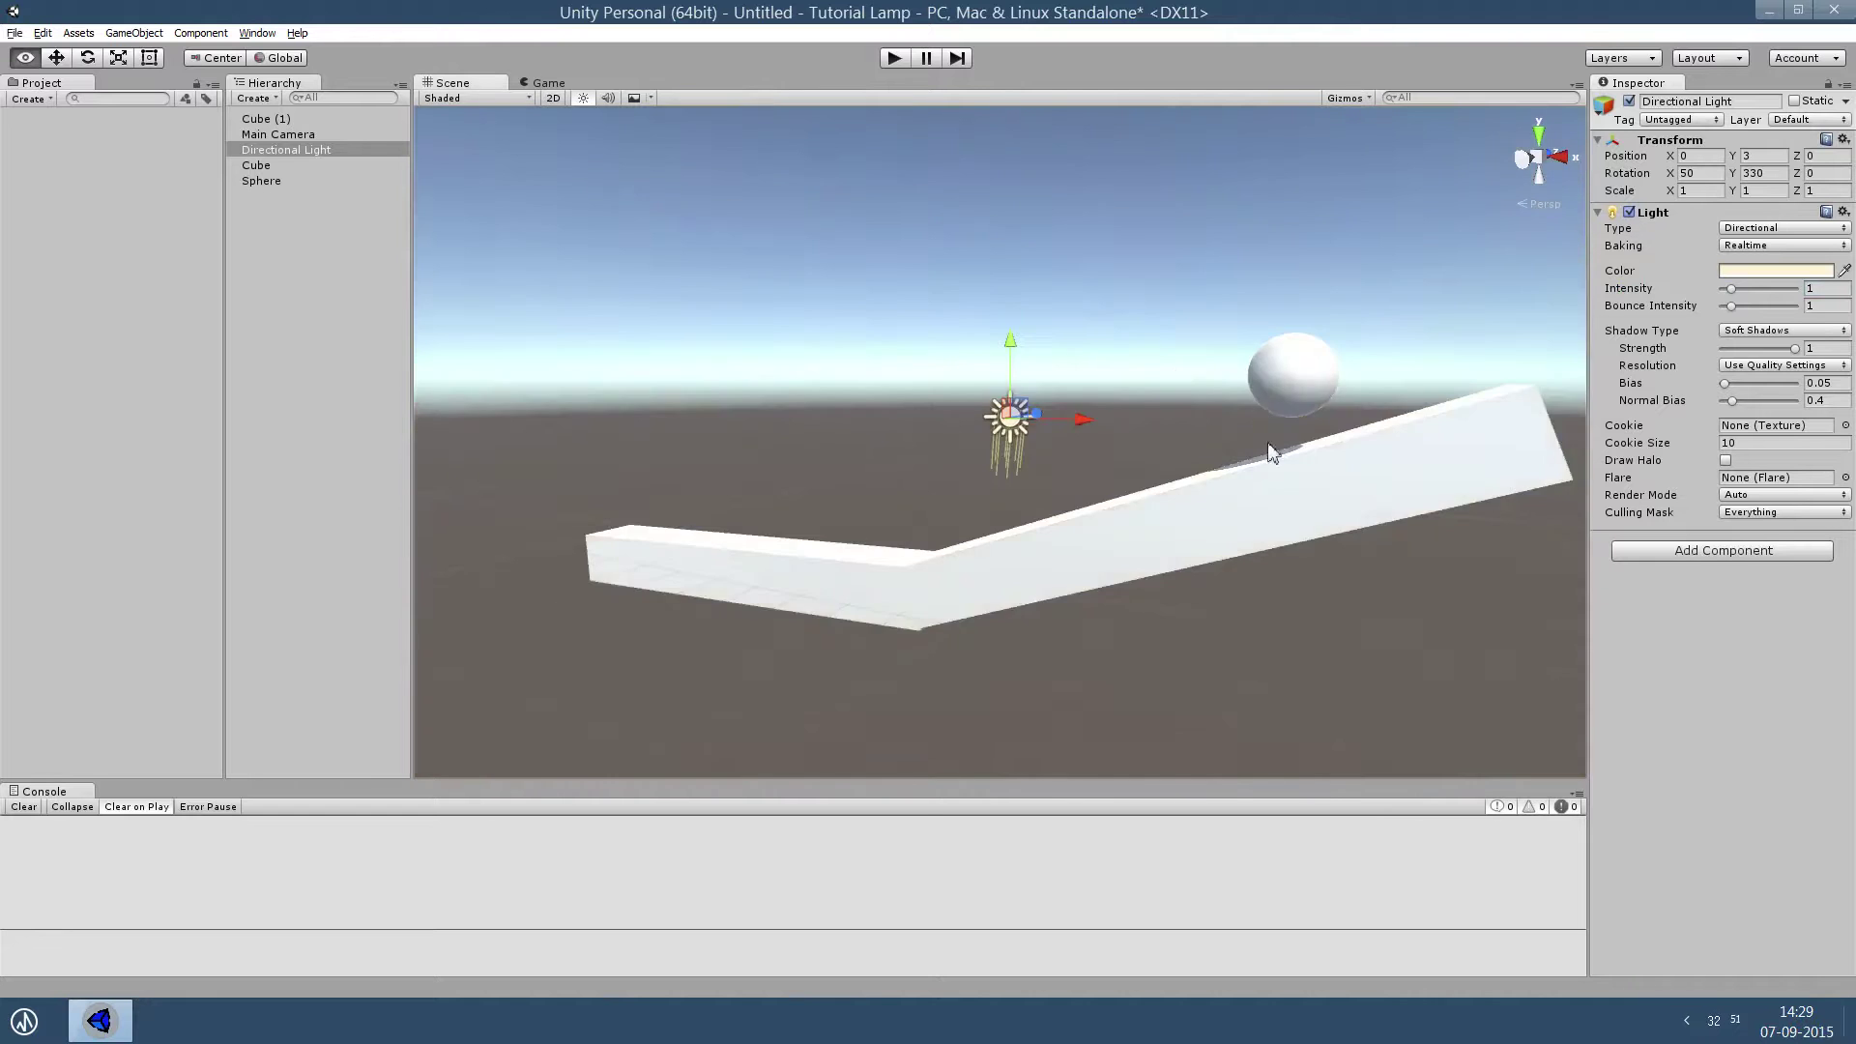
pyautogui.moveTo(1180, 454)
pyautogui.keyDown('alt'); pyautogui.mouseDown()
pyautogui.moveTo(1206, 419)
pyautogui.moveTo(811, 445)
pyautogui.mouseUp(); pyautogui.keyUp('alt')
pyautogui.click(810, 445)
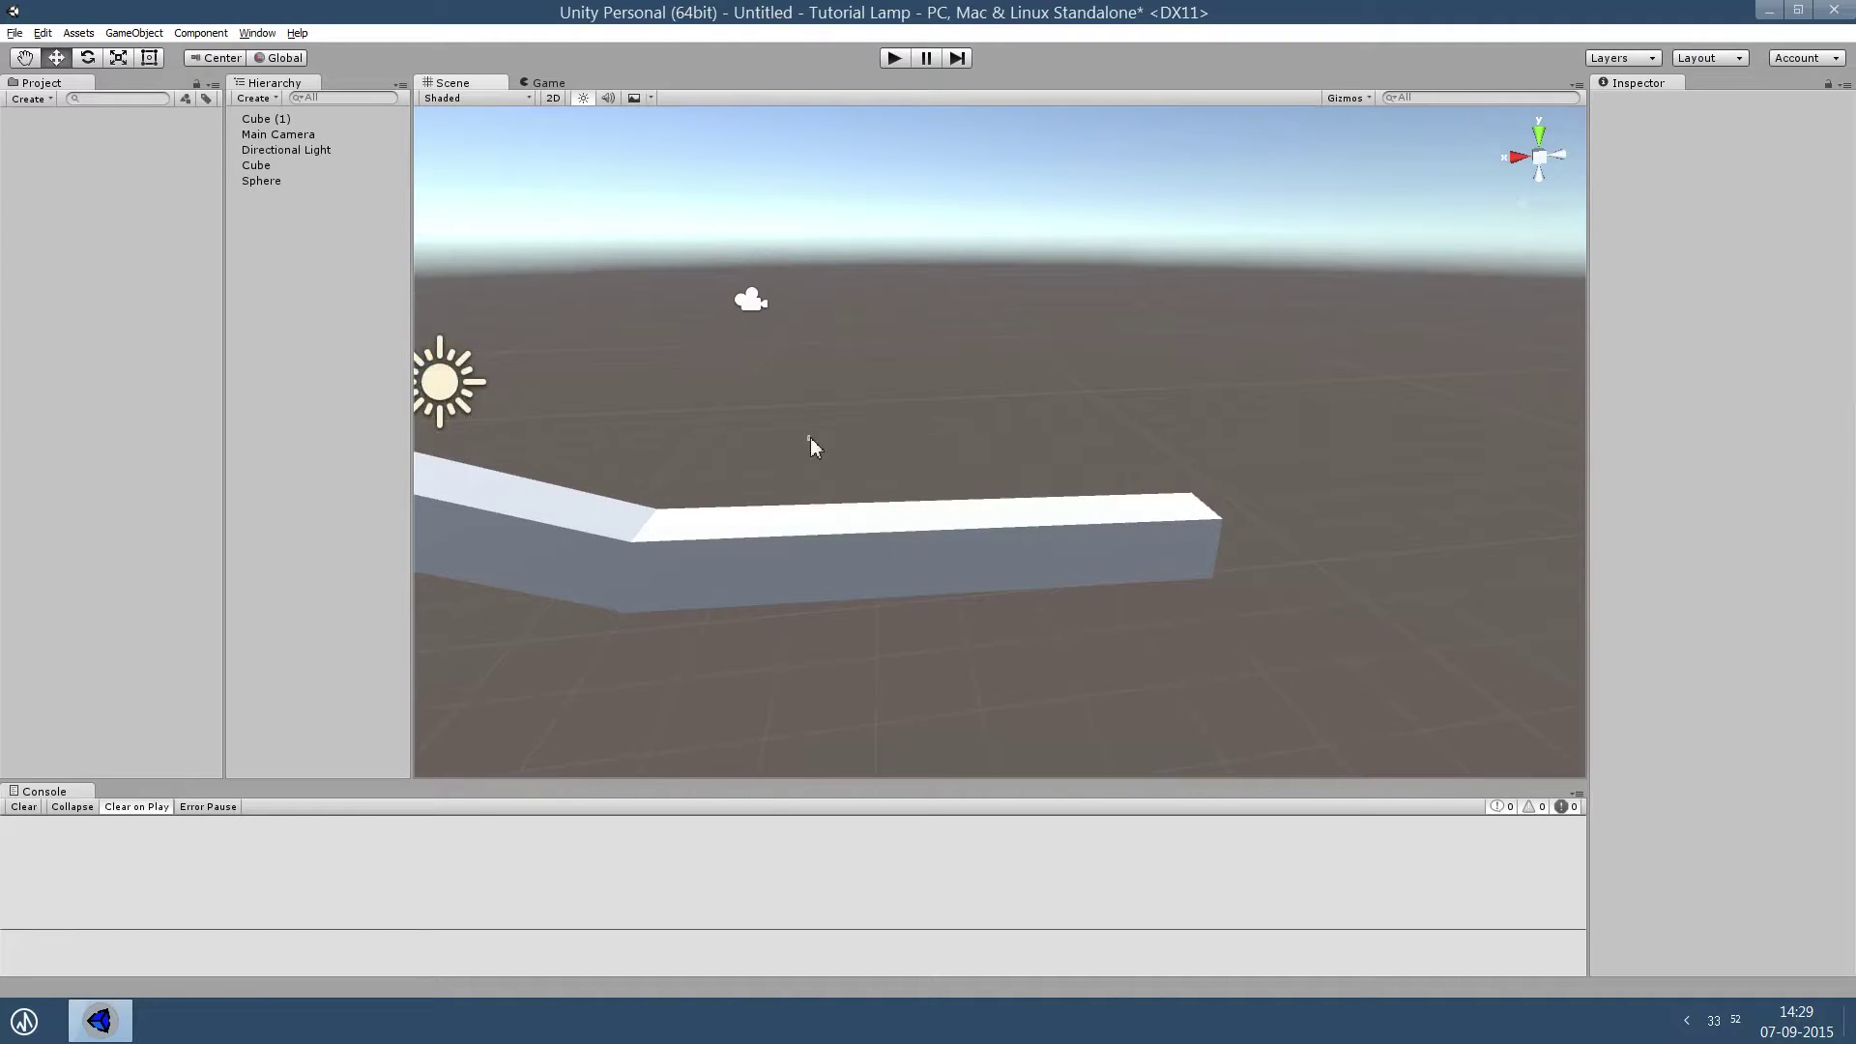
# Create an empty GameObject and add a Box Collider to it.
pyautogui.keyDown('alt'); pyautogui.moveTo(667, 453); pyautogui.dragTo(667, 480); pyautogui.keyUp('alt')
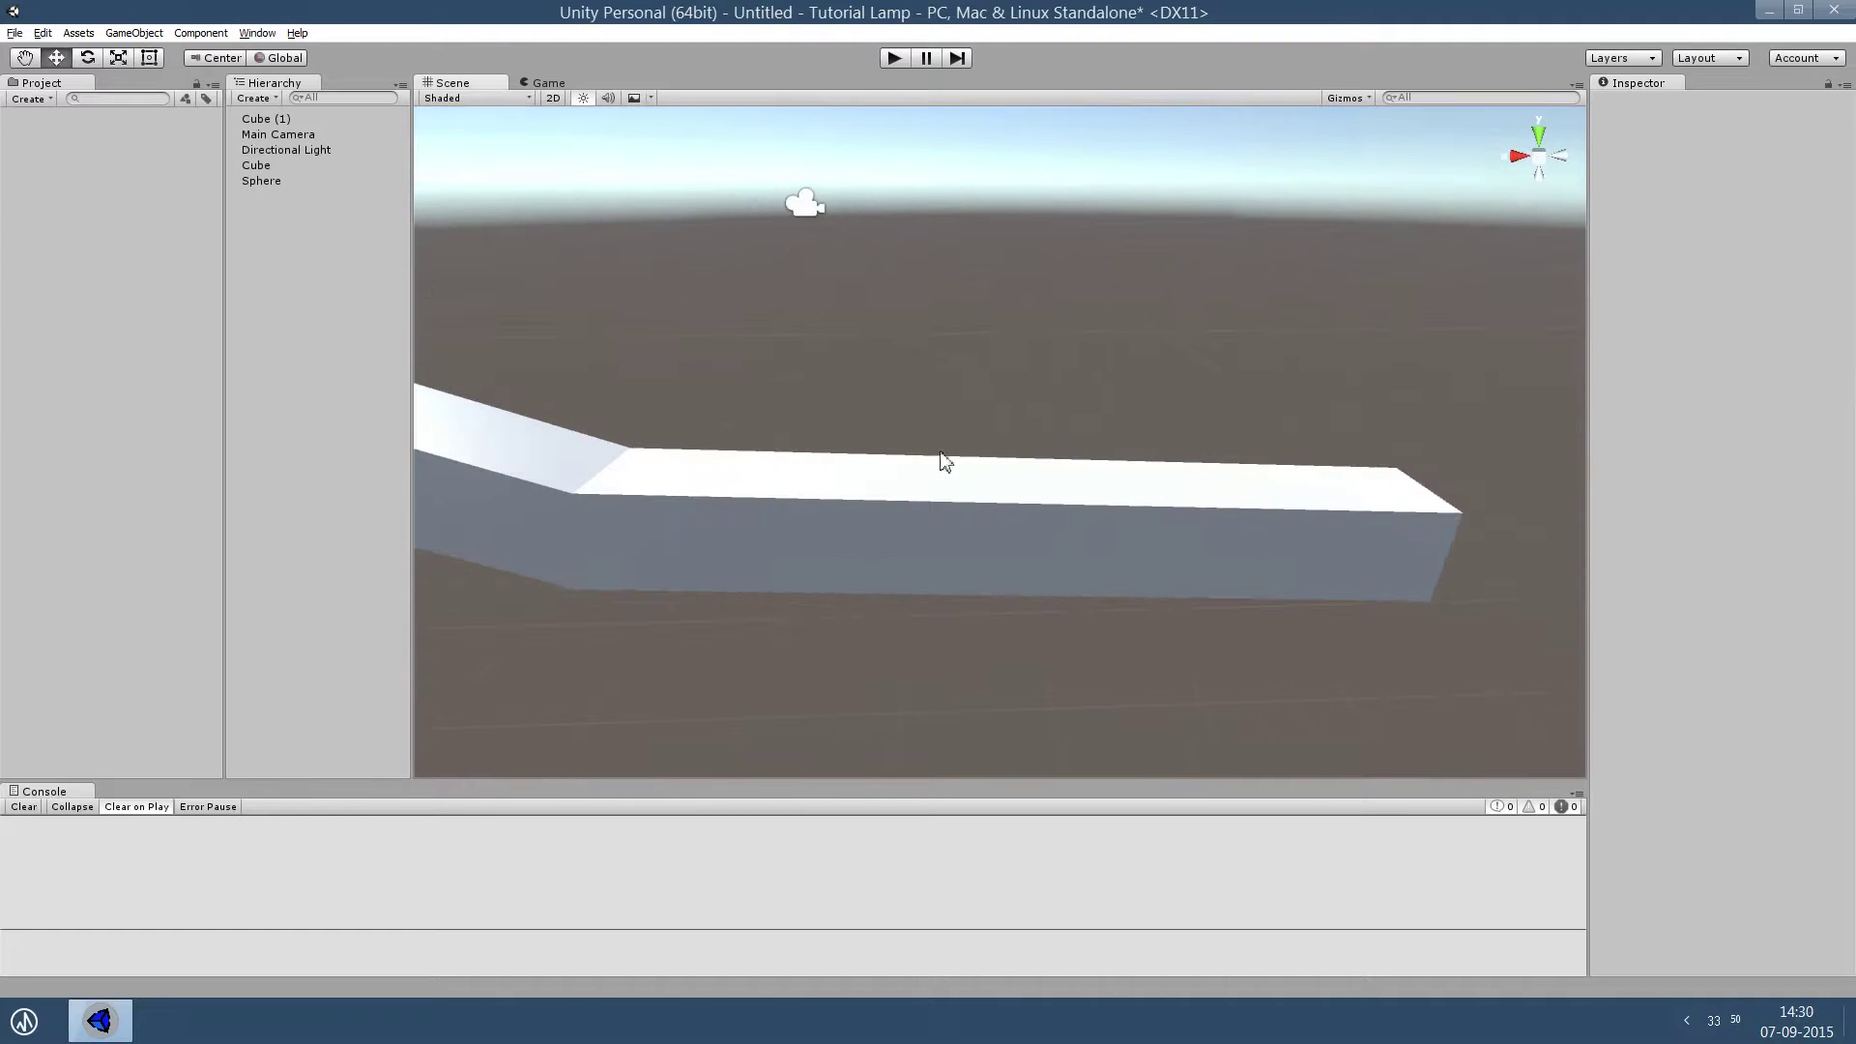
pyautogui.click(134, 33)
pyautogui.click(160, 54)
pyautogui.moveTo(764, 408); pyautogui.dragTo(787, 414, button='right')
pyautogui.click(1644, 223)
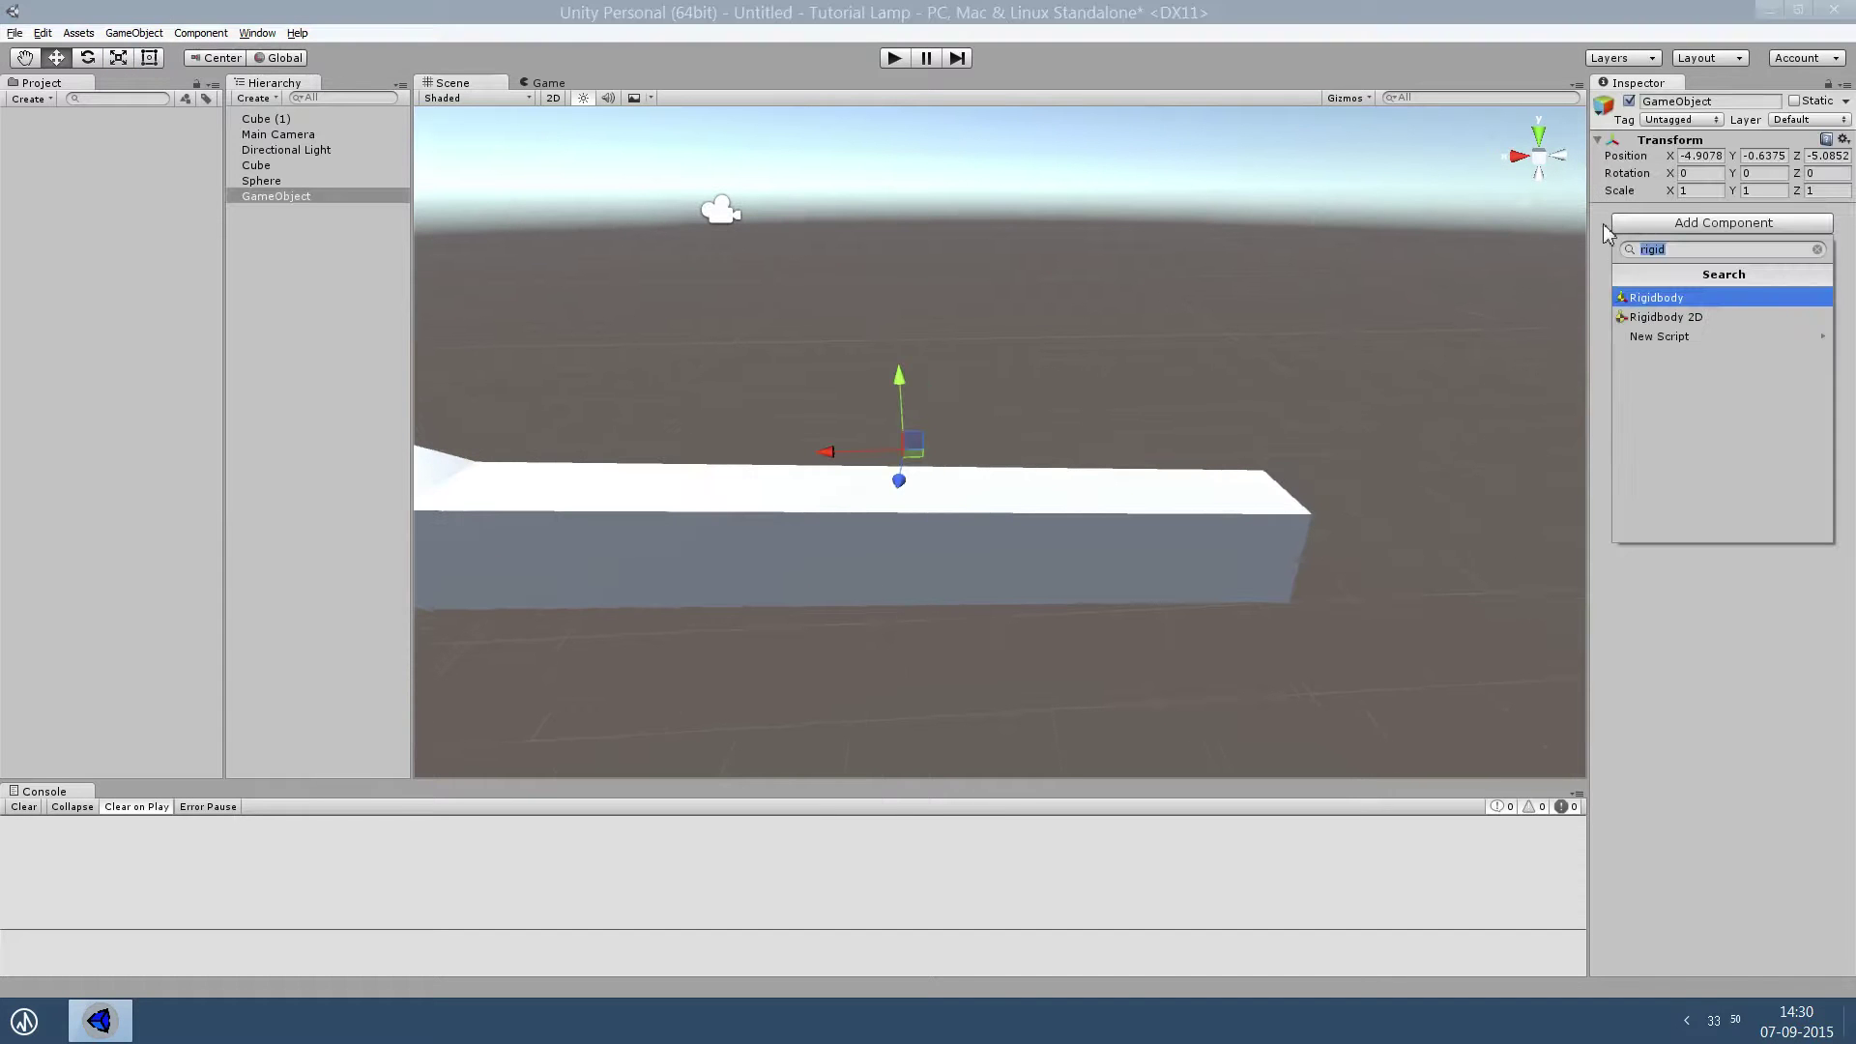
pyautogui.write('box')
pyautogui.press('Return')
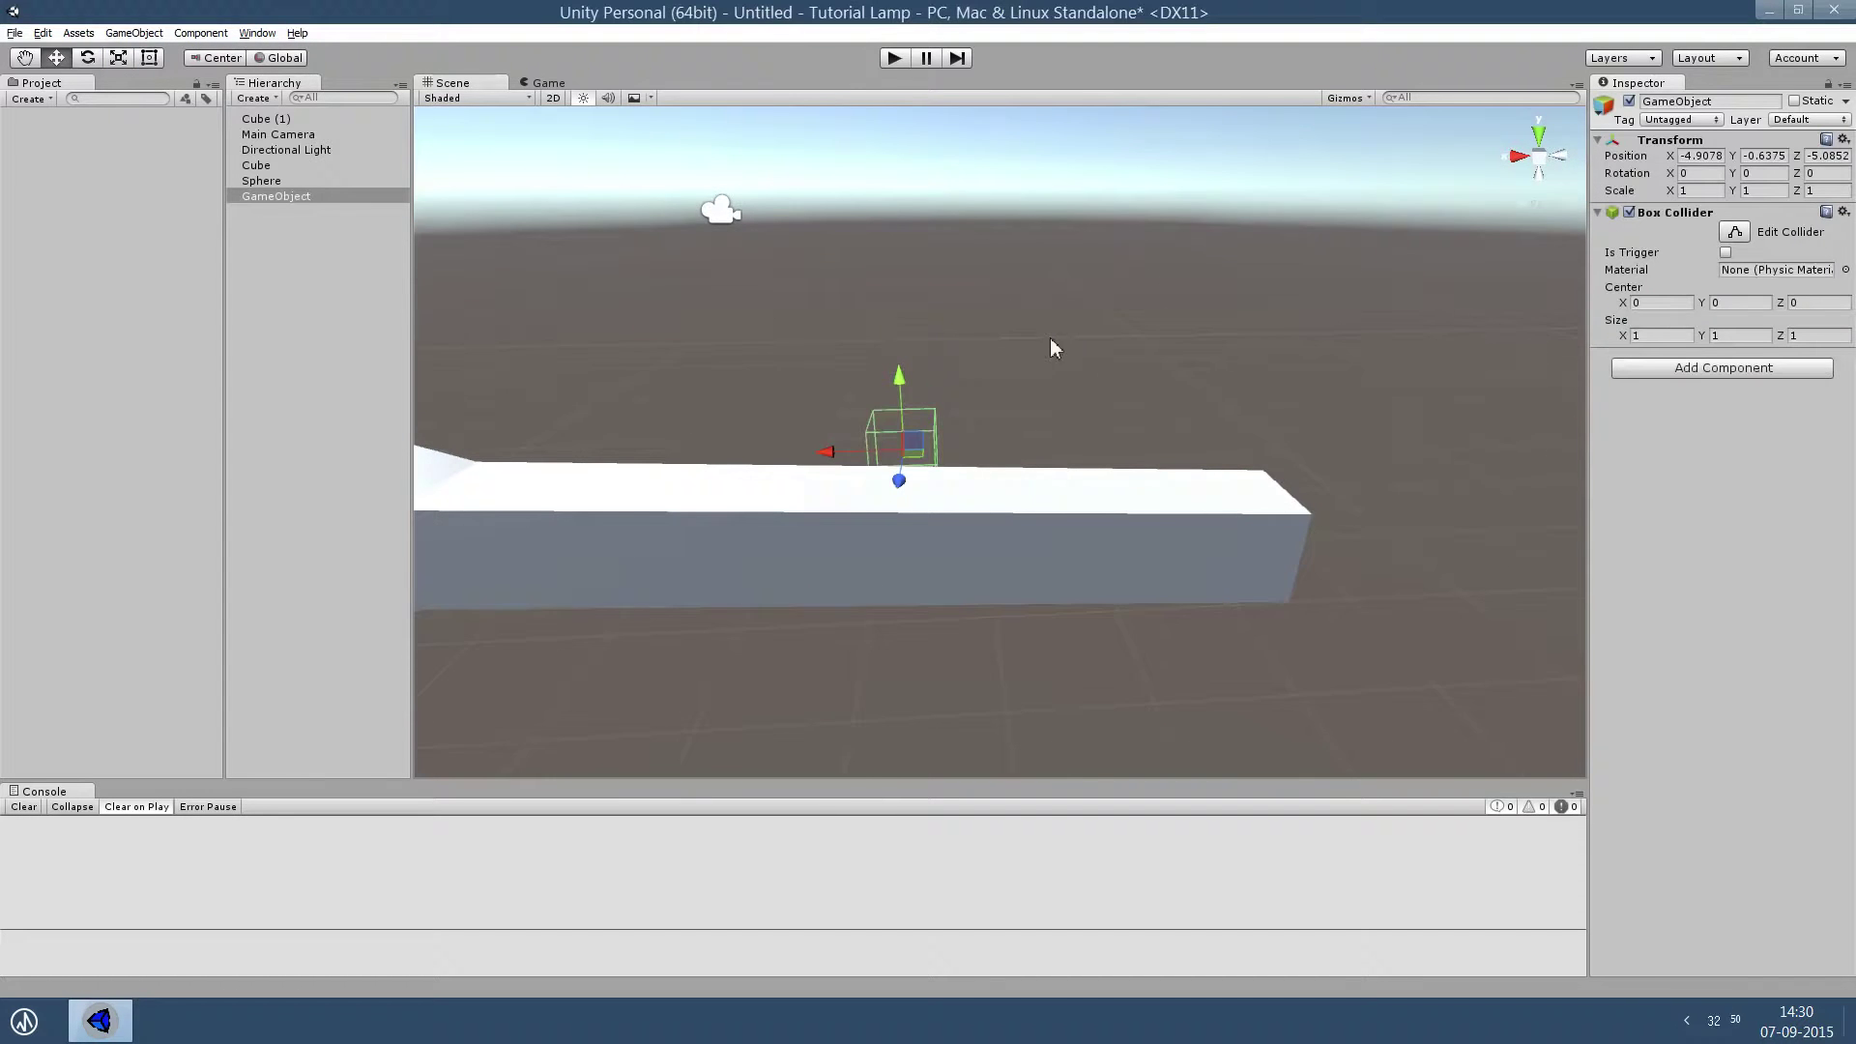
# Move and scale the collider into a wide, tall box over the ramp's flat end.
pyautogui.moveTo(1054, 348); pyautogui.dragTo(1006, 406, button='right')
pyautogui.moveTo(953, 505)
pyautogui.mouseDown()
pyautogui.moveTo(899, 595)
pyautogui.moveTo(866, 425)
pyautogui.moveTo(567, 458)
pyautogui.mouseUp()
pyautogui.press('r')
pyautogui.moveTo(852, 379); pyautogui.dragTo(859, 319)
pyautogui.moveTo(994, 339)
pyautogui.mouseDown(button='right')
pyautogui.moveTo(833, 391)
pyautogui.moveTo(854, 419)
pyautogui.moveTo(716, 380)
pyautogui.mouseUp(button='right')
pyautogui.press('w')
pyautogui.moveTo(654, 361); pyautogui.dragTo(747, 365)
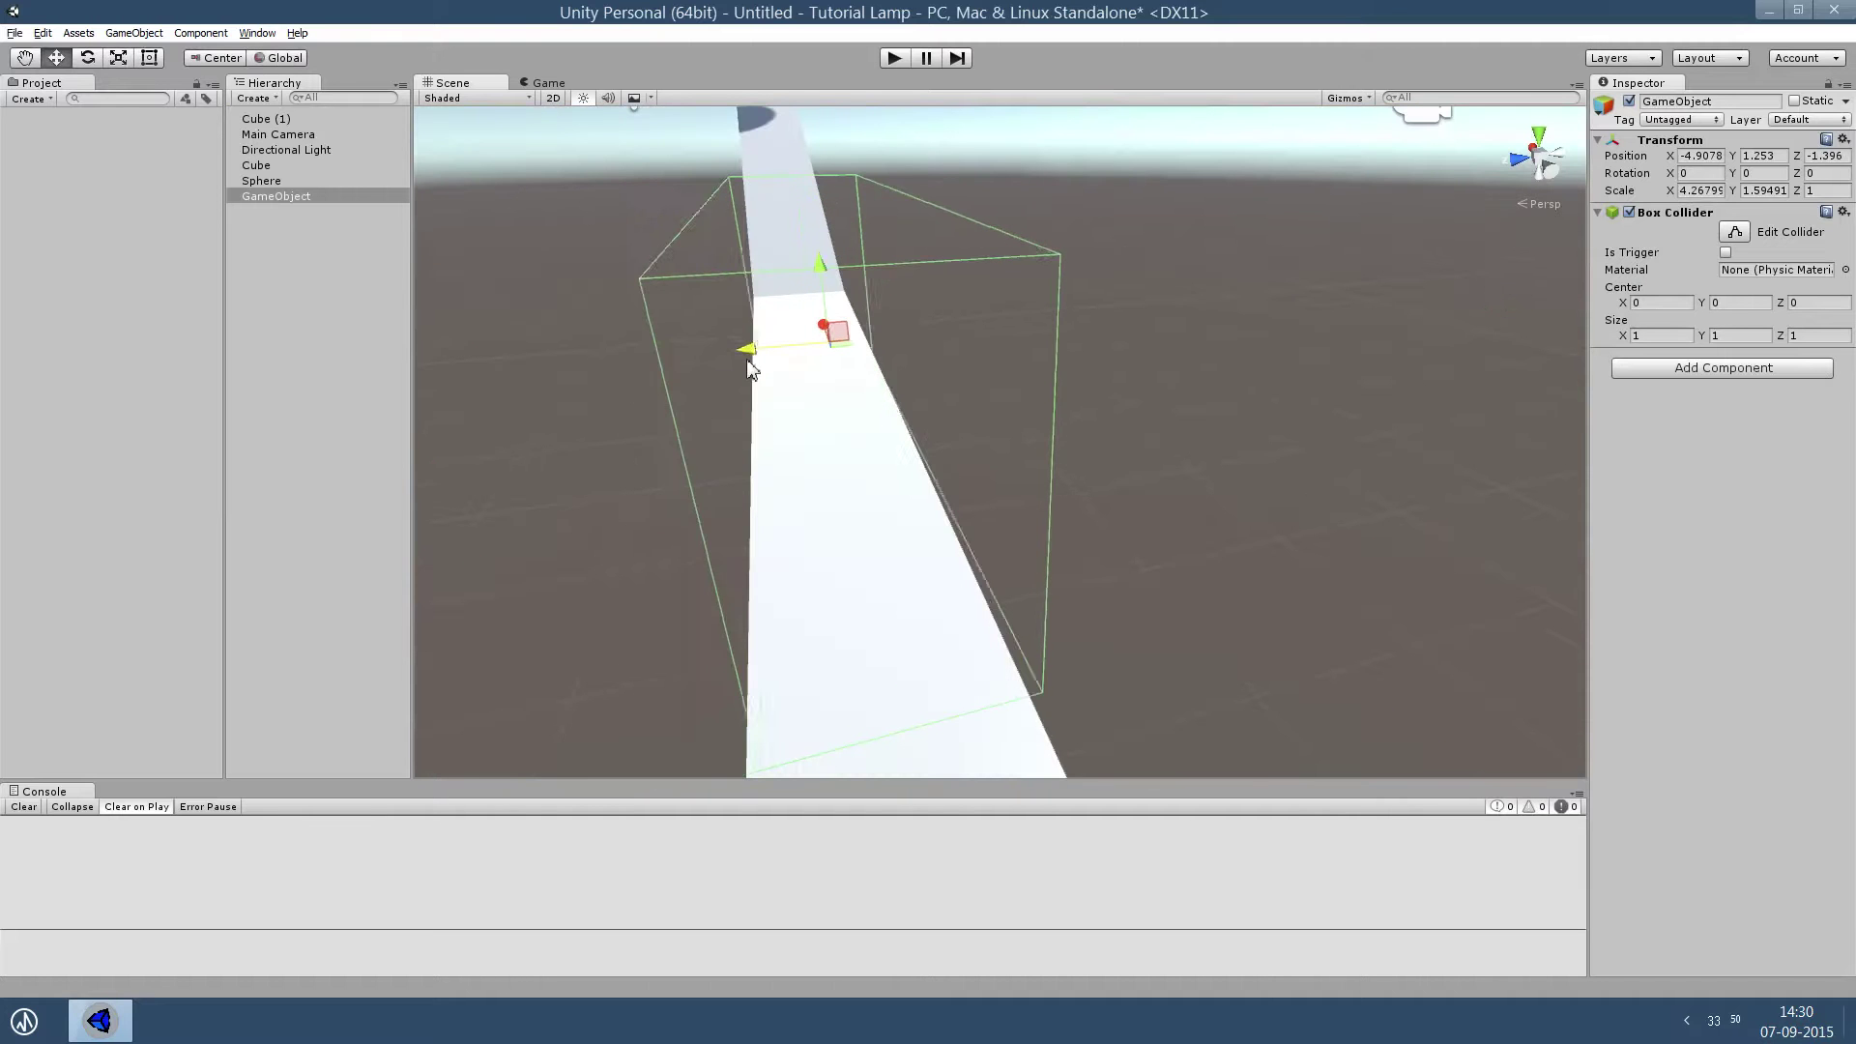
pyautogui.moveTo(747, 364)
pyautogui.mouseDown(button='right')
pyautogui.moveTo(767, 403)
pyautogui.moveTo(1122, 410)
pyautogui.moveTo(1291, 374)
pyautogui.mouseUp(button='right')
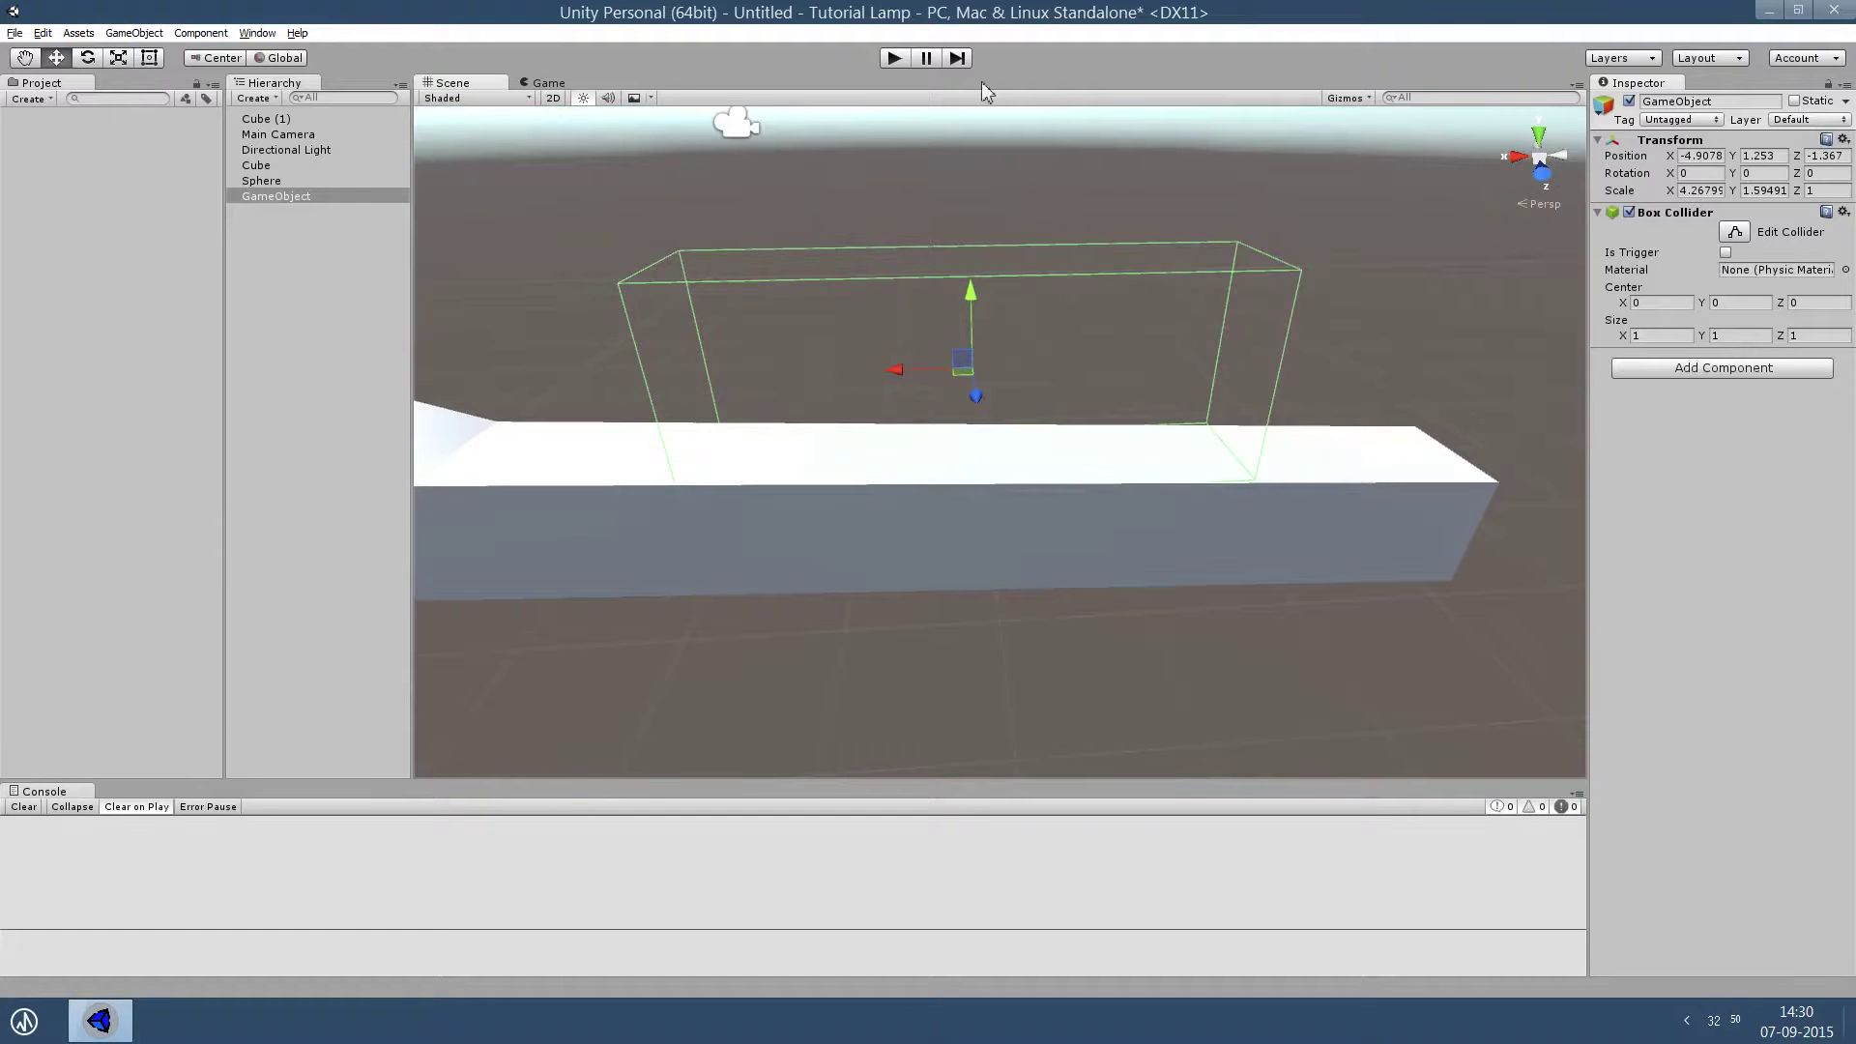
# Test-run the scene as the ball hits the collider box, then frame the ramp and box together.
pyautogui.click(896, 59)
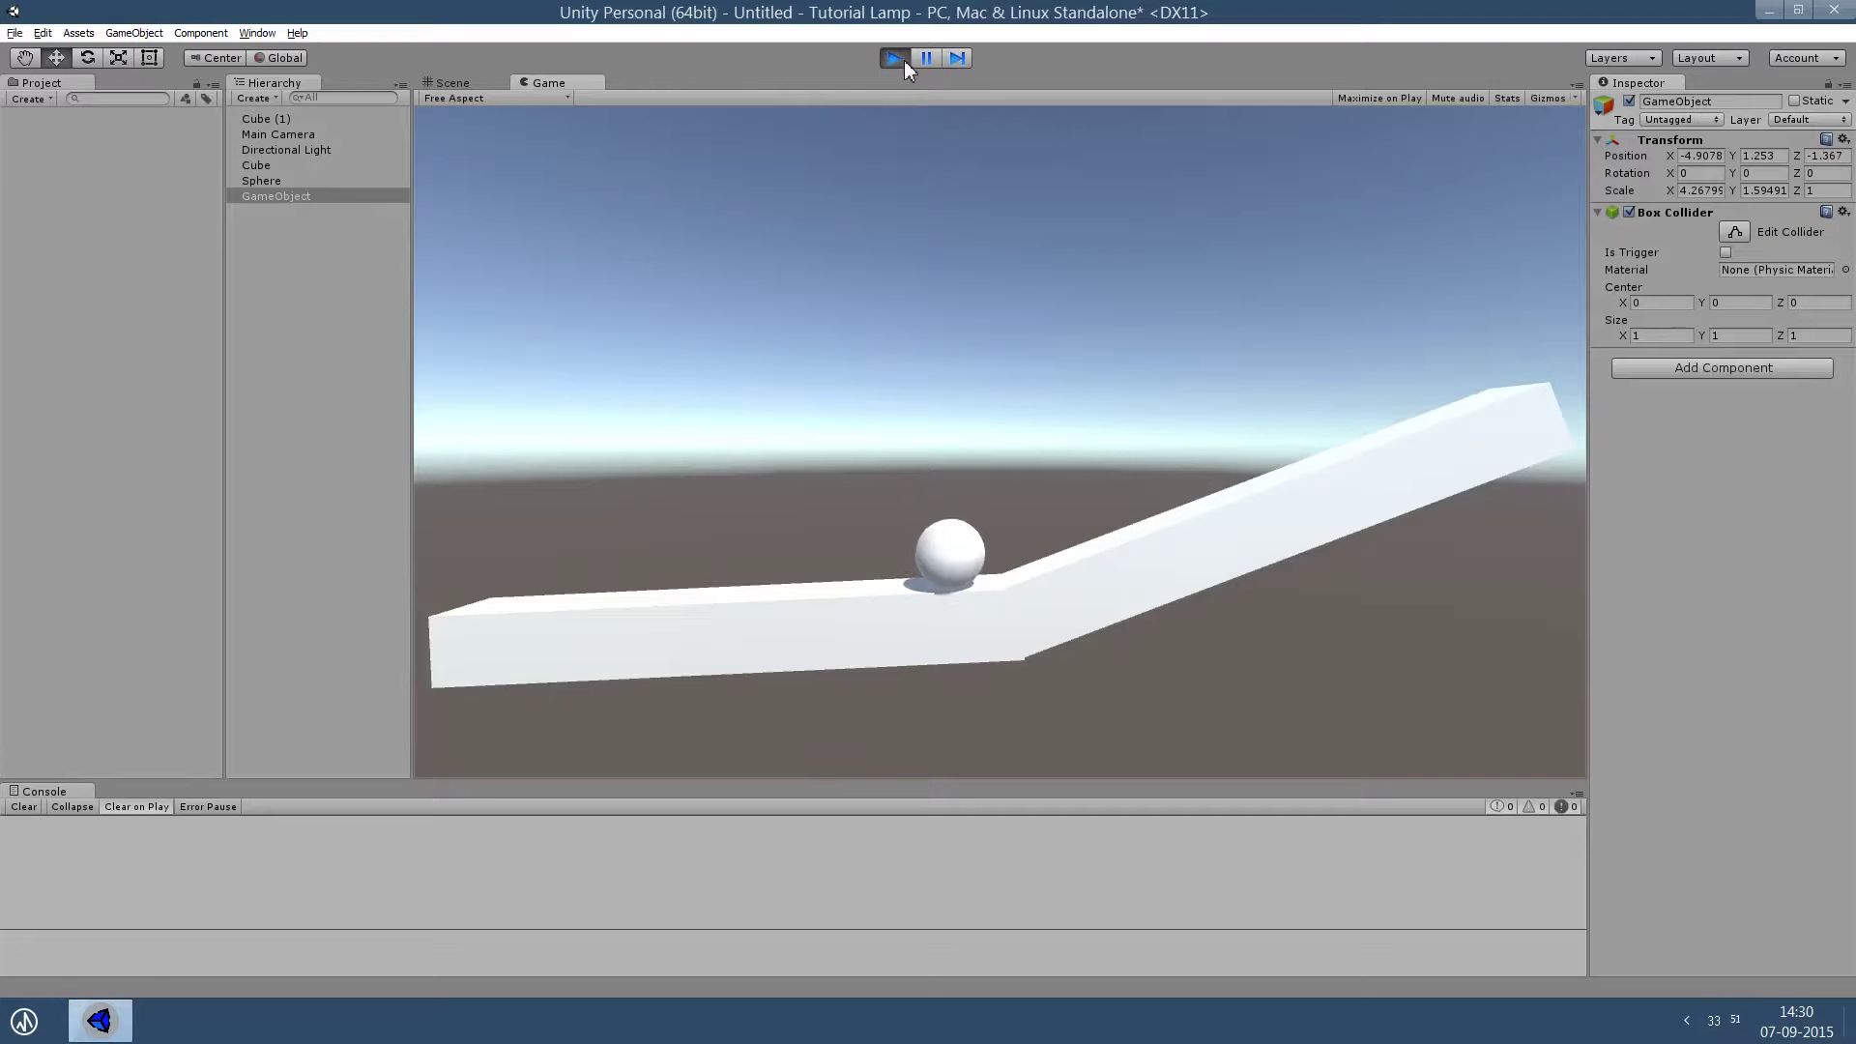
pyautogui.click(903, 60)
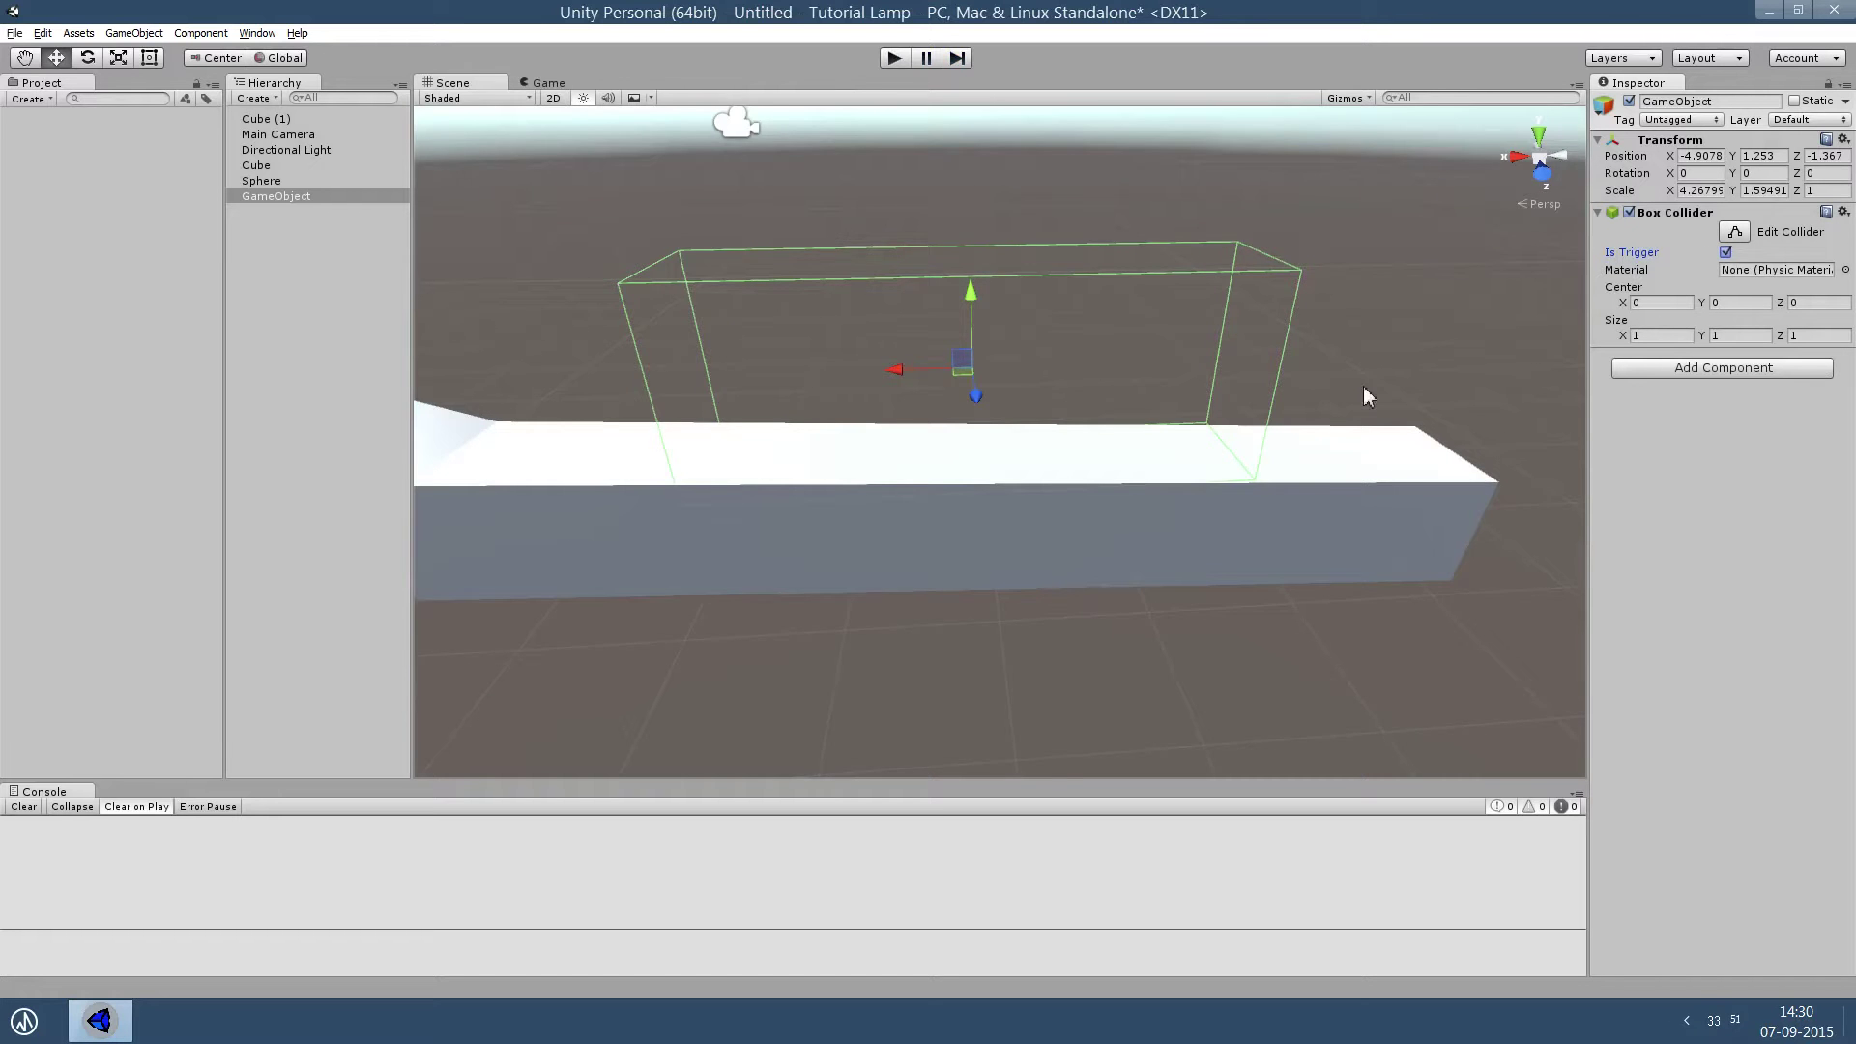
pyautogui.moveTo(1368, 397)
pyautogui.keyDown('alt'); pyautogui.mouseDown()
pyautogui.moveTo(1296, 374)
pyautogui.moveTo(1335, 348)
pyautogui.moveTo(1332, 385)
pyautogui.mouseUp(); pyautogui.keyUp('alt')
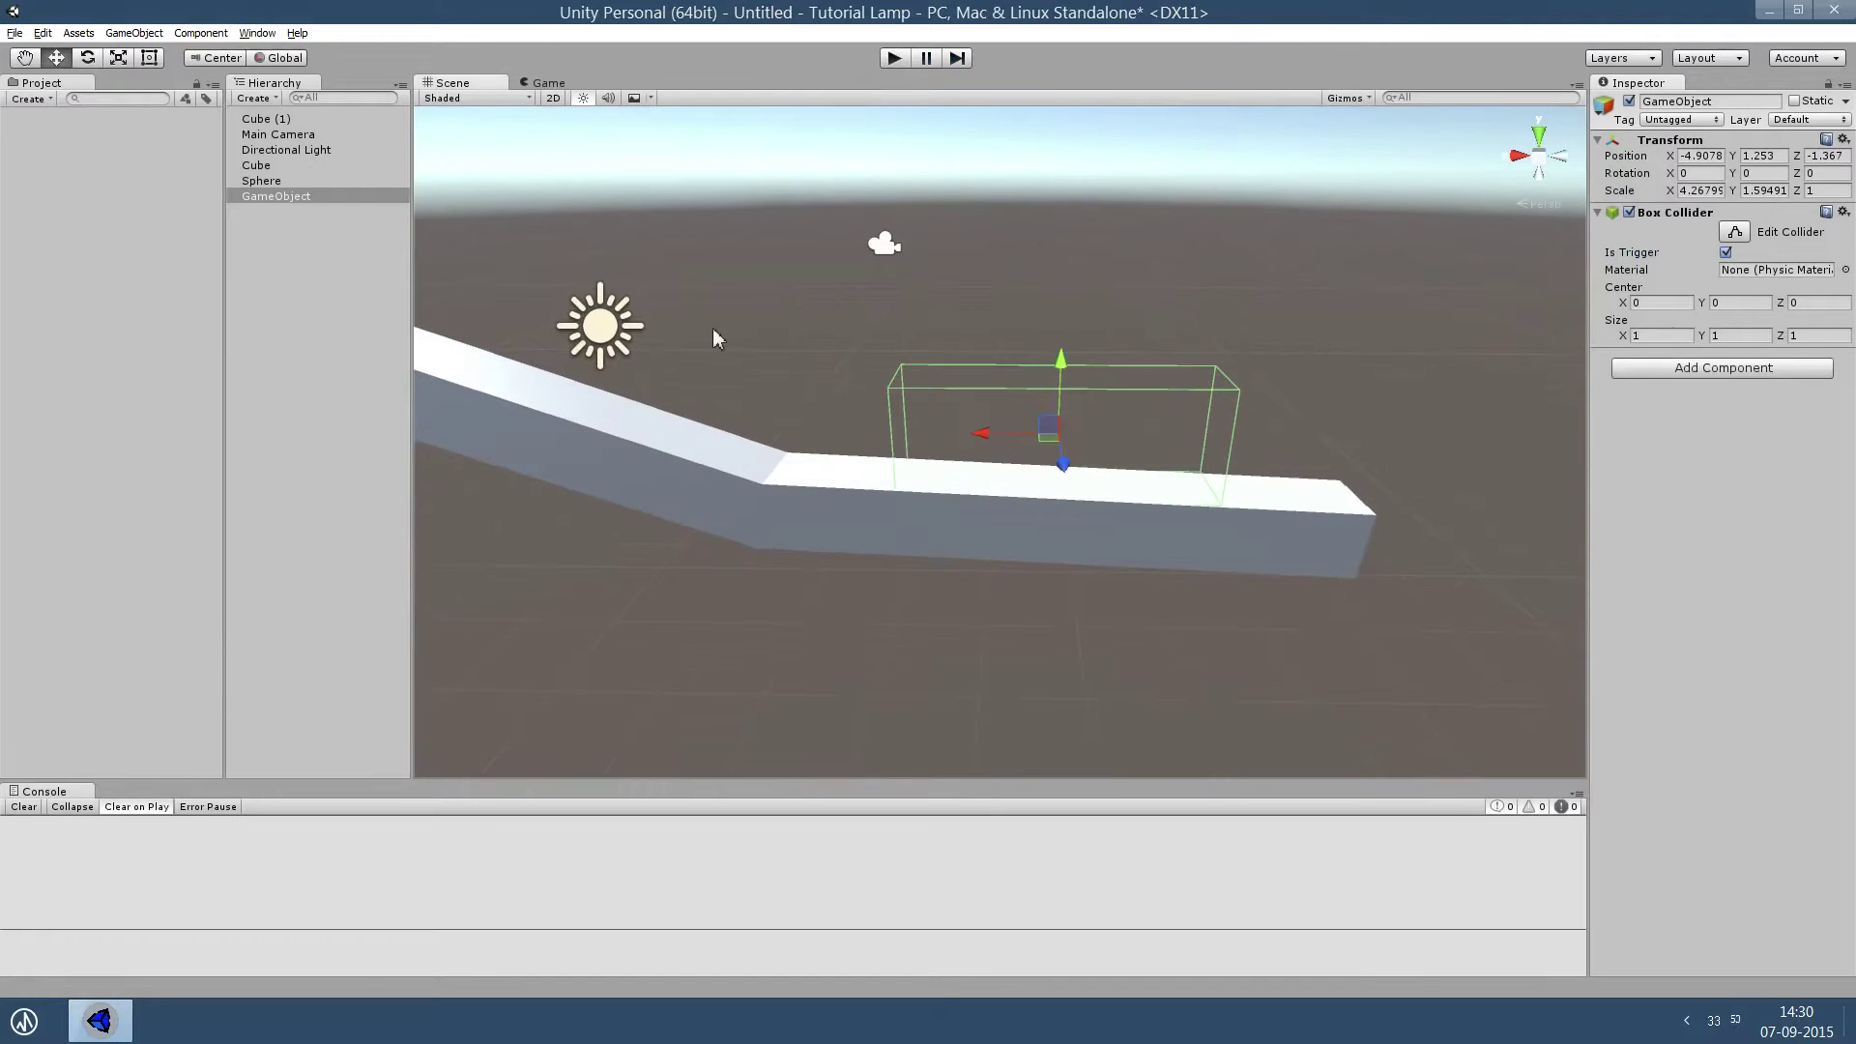
pyautogui.moveTo(906, 432)
pyautogui.keyDown('alt'); pyautogui.mouseDown()
pyautogui.moveTo(919, 406)
pyautogui.moveTo(935, 418)
pyautogui.mouseUp(); pyautogui.keyUp('alt')
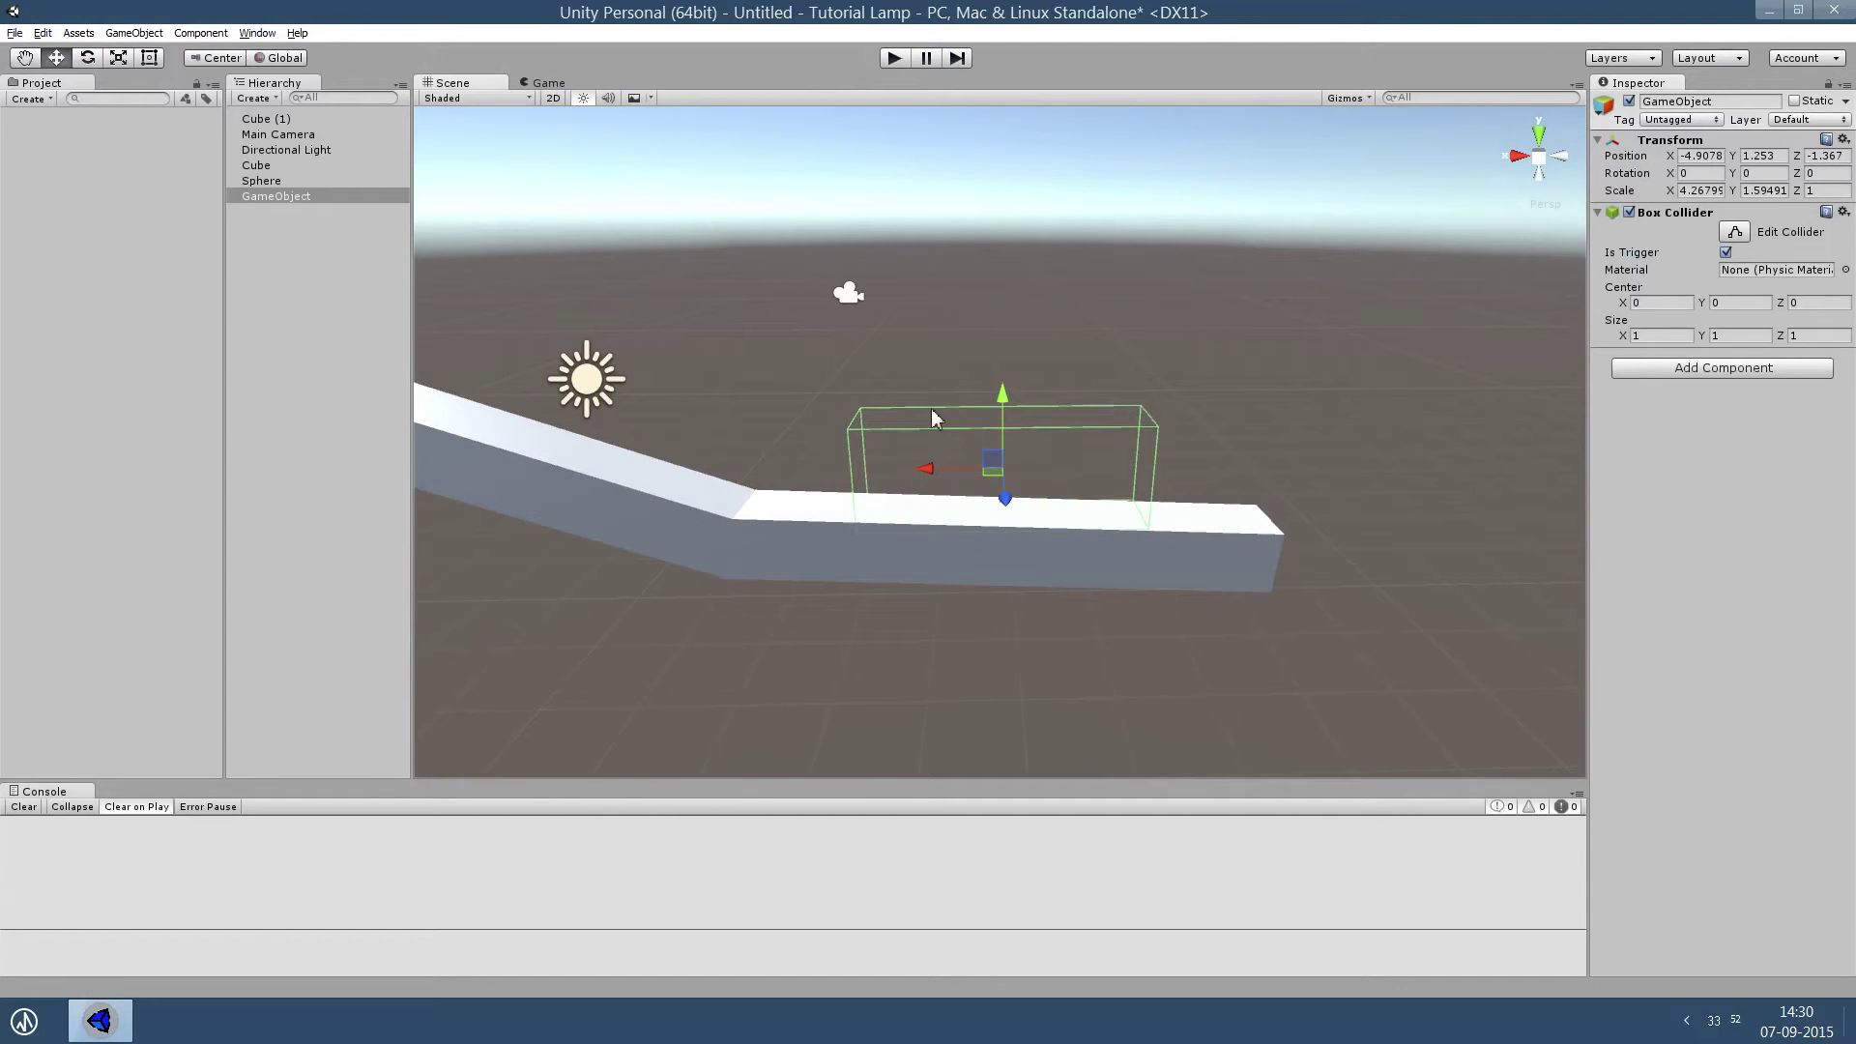
# Create a new LightToggler C# script on the trigger box and open it in MonoDevelop.
pyautogui.click(1654, 373)
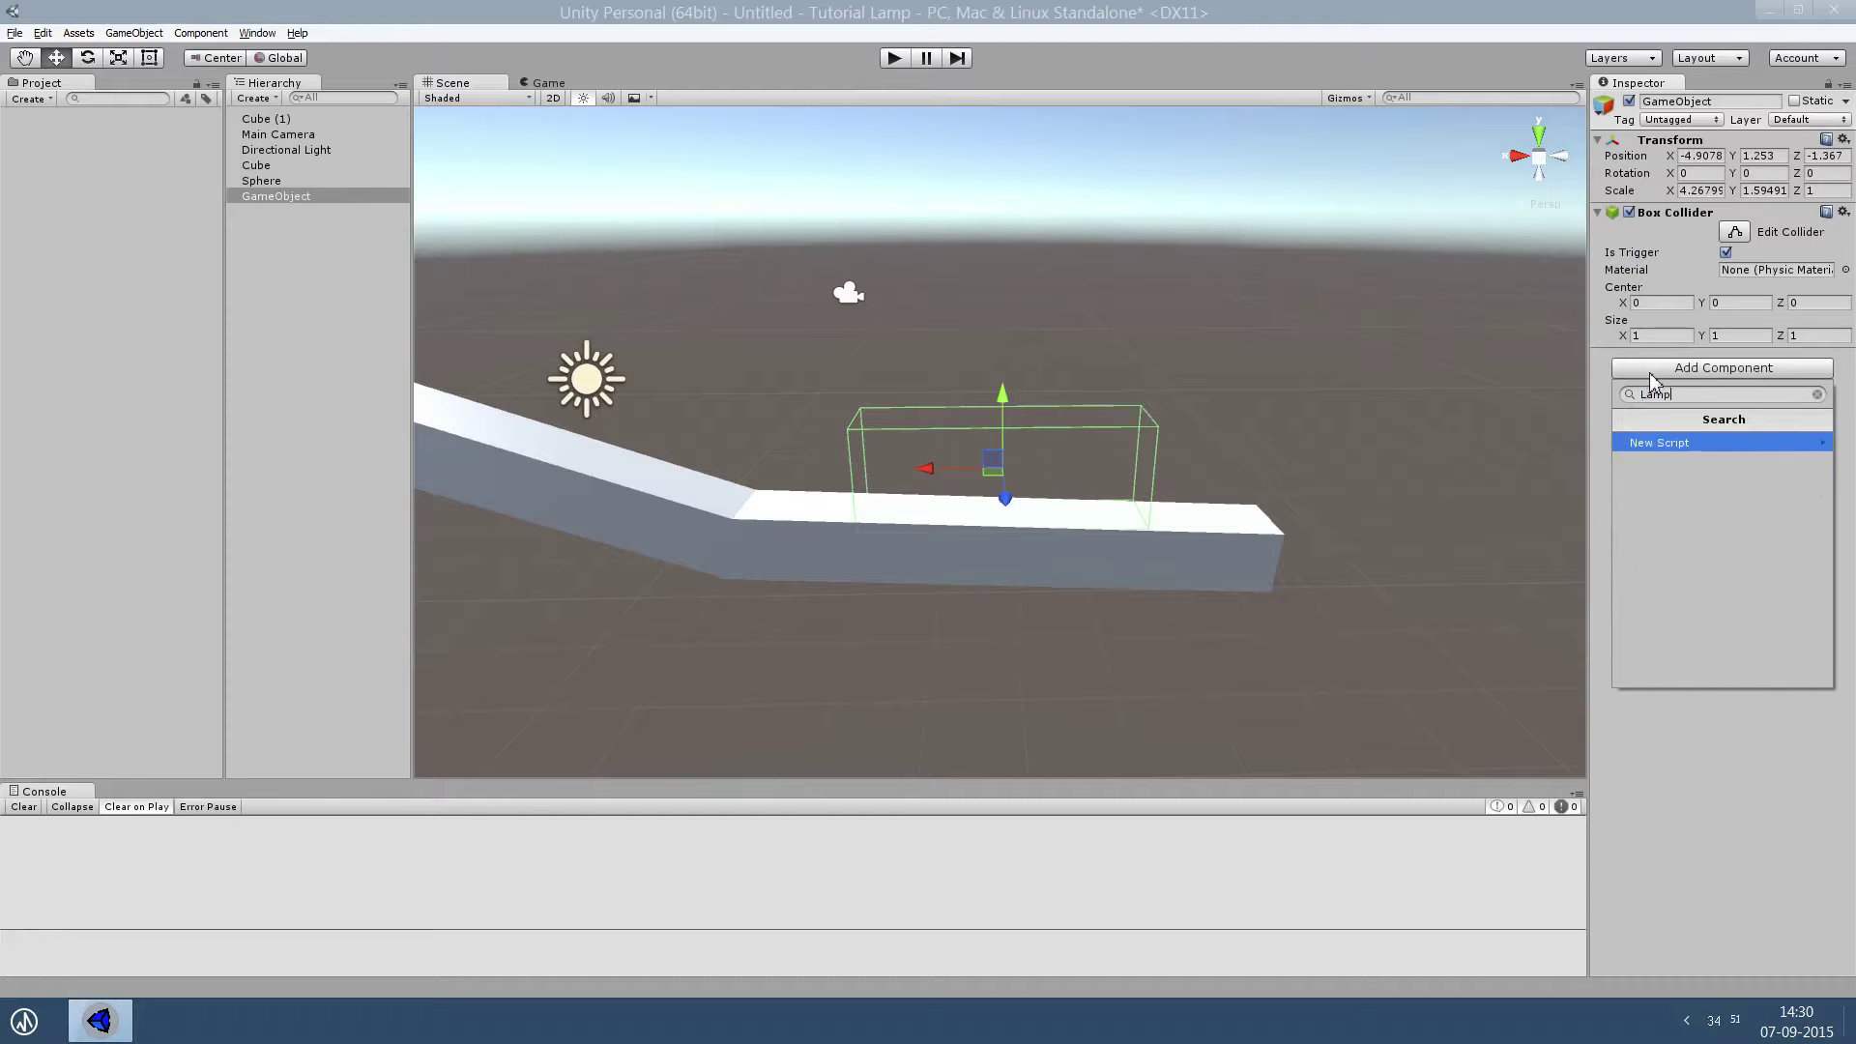
pyautogui.write('Lightto')
pyautogui.press('BackSpace')
pyautogui.press('BackSpace')
pyautogui.press('BackSpace')
pyautogui.write('Toggler')
pyautogui.press('Return')
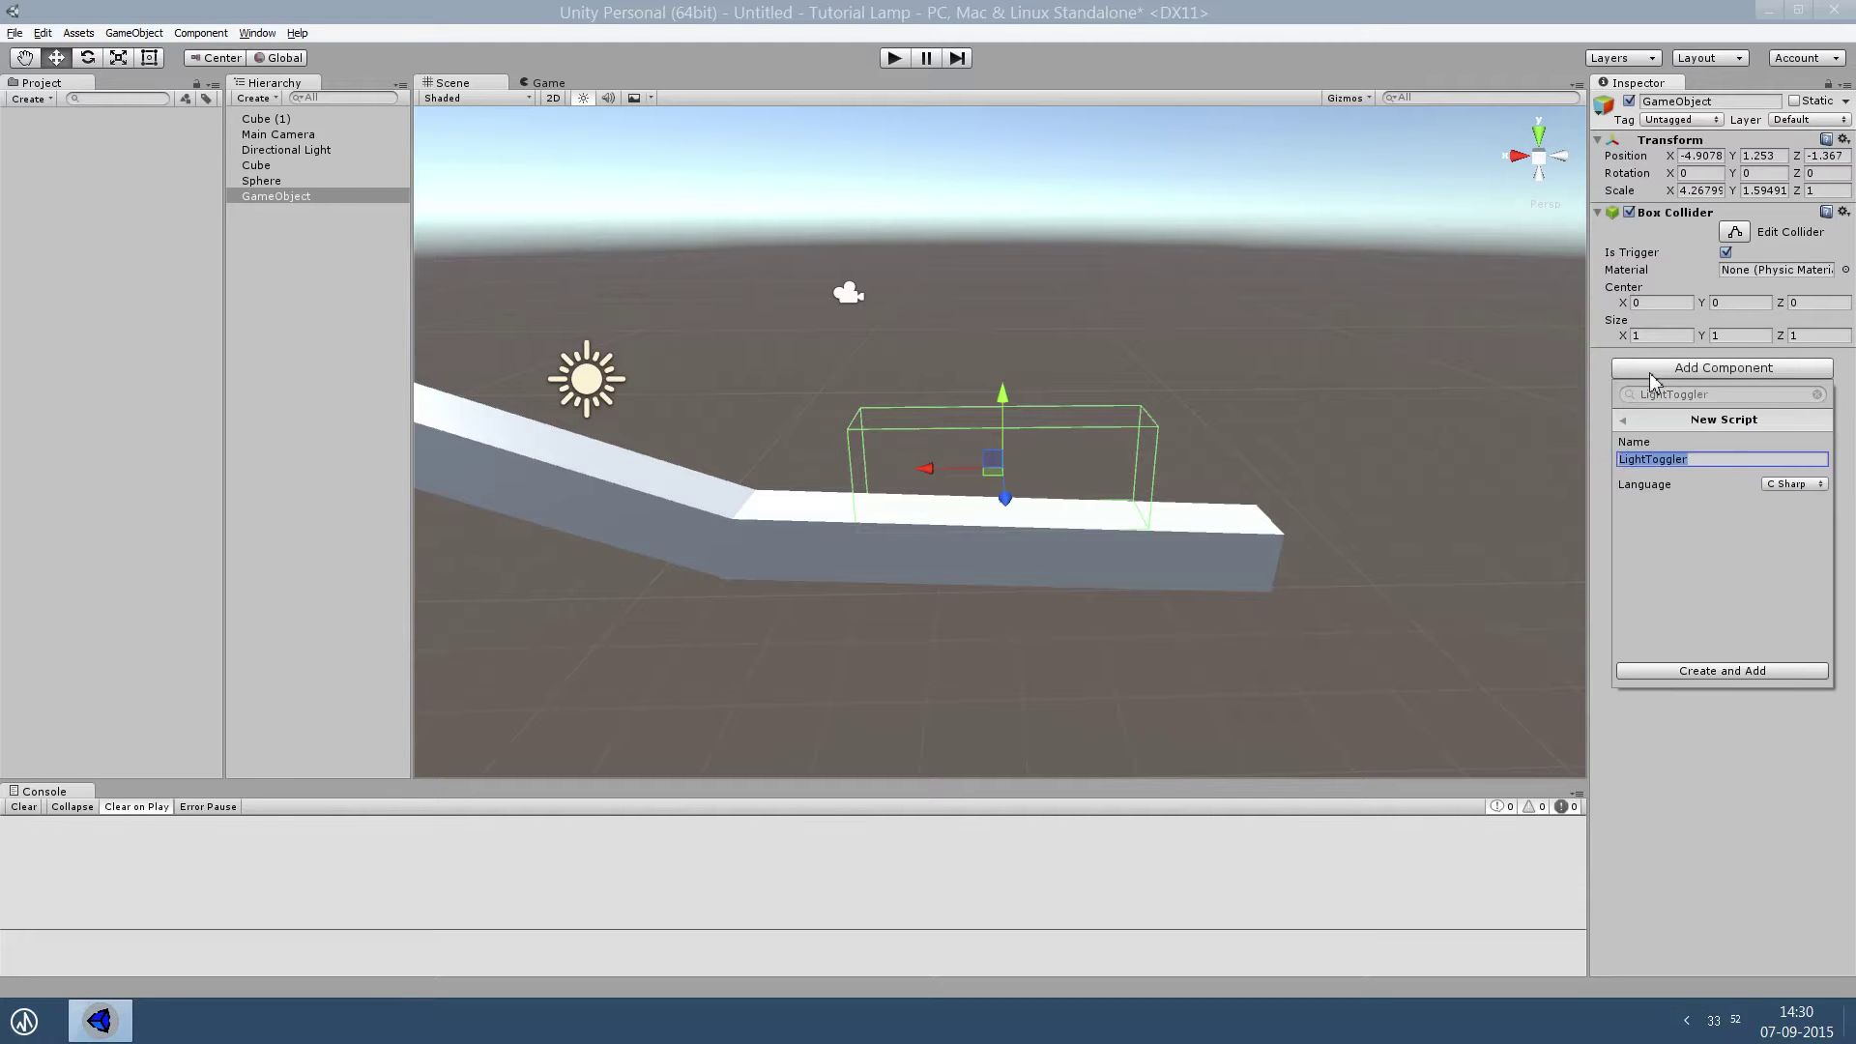
pyautogui.press('Return')
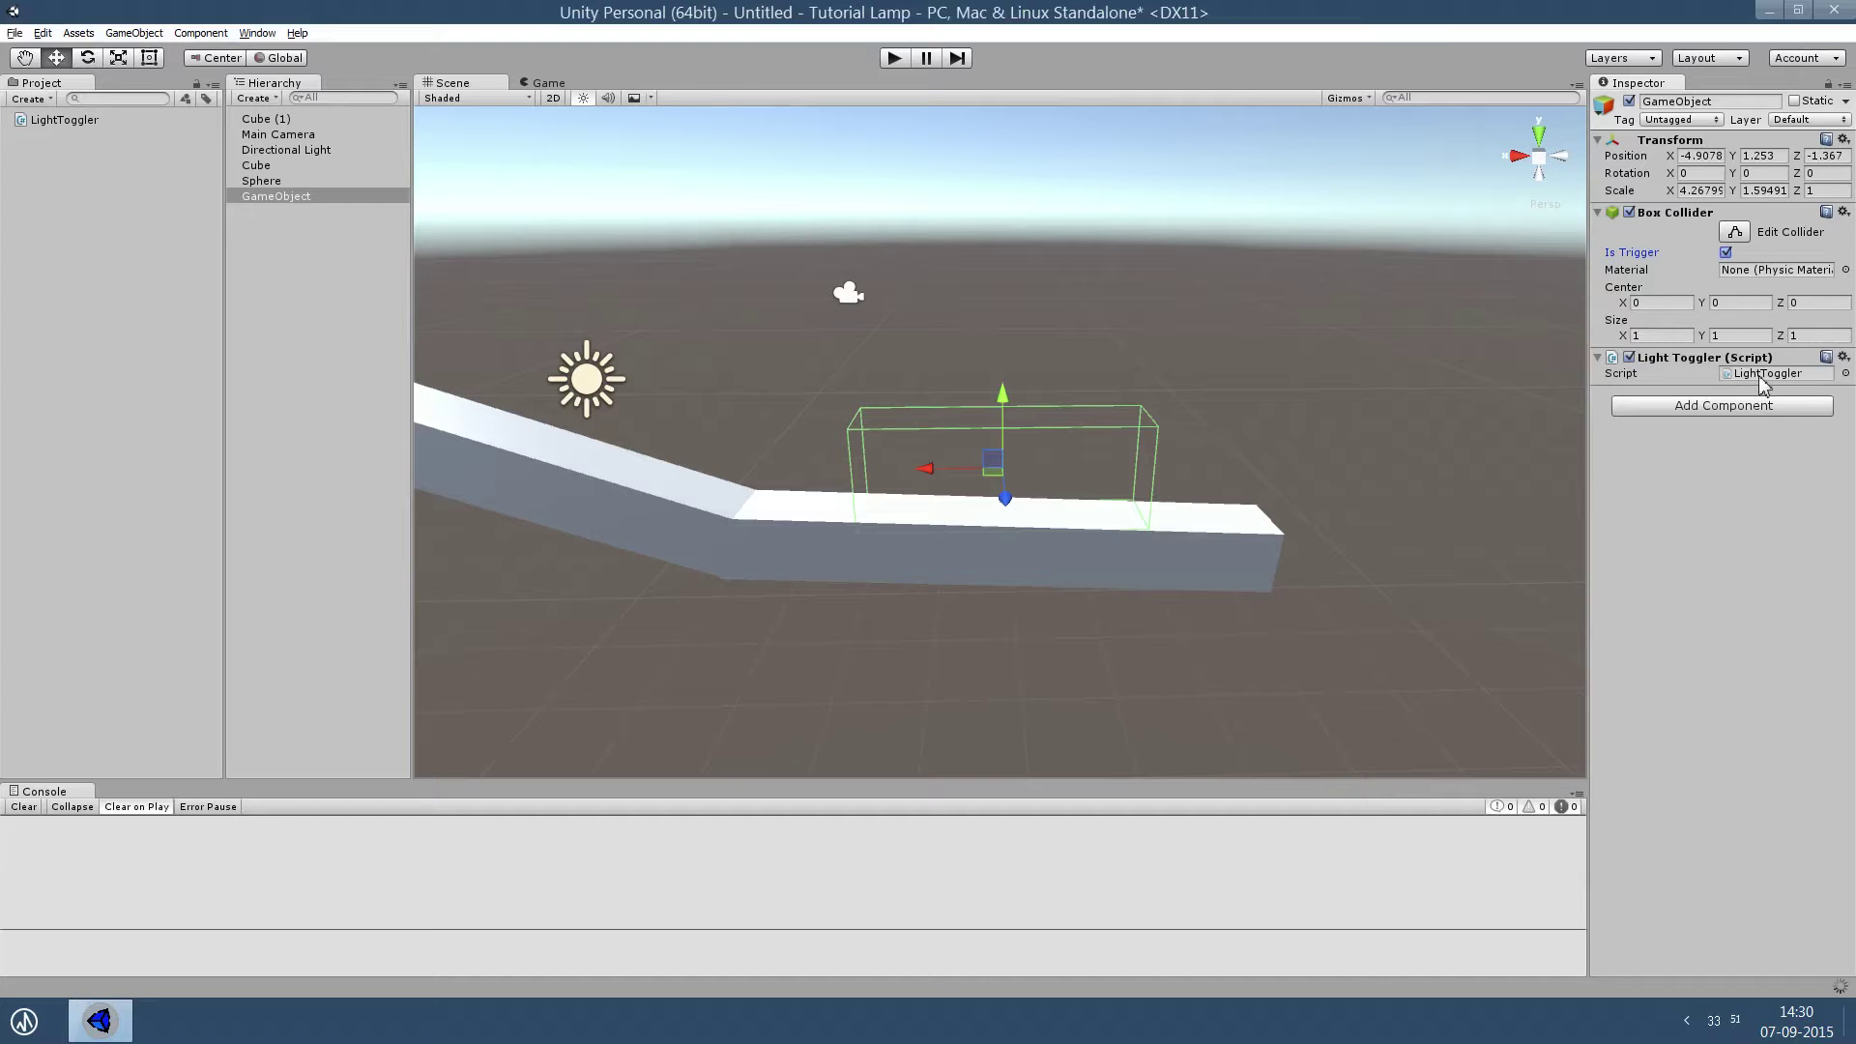
pyautogui.doubleClick(1762, 377)
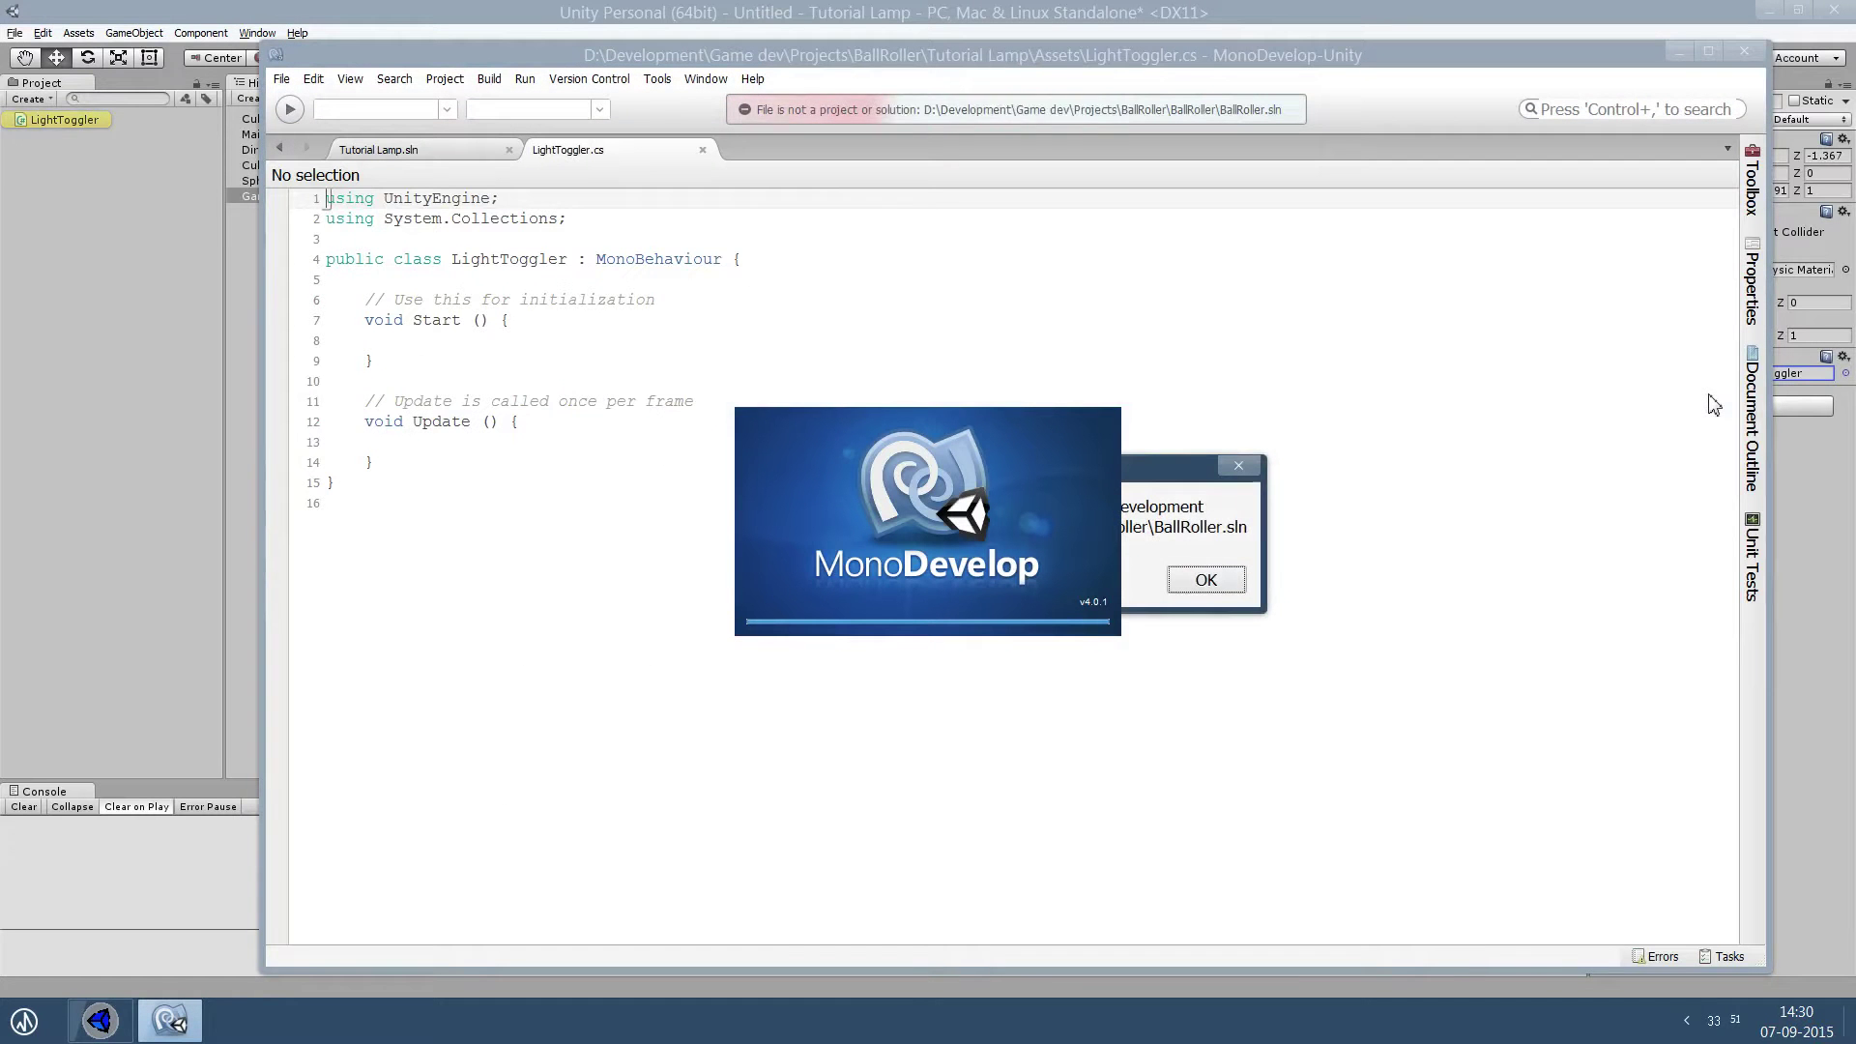
# Replace the default Start and Update methods with OnTriggerEnter and OnTriggerLeave declarations.
pyautogui.click(1206, 580)
pyautogui.moveTo(326, 482); pyautogui.dragTo(365, 300)
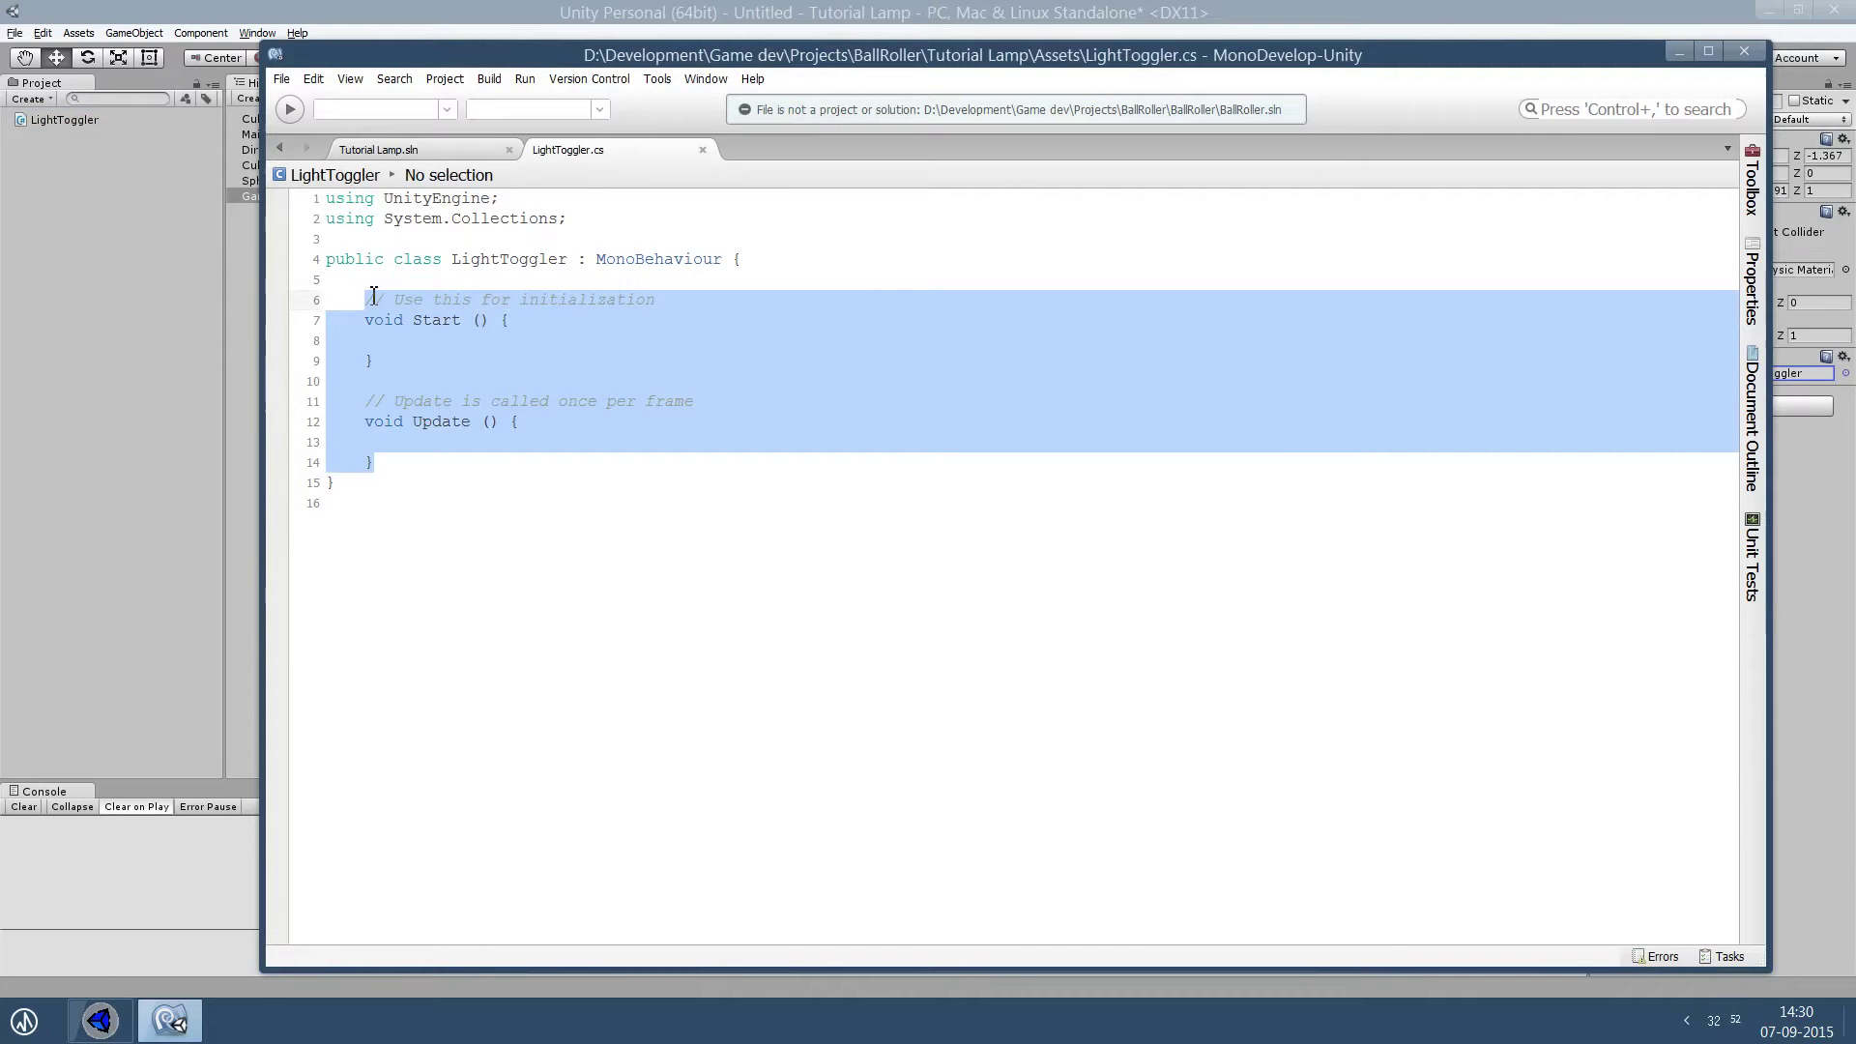
pyautogui.write('void OnT')
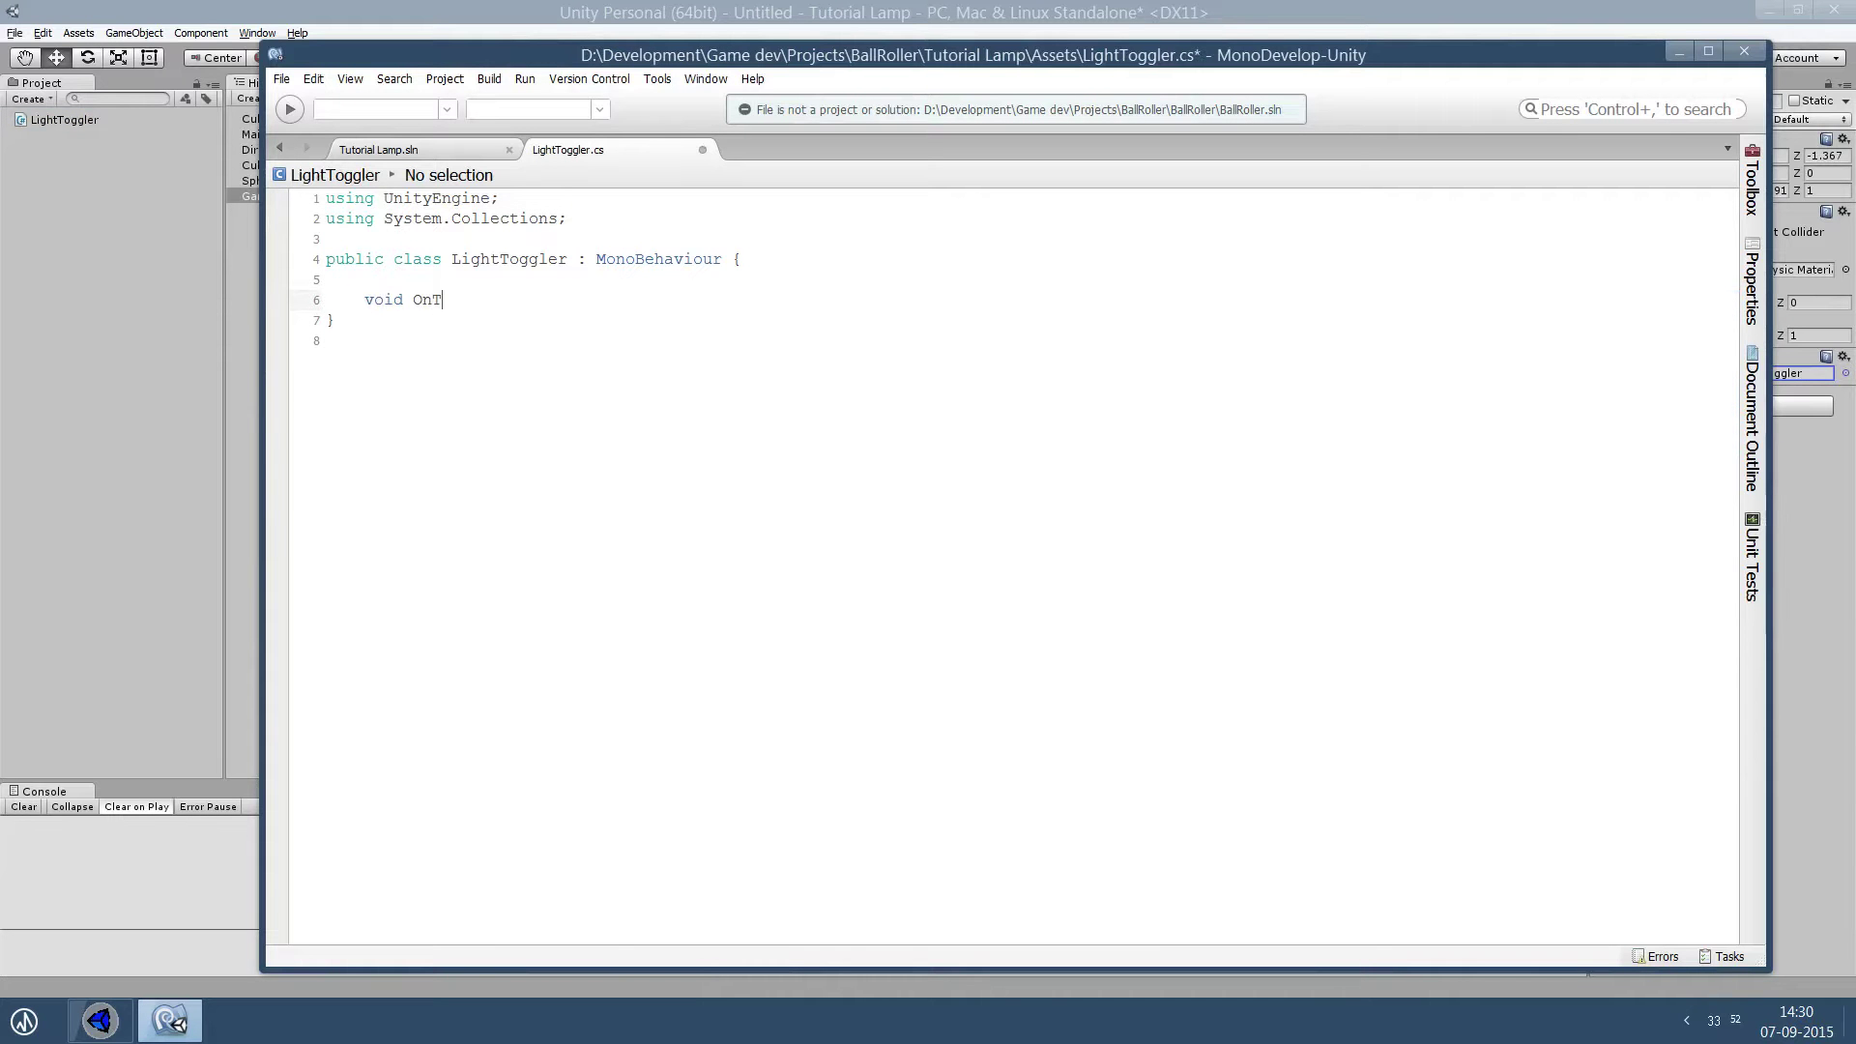
pyautogui.write('riggerEn')
pyautogui.press('Return')
pyautogui.press('Return')
pyautogui.write('void Ont')
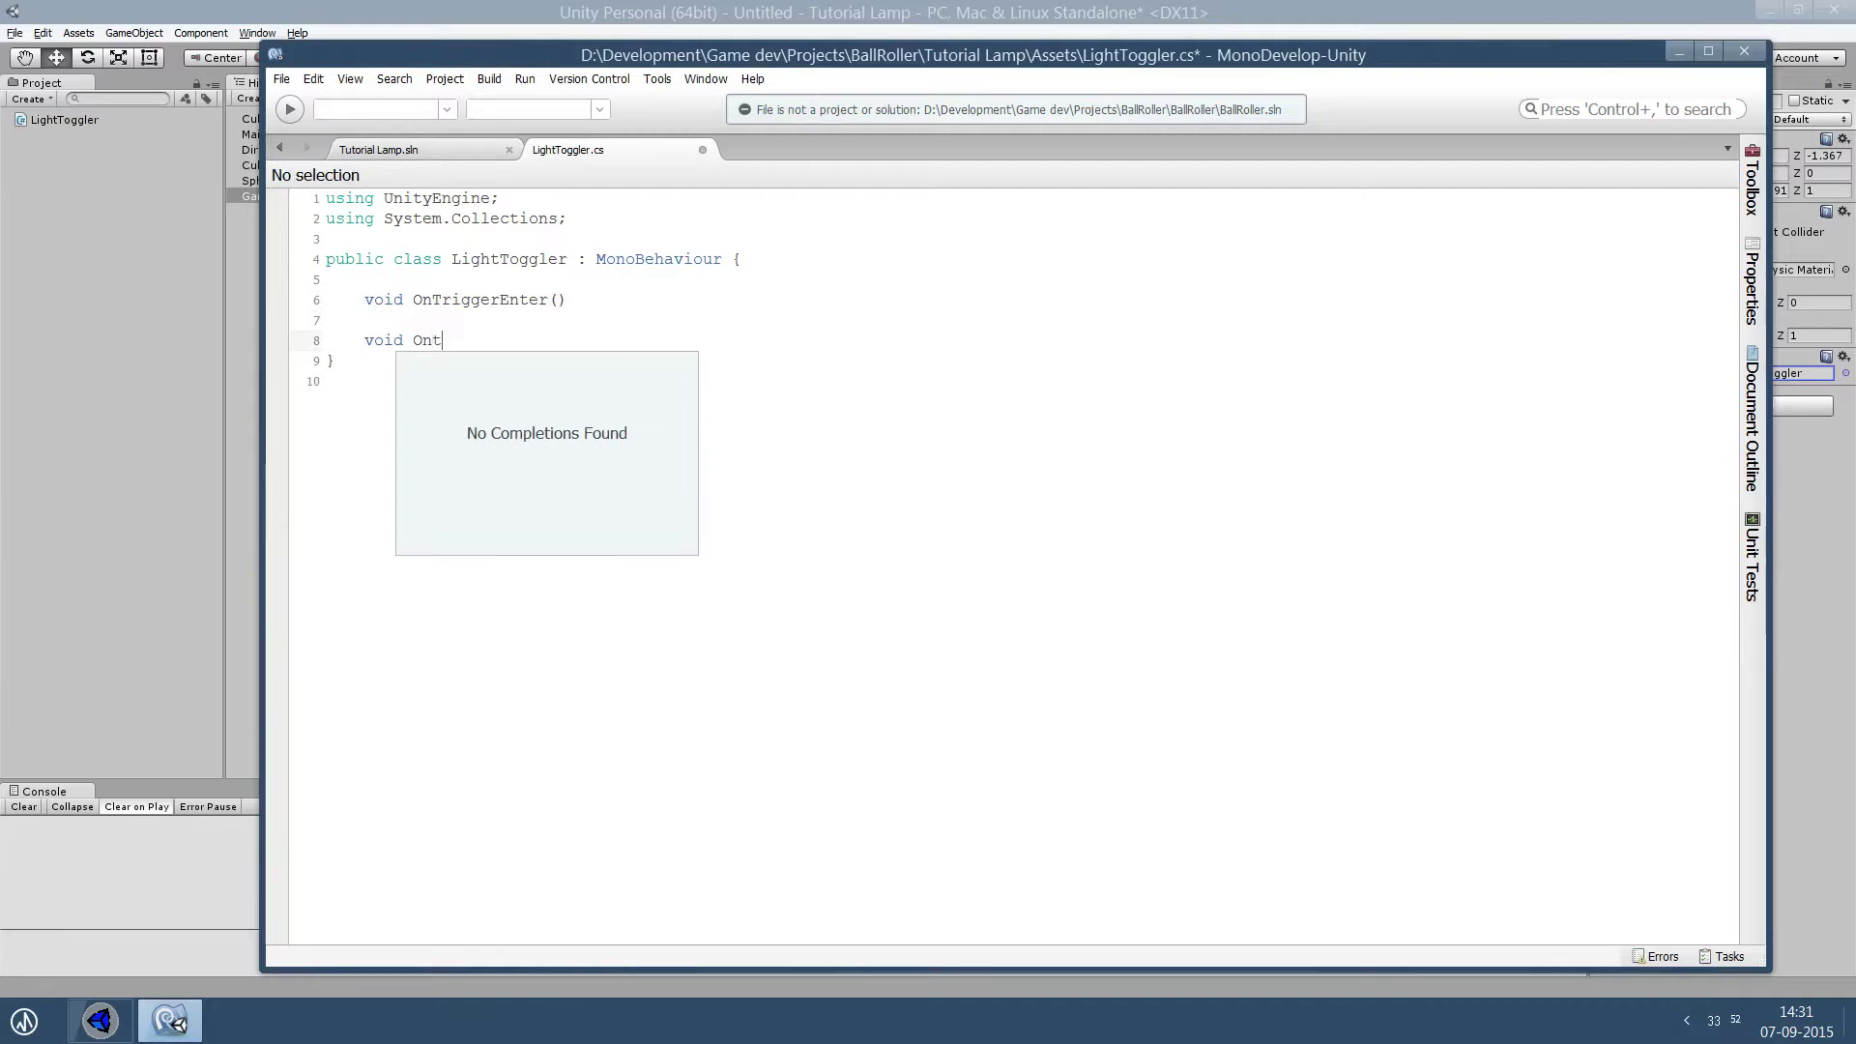
pyautogui.press('BackSpace')
pyautogui.write('TriggerLeave()')
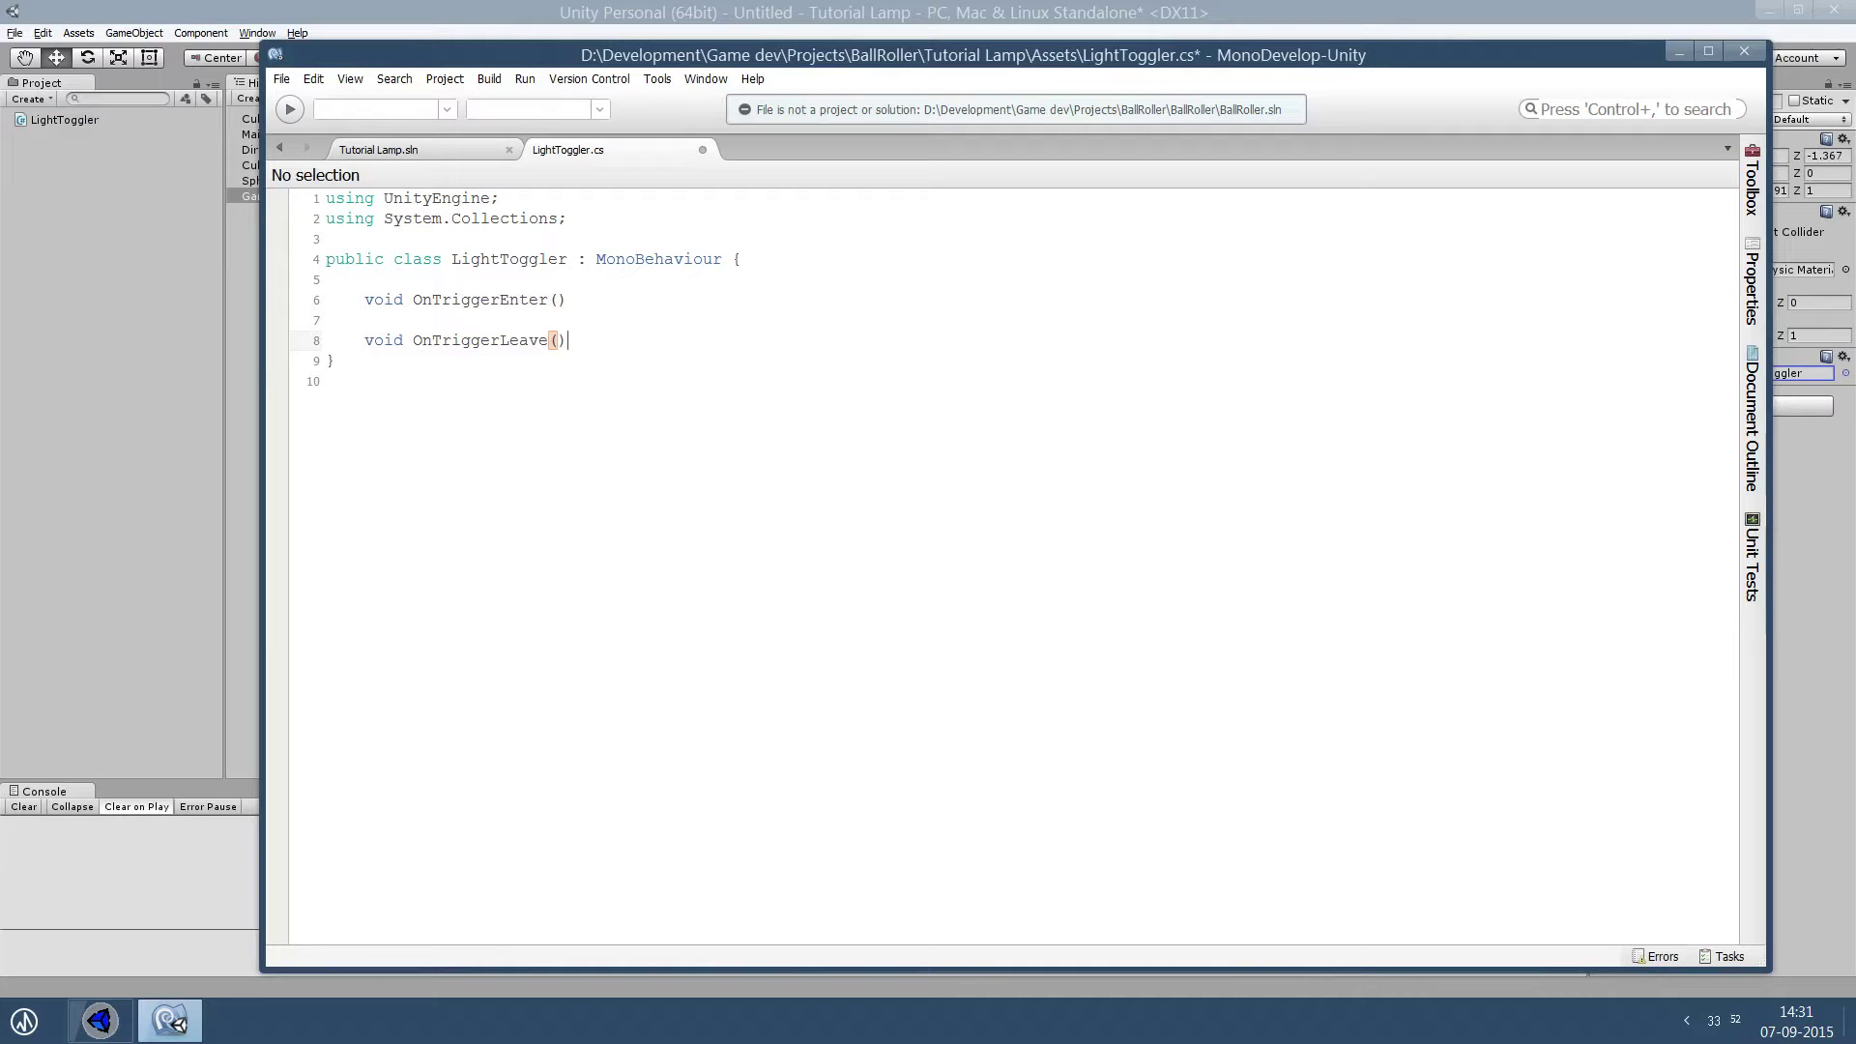
# Give both trigger methods empty braced bodies with // comment markers inside.
pyautogui.press('Up')
pyautogui.press('Up')
pyautogui.write('{')
pyautogui.press('Return')
pyautogui.press('Return')
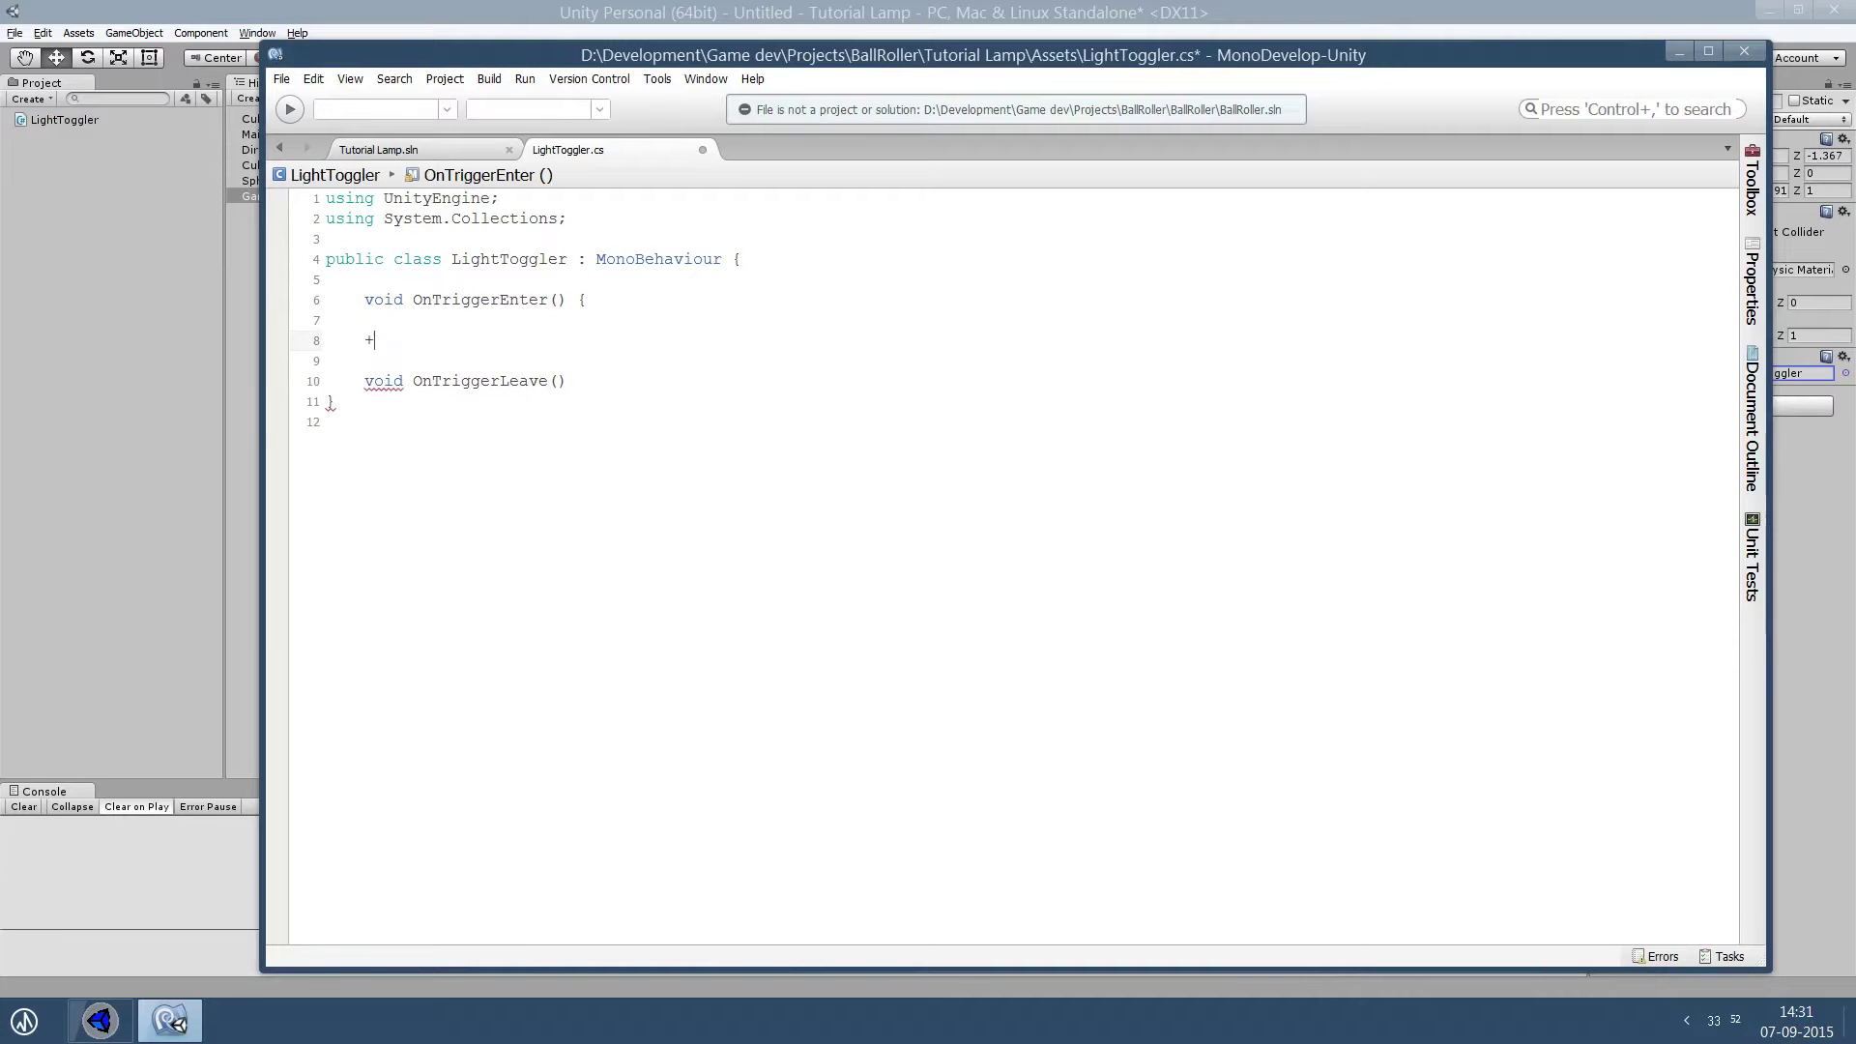
pyautogui.write('}')
pyautogui.press('Down')
pyautogui.press('Down')
pyautogui.press('Down')
pyautogui.press('Down')
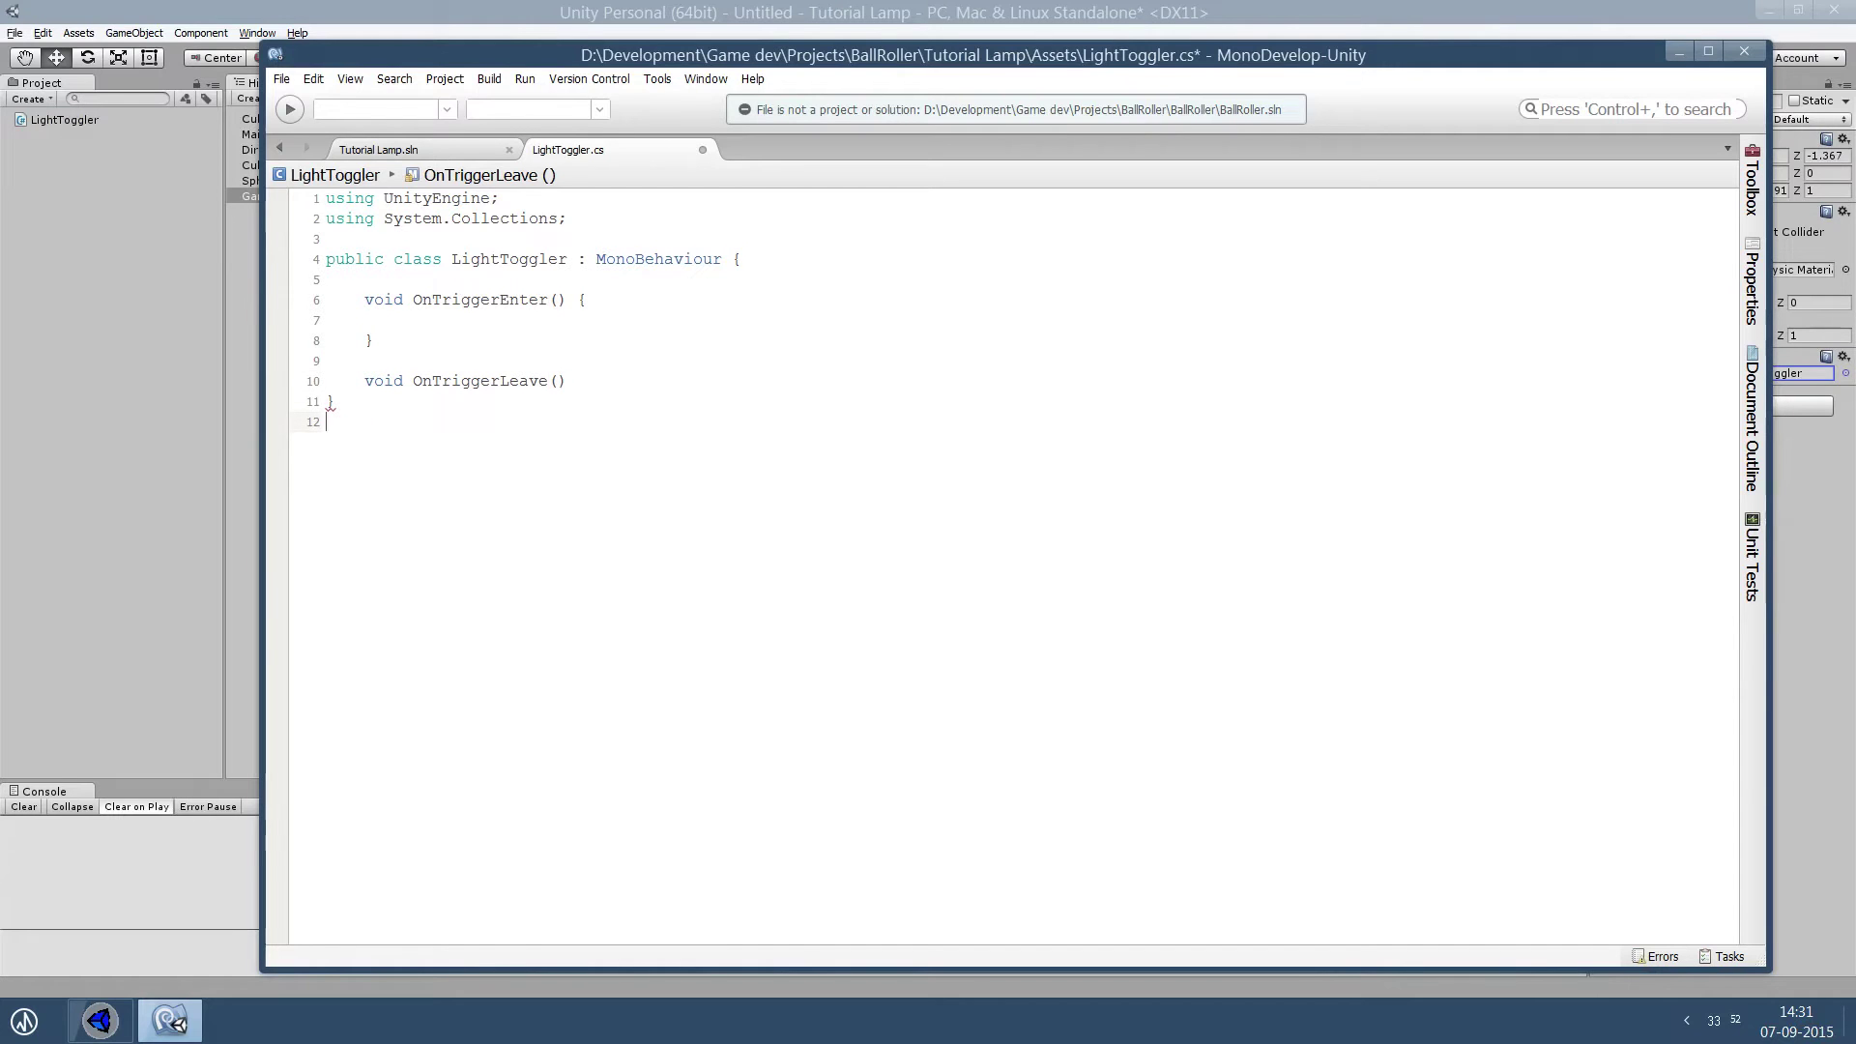
pyautogui.press('Up')
pyautogui.press('Up')
pyautogui.write('{')
pyautogui.press('Return')
pyautogui.press('Return')
pyautogui.write('}')
pyautogui.press('Up')
pyautogui.press('Up')
pyautogui.press('Up')
pyautogui.press('Up')
pyautogui.press('Up')
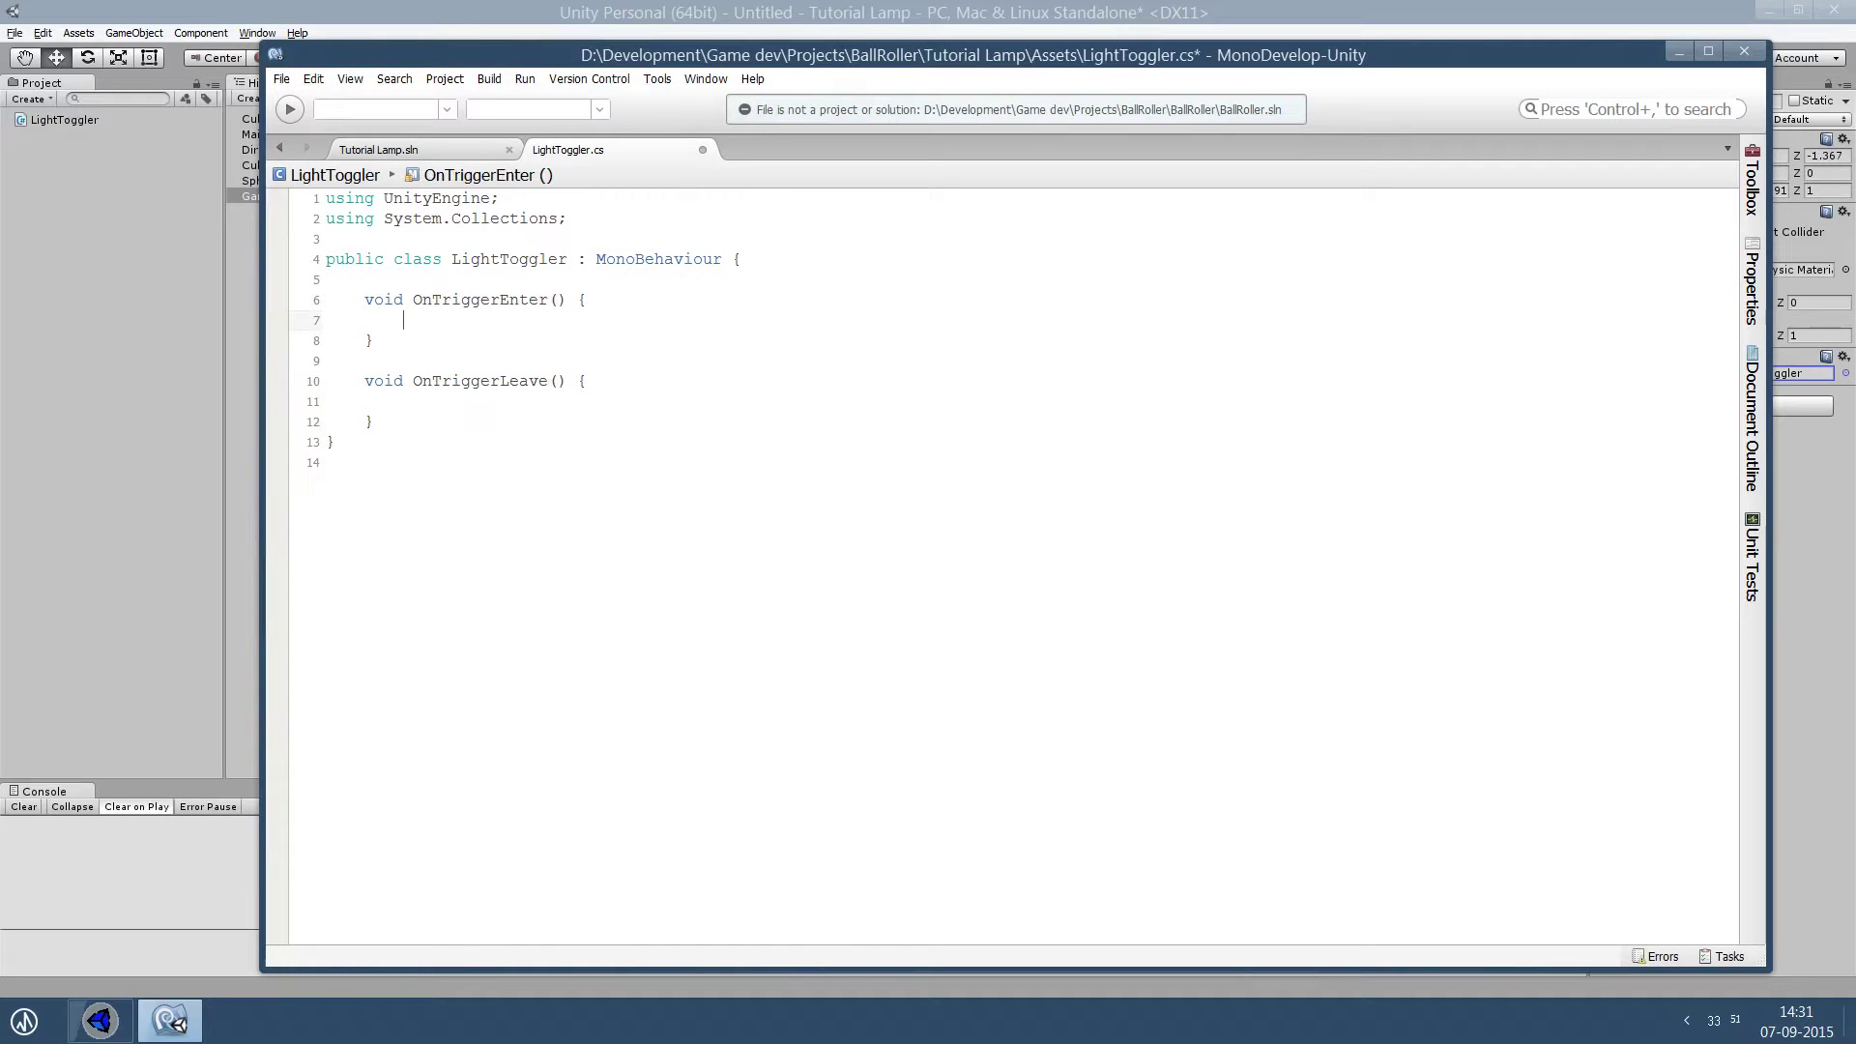
pyautogui.press('Down')
pyautogui.press('Down')
pyautogui.press('Down')
pyautogui.write('//')
# Check the comment lines and insert blank lines above OnTriggerEnter for a field.
pyautogui.press('Up')
pyautogui.press('Up')
pyautogui.press('Up')
pyautogui.moveTo(403, 402); pyautogui.dragTo(421, 404)
pyautogui.moveTo(404, 320); pyautogui.dragTo(417, 323)
pyautogui.click(405, 401)
pyautogui.click(432, 300)
pyautogui.click(435, 404)
pyautogui.press('Up')
pyautogui.press('Up')
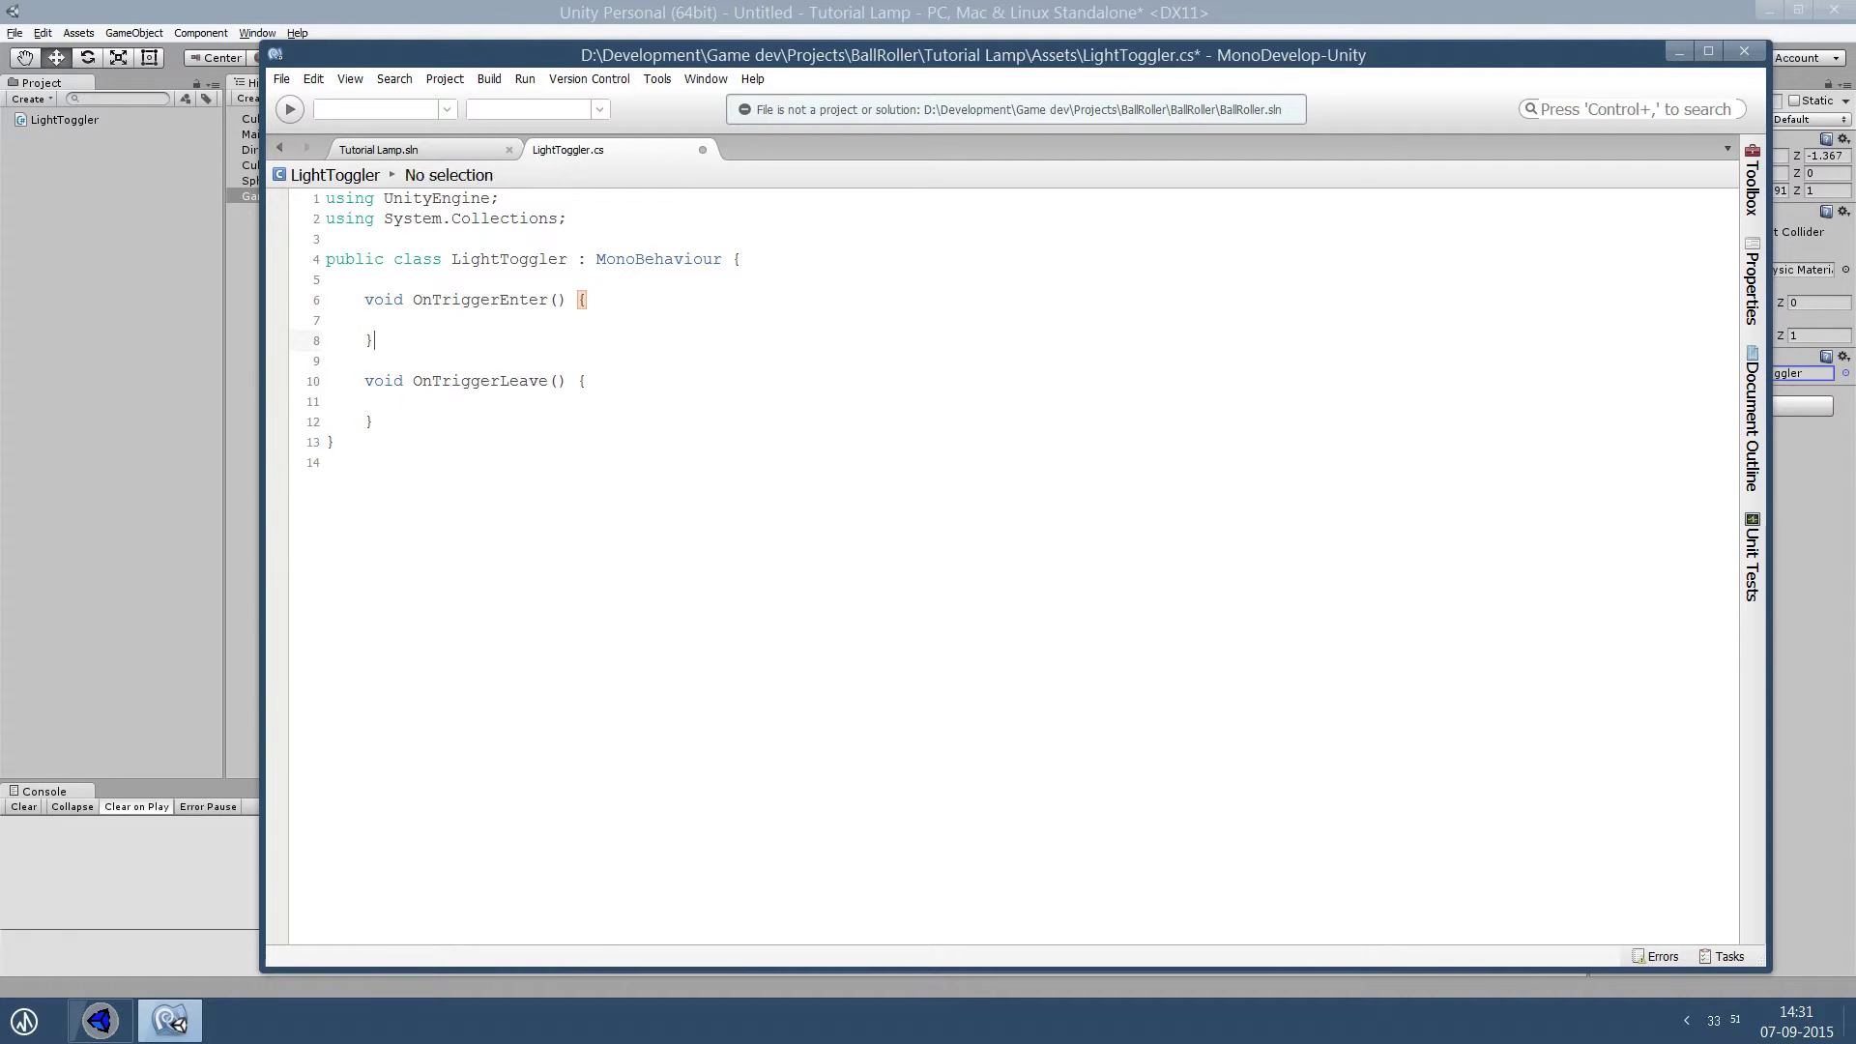
pyautogui.press('Up')
pyautogui.press('Up')
pyautogui.press('Up')
pyautogui.press('Return')
pyautogui.press('Return')
pyautogui.press('Up')
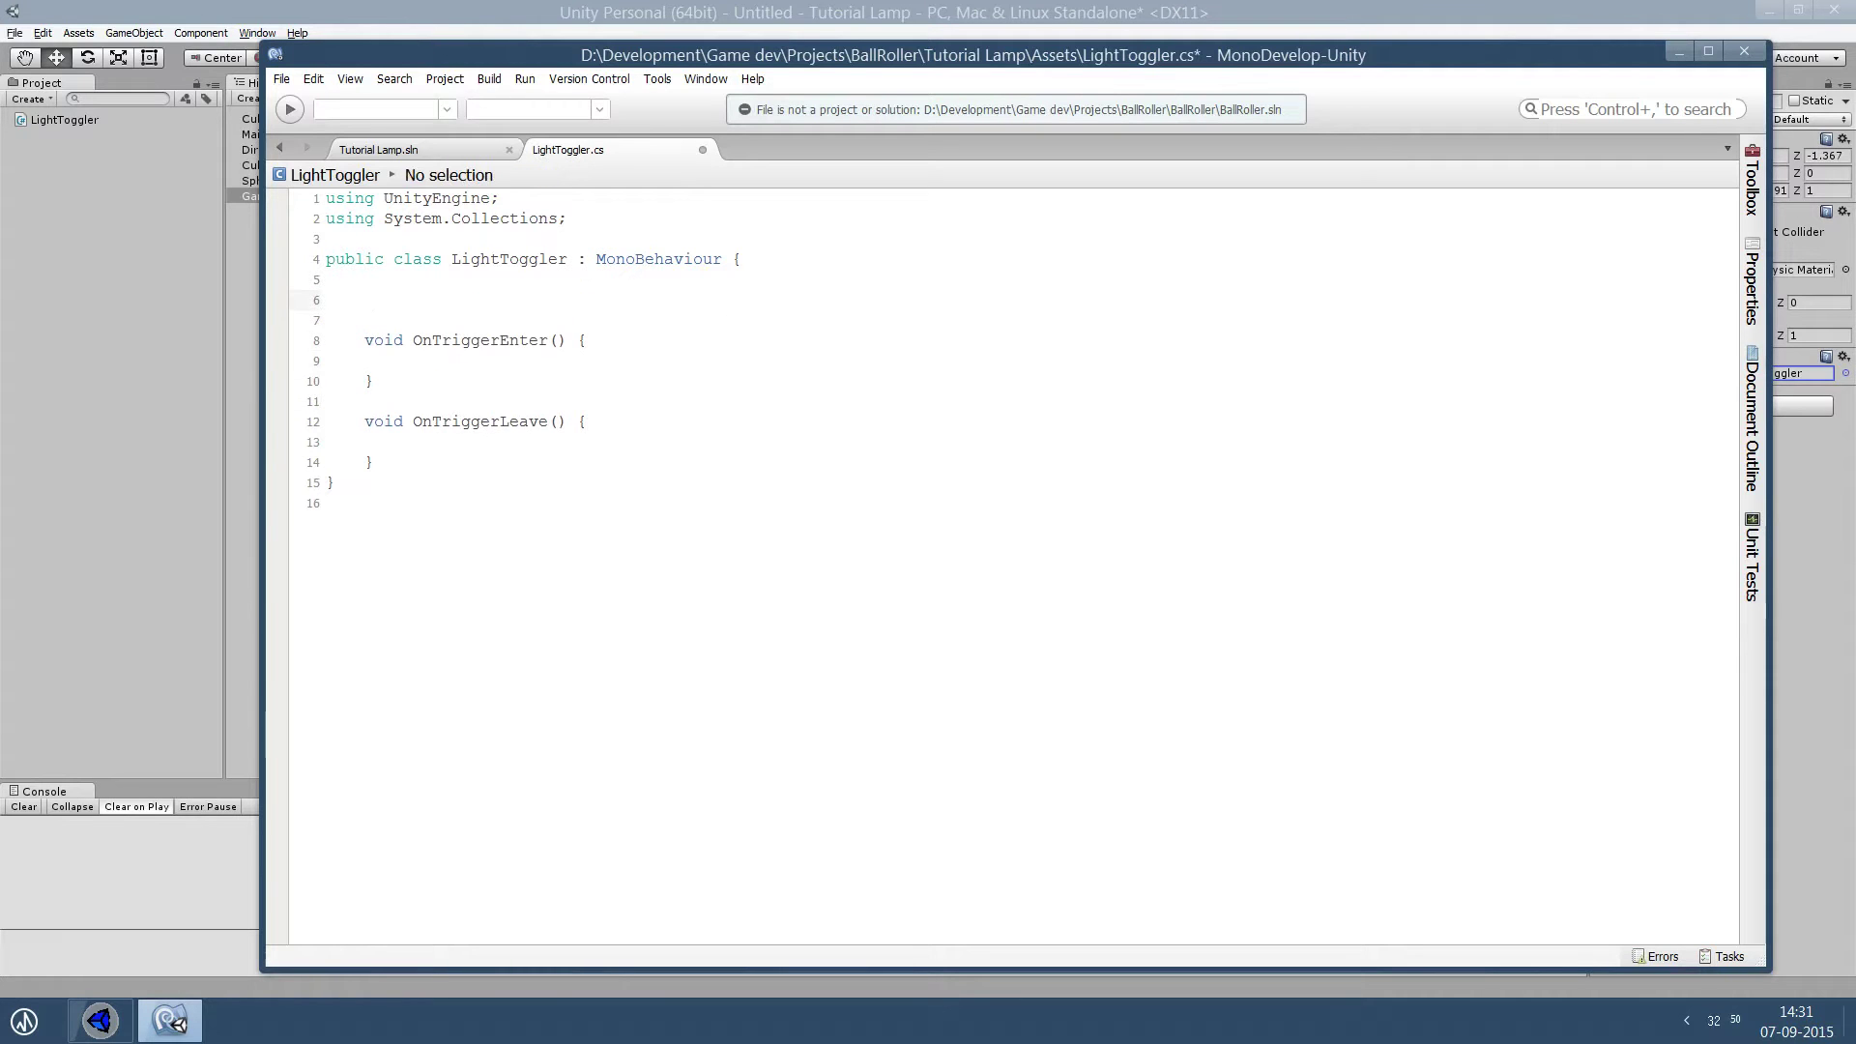
# Declare a 'public Light light;' field above the trigger methods.
pyautogui.write('public L')
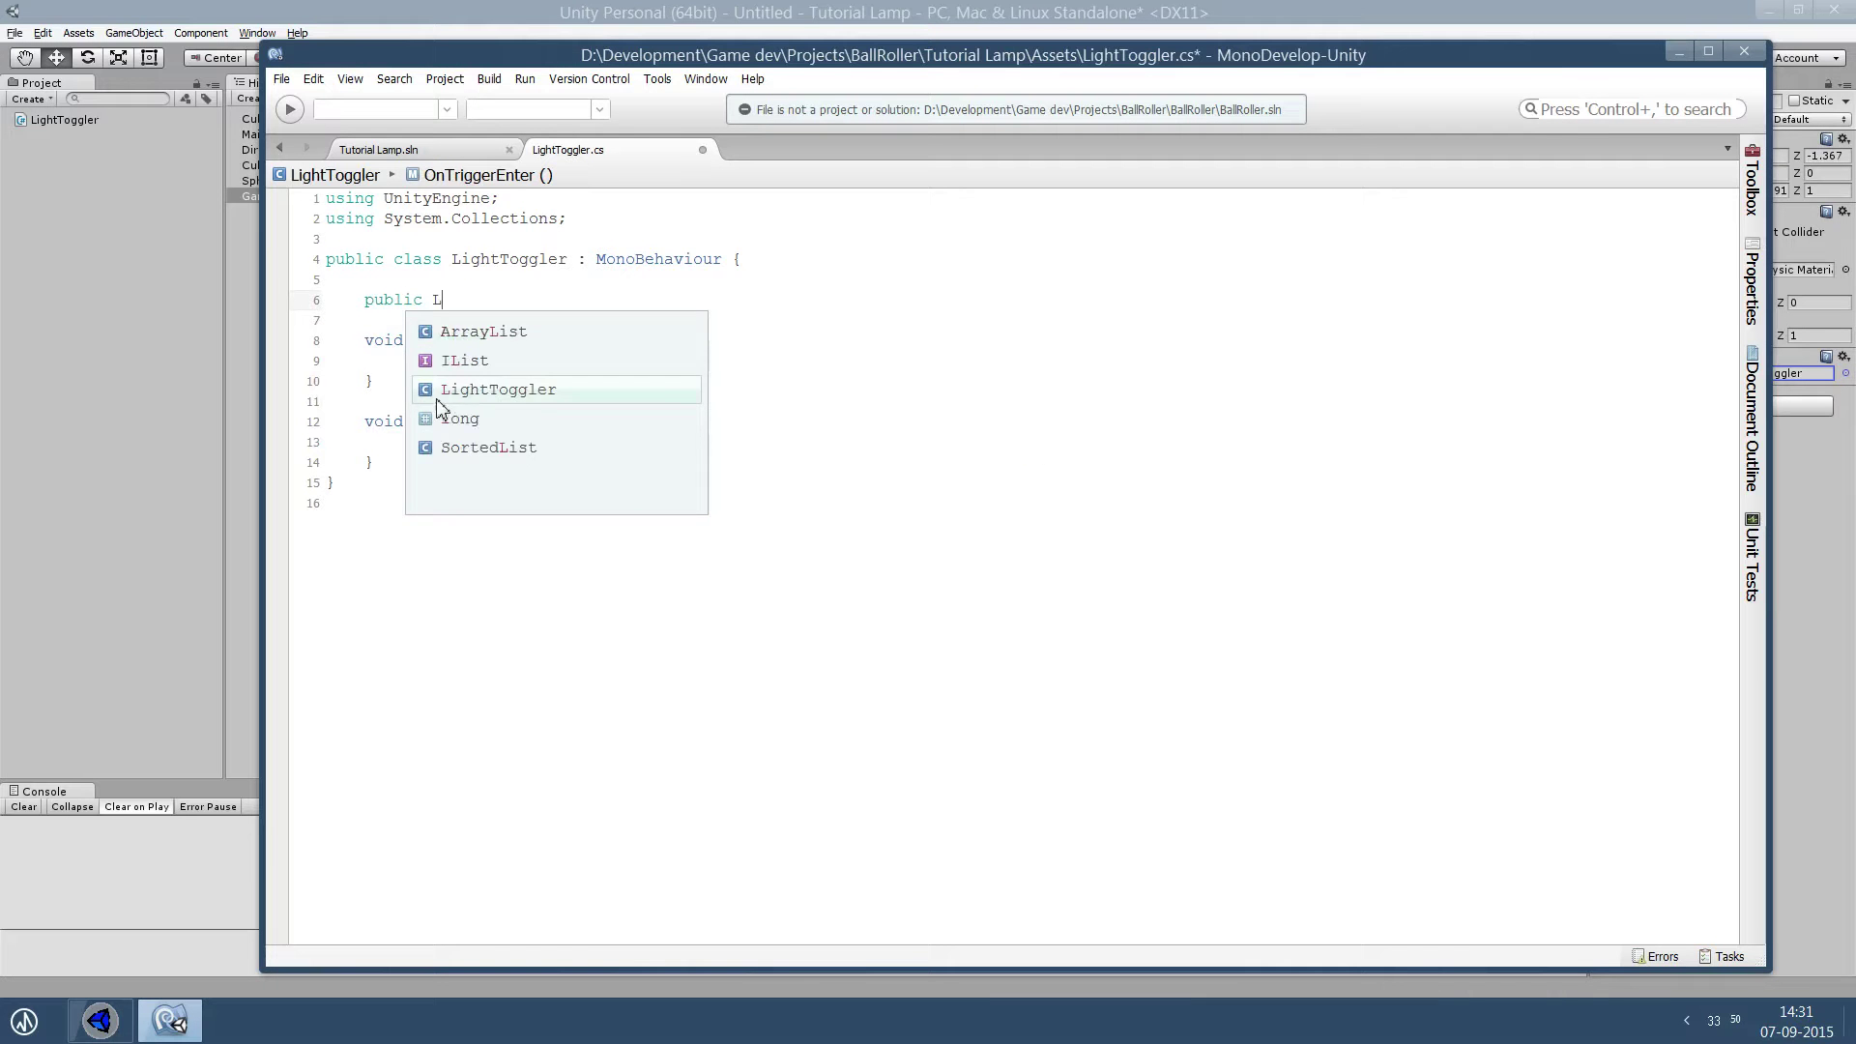
pyautogui.write('ight')
pyautogui.press('BackSpace')
pyautogui.press('BackSpace')
pyautogui.press('BackSpace')
pyautogui.press('BackSpace')
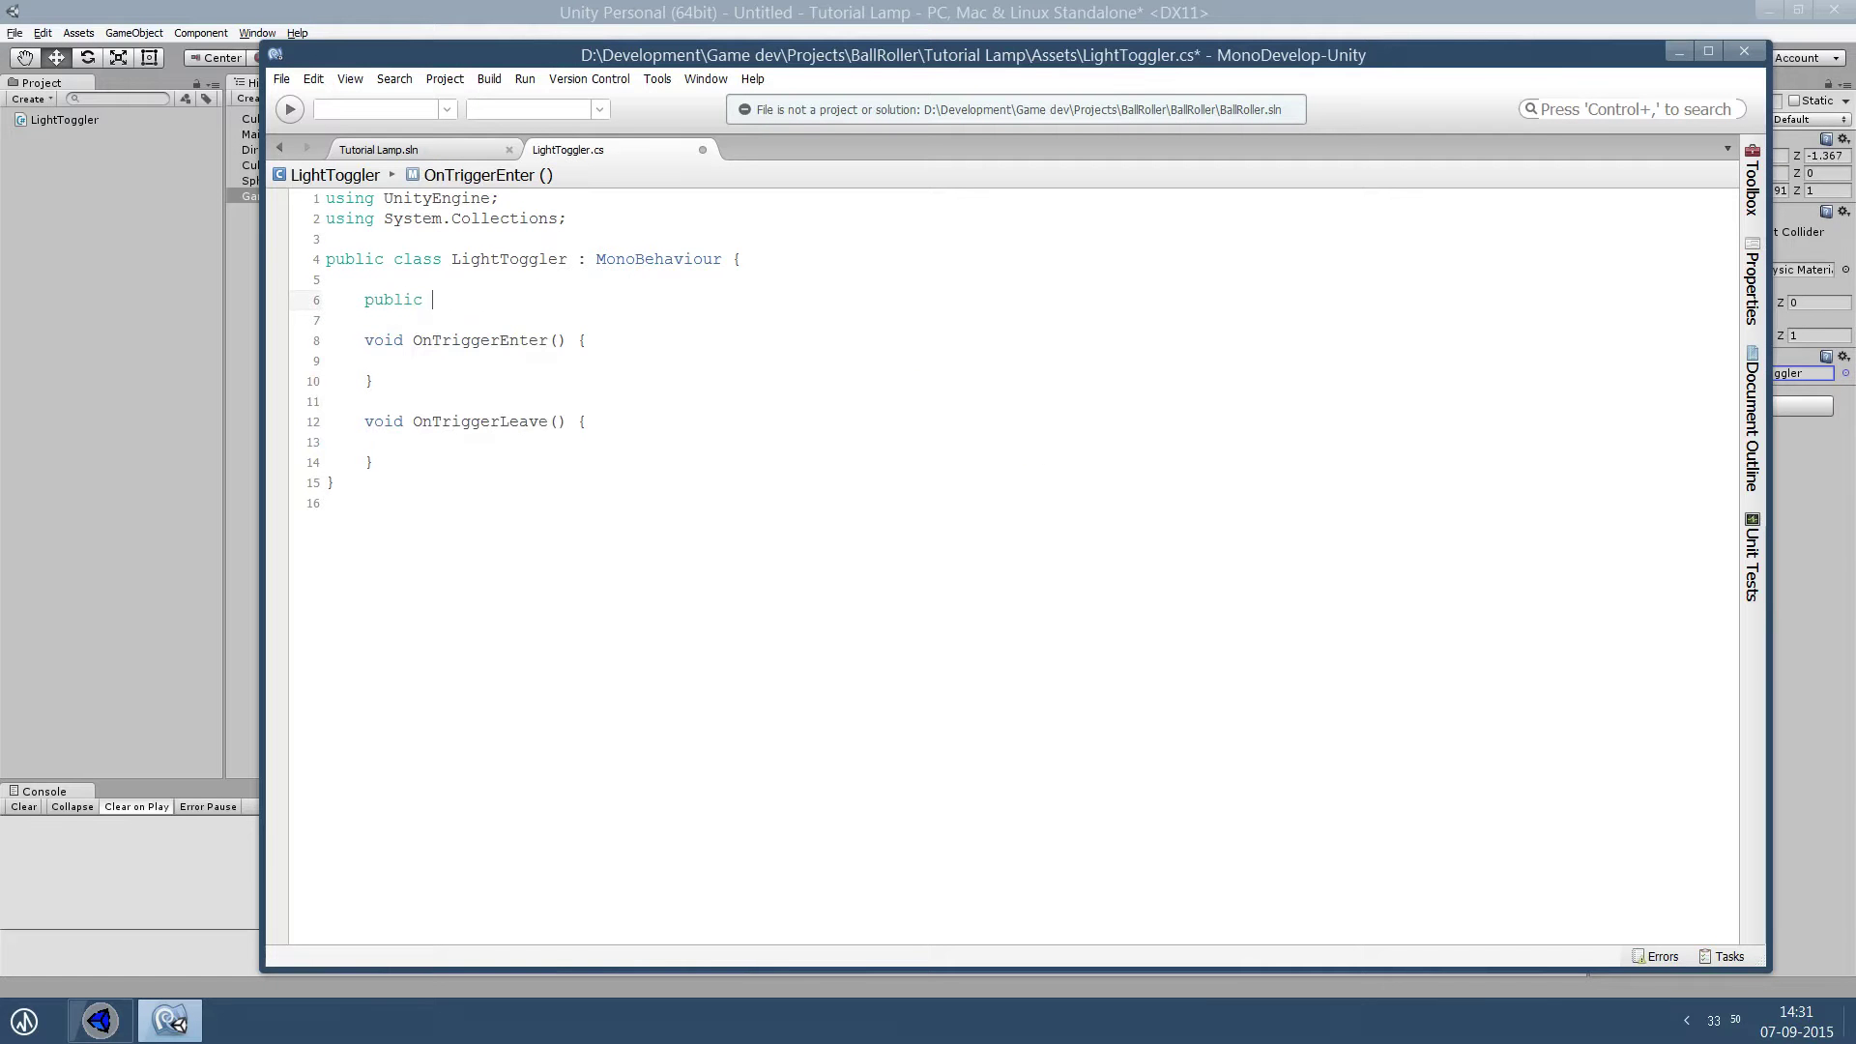
pyautogui.write('Ligh')
pyautogui.press('space')
pyautogui.press('BackSpace')
pyautogui.press('BackSpace')
pyautogui.press('BackSpace')
pyautogui.press('BackSpace')
pyautogui.write('ligh')
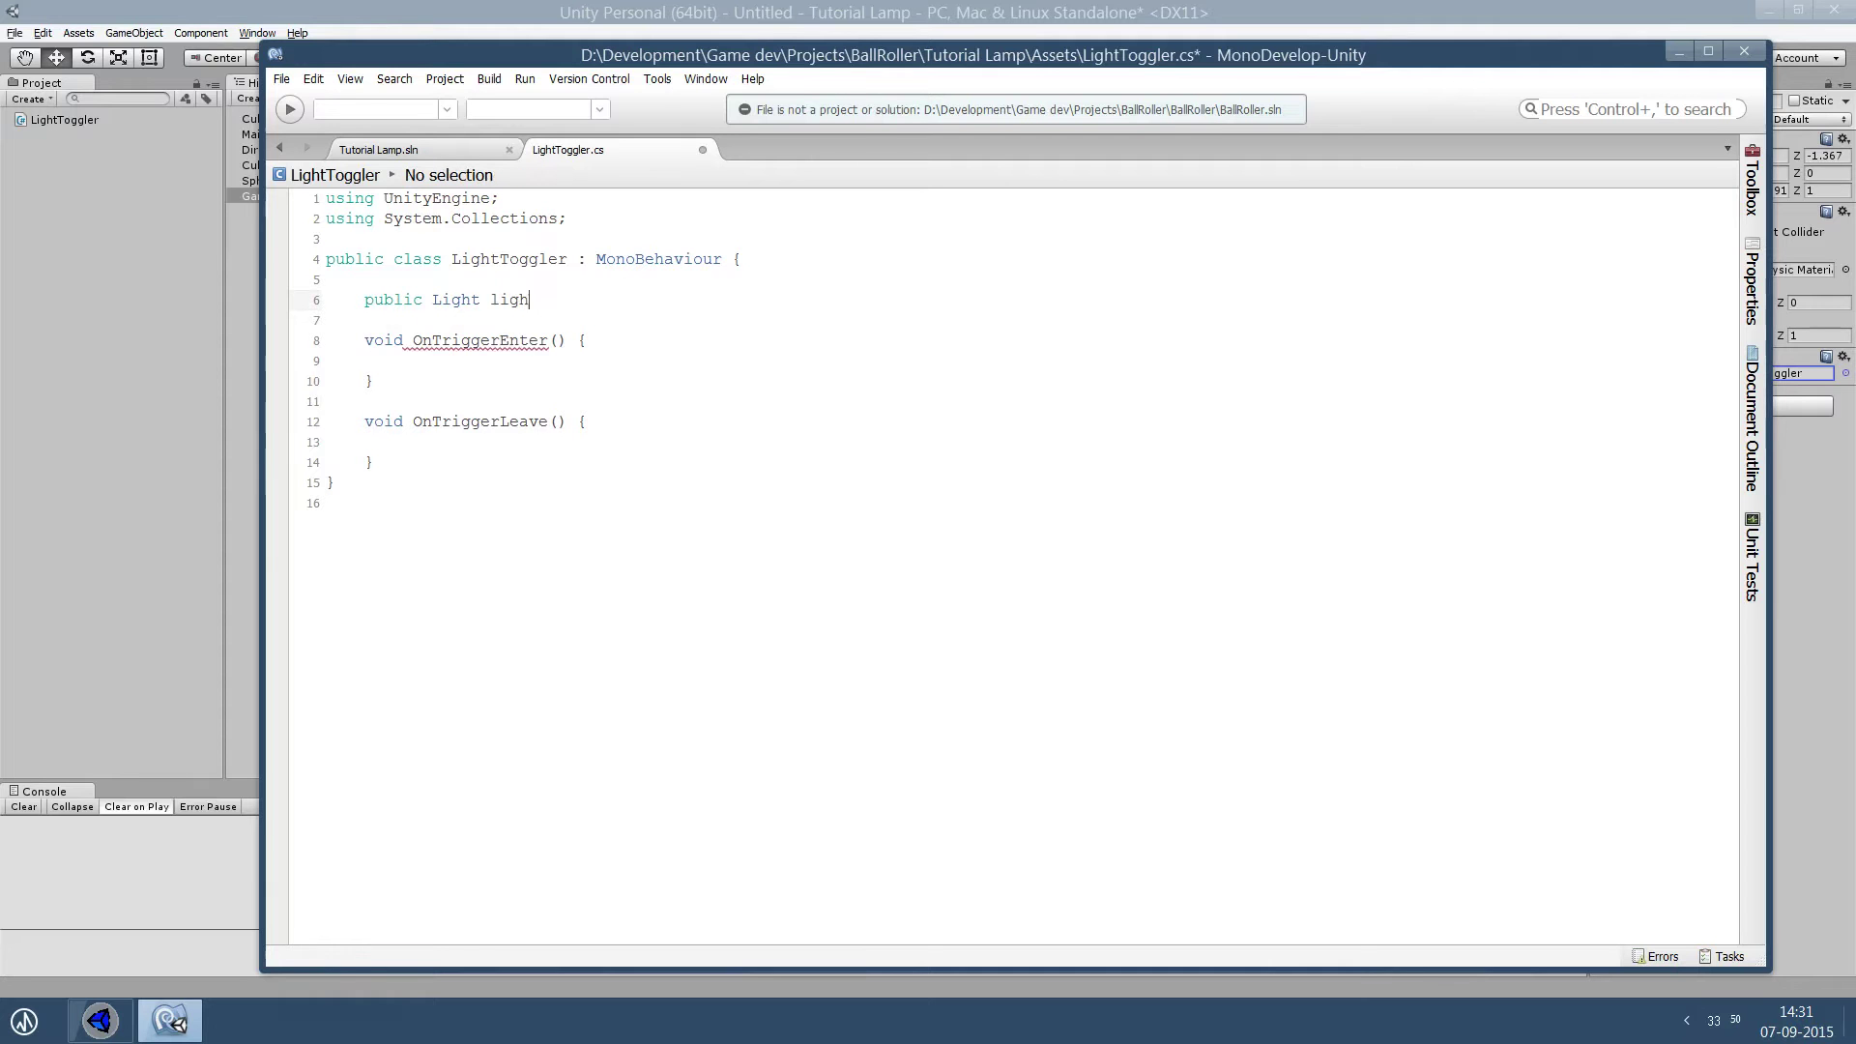
pyautogui.write('t;')
pyautogui.press('Down')
pyautogui.press('Down')
pyautogui.press('Down')
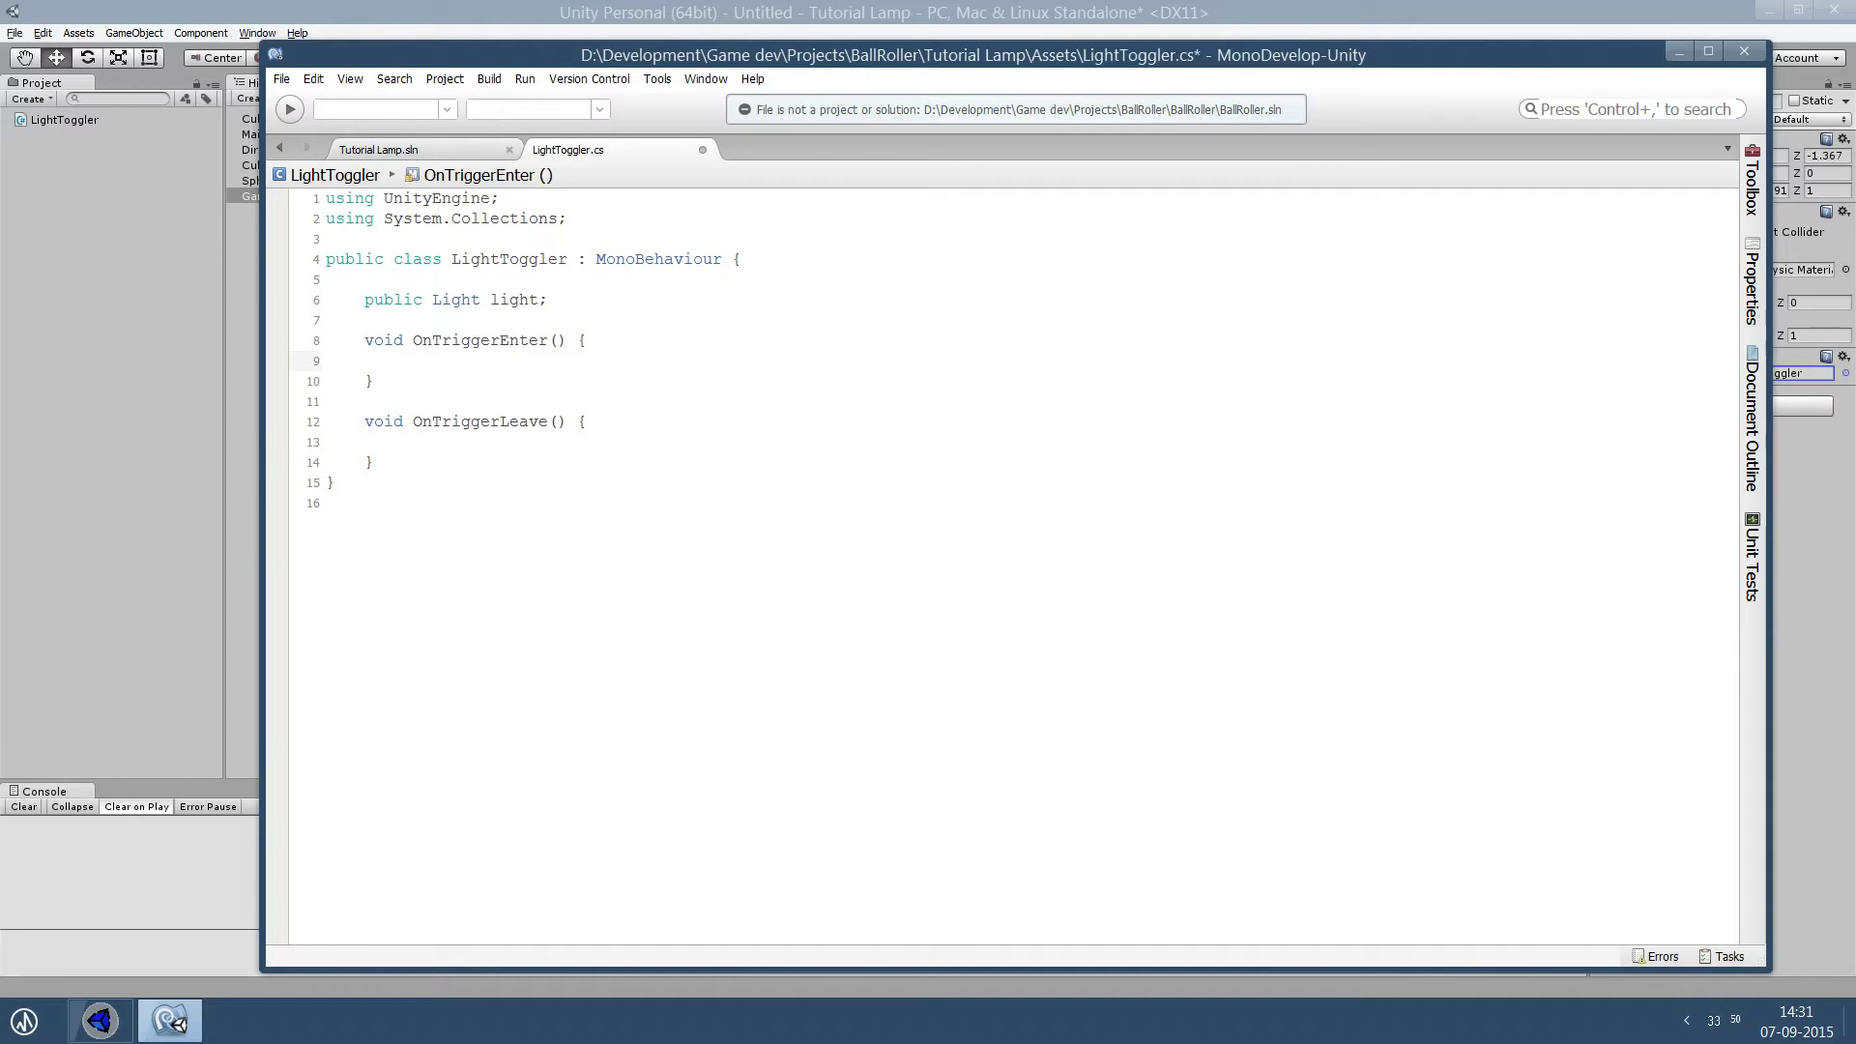
# Set light.enabled = false in OnTriggerEnter and true in OnTriggerLeave, then save.
pyautogui.write('light')
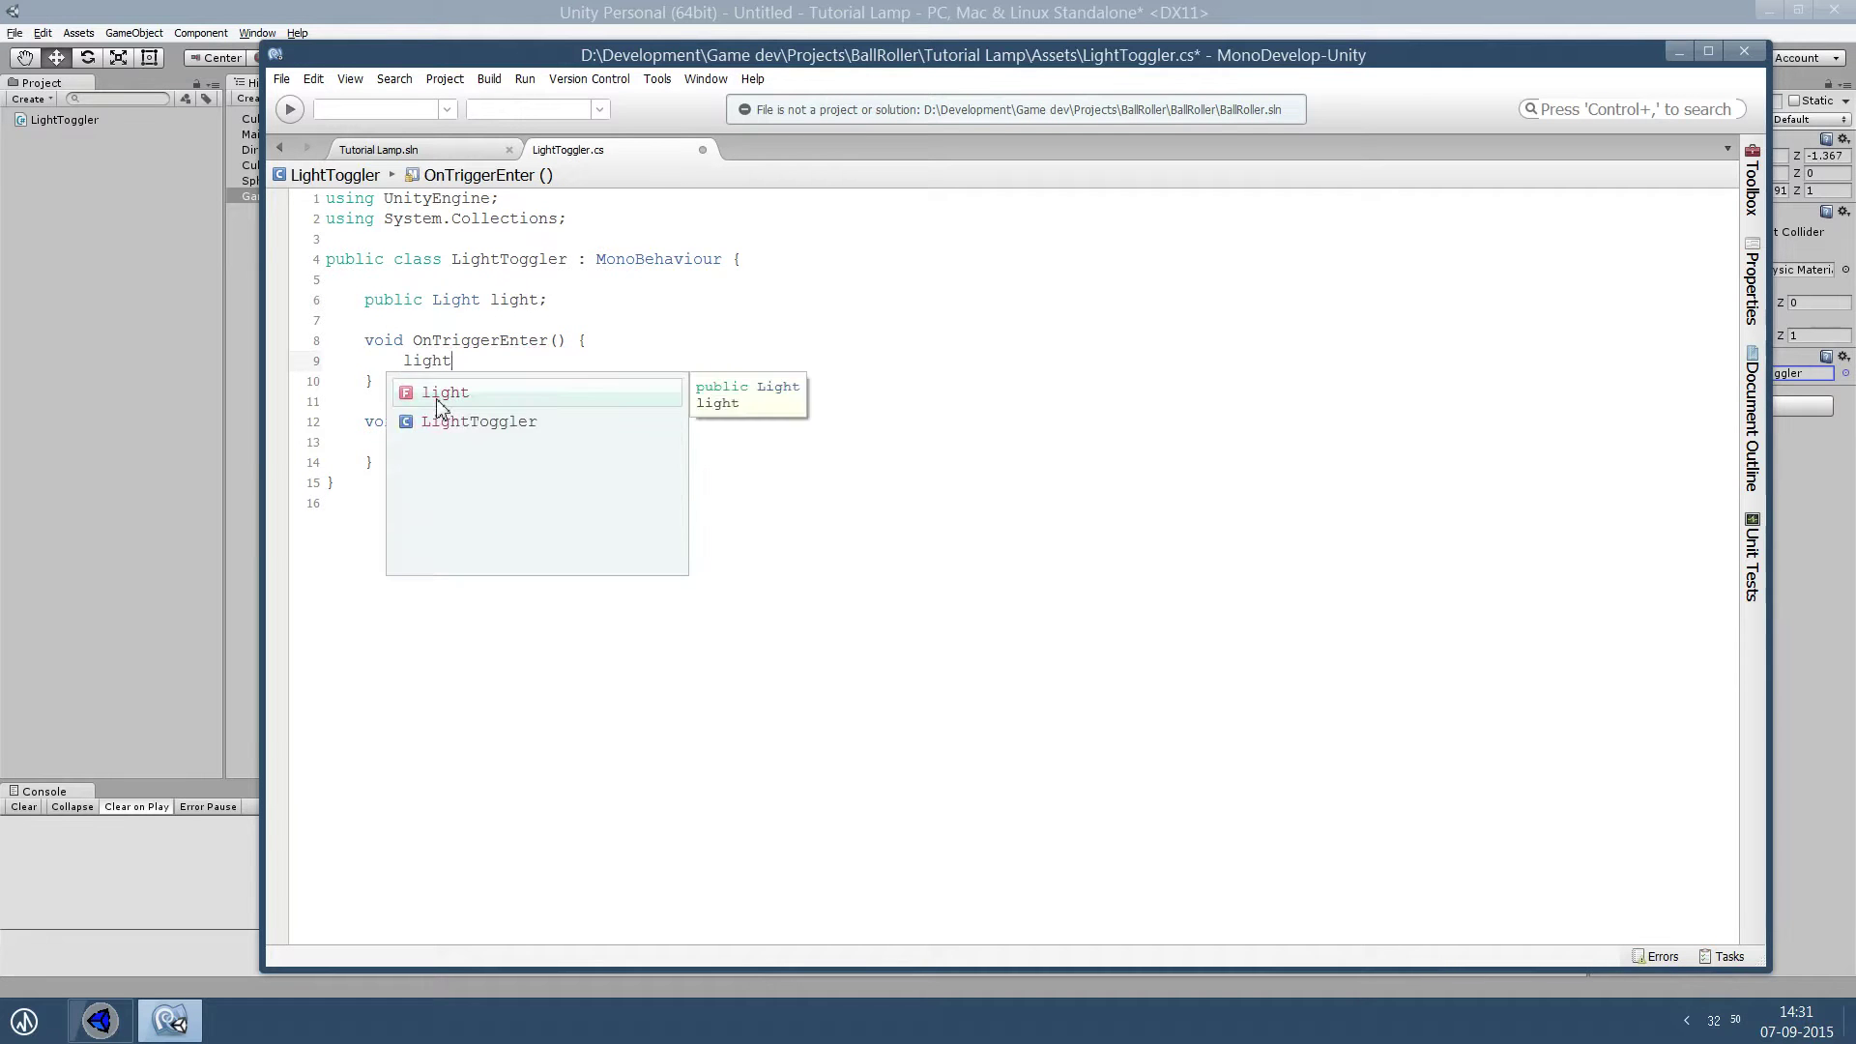
pyautogui.write('.re')
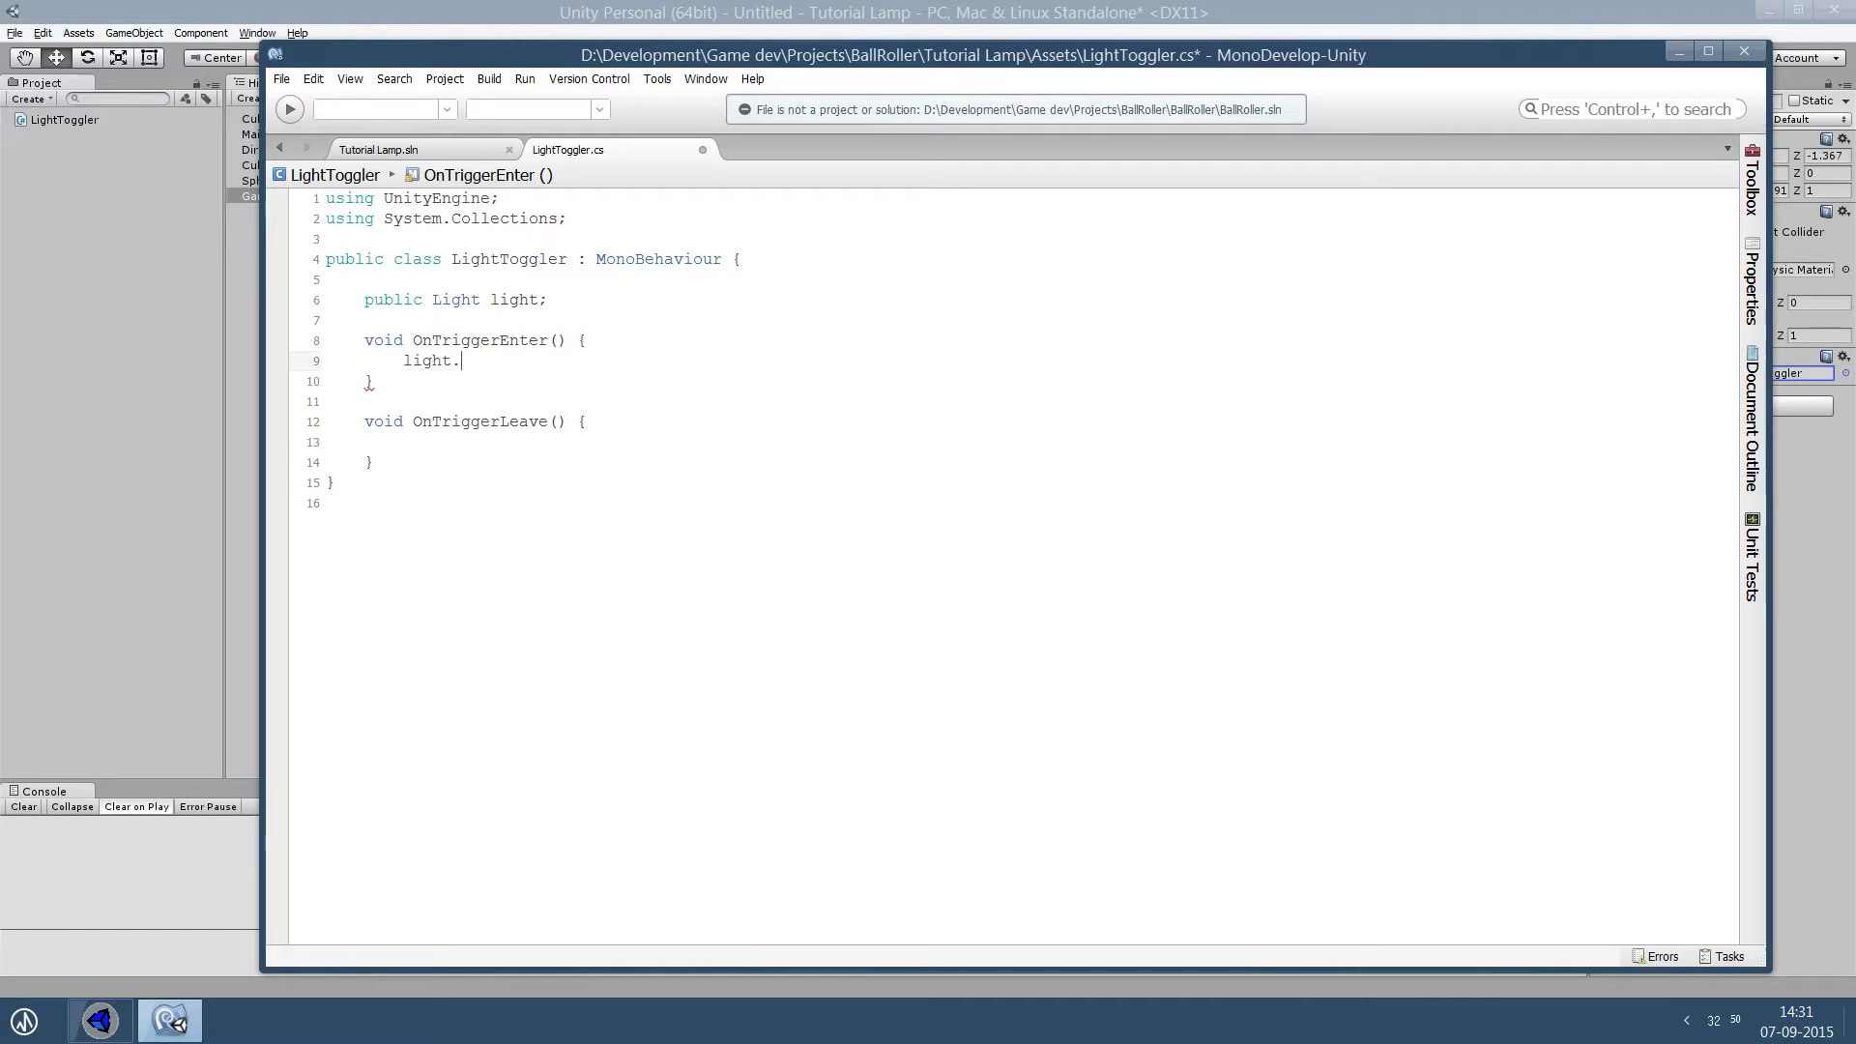
pyautogui.write('nabled = f')
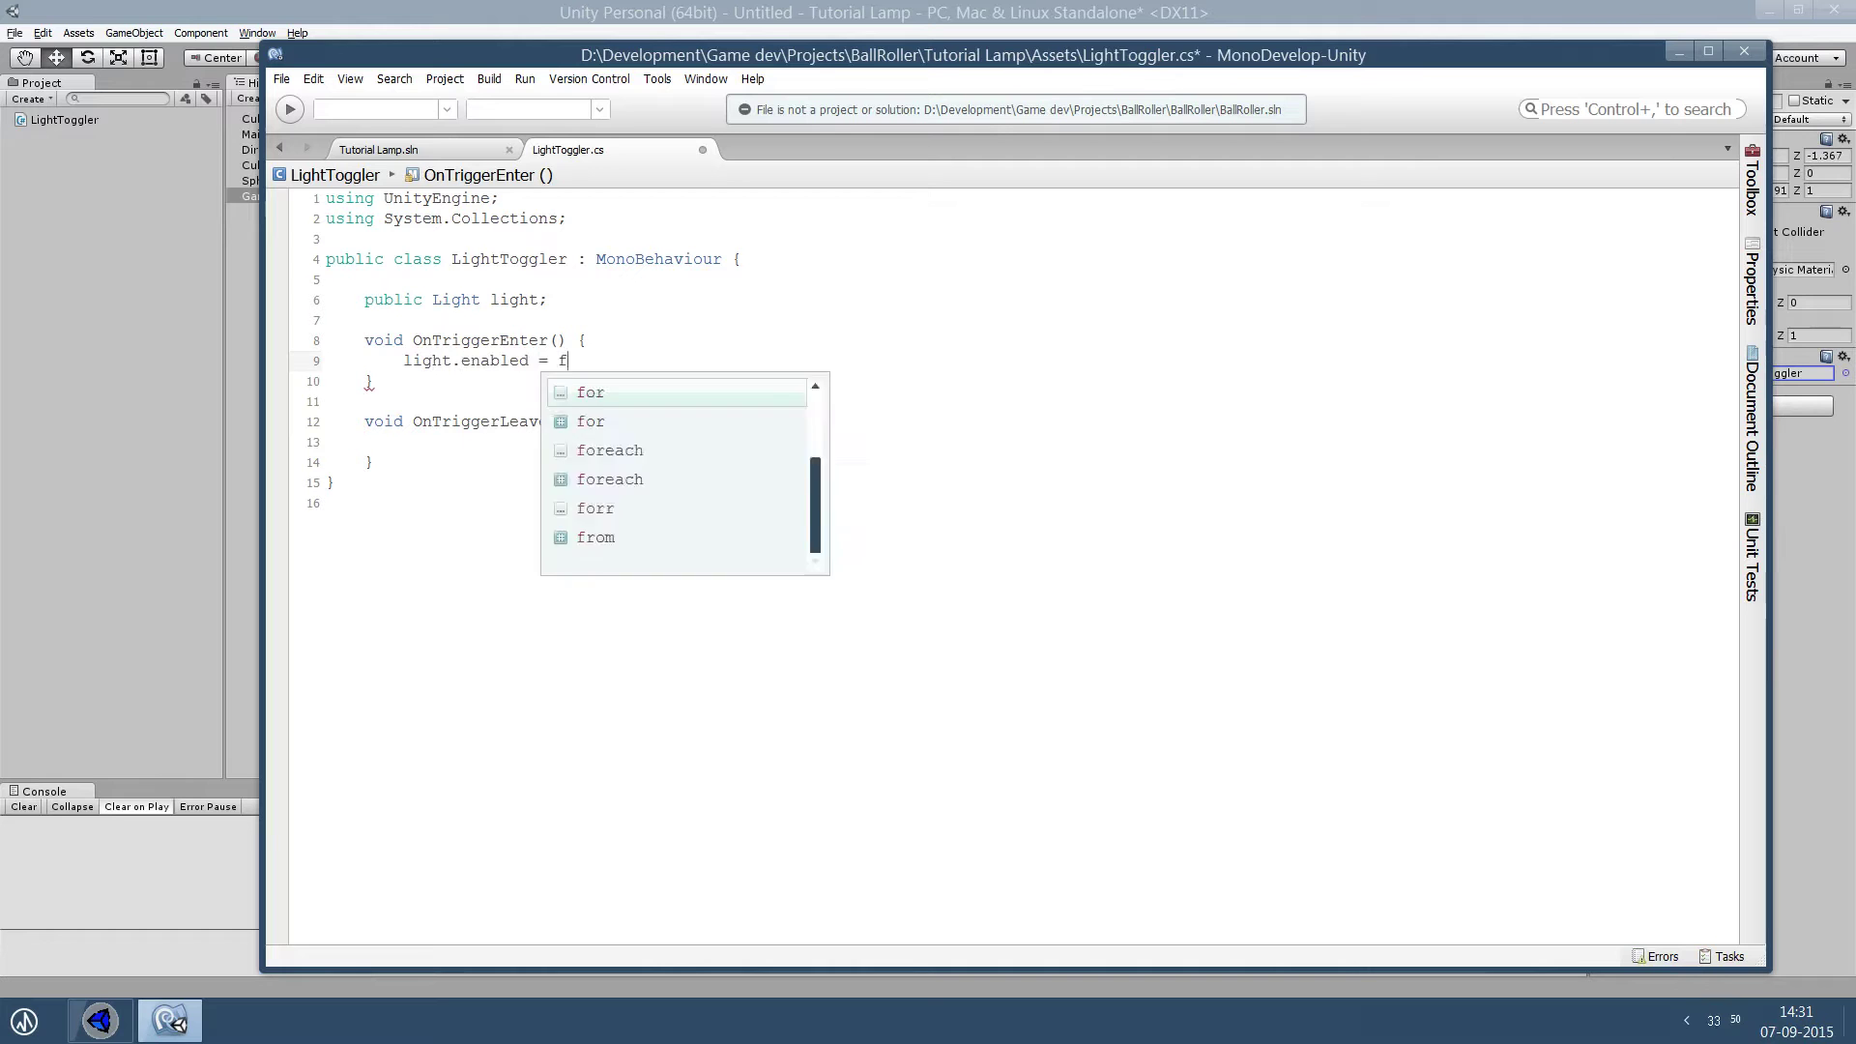
pyautogui.write('alse;')
pyautogui.press('Down')
pyautogui.press('Down')
pyautogui.press('Down')
pyautogui.press('Down')
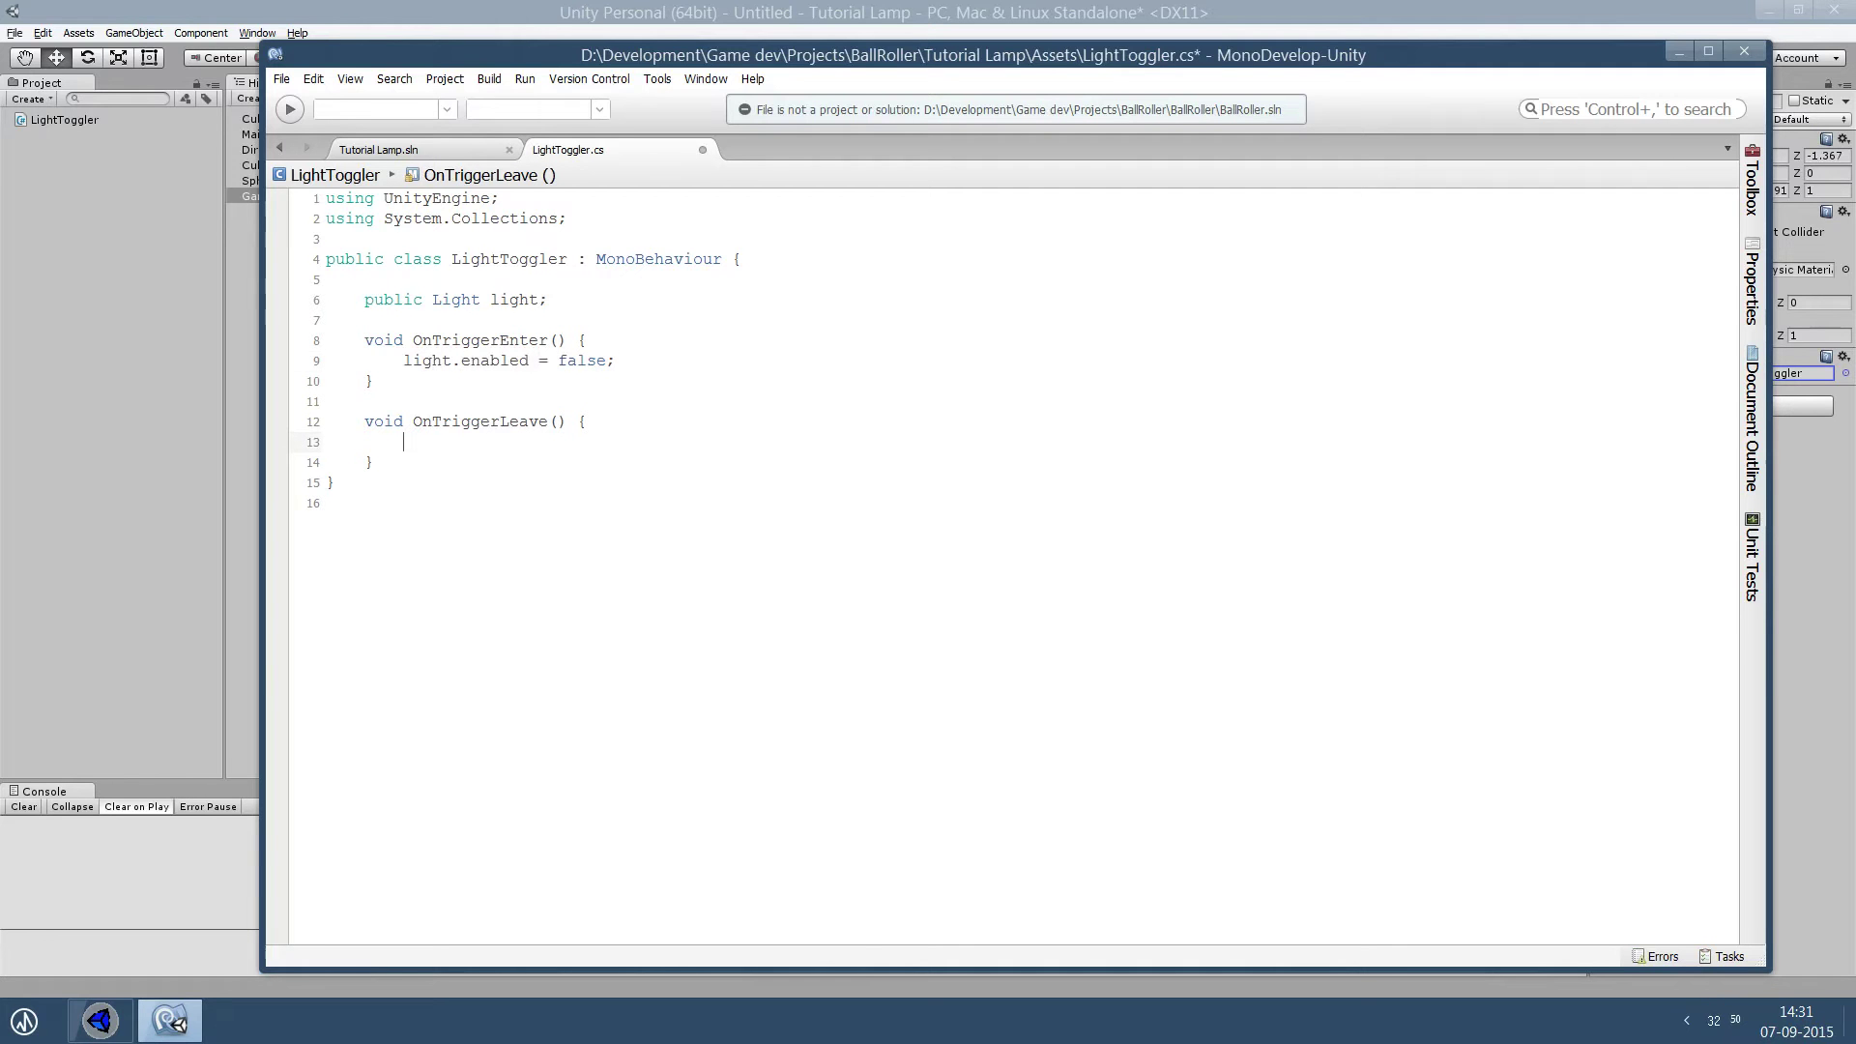
pyautogui.write('light.enabled')
pyautogui.write(' = true;')
pyautogui.hotkey('ctrl', 's')
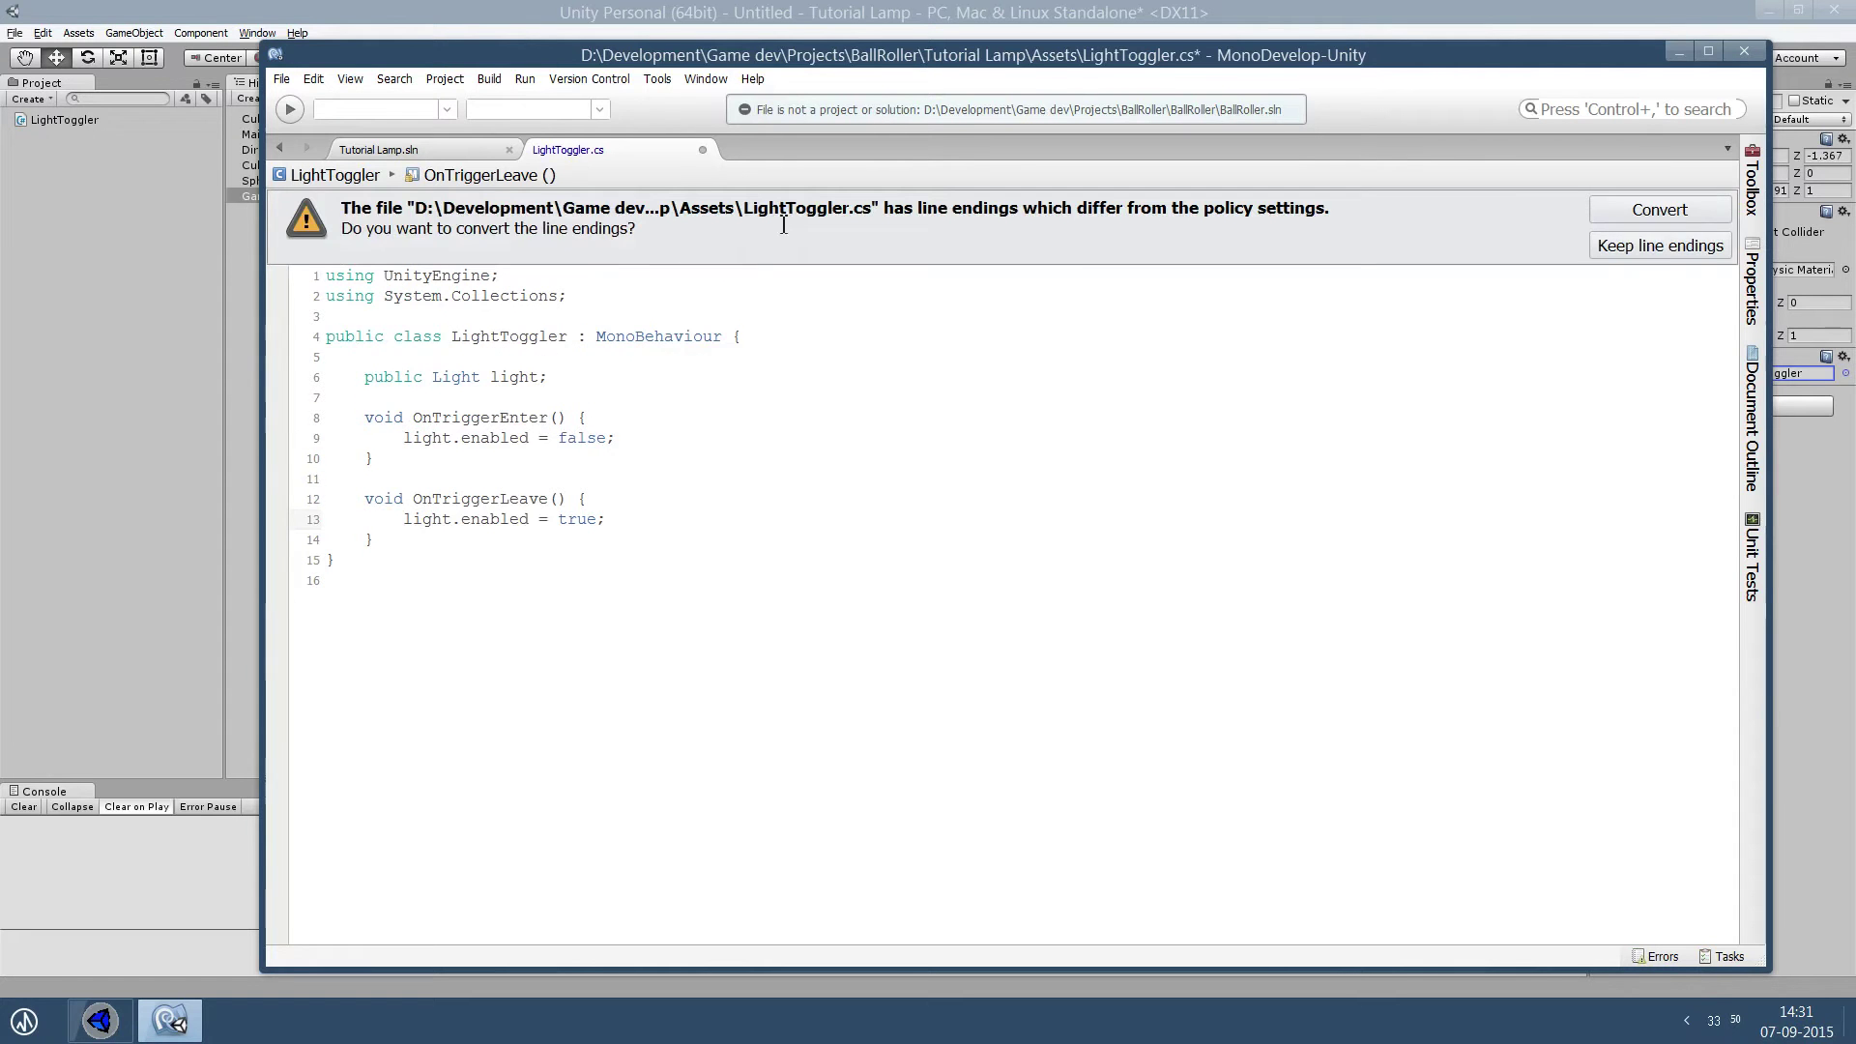
pyautogui.click(1654, 206)
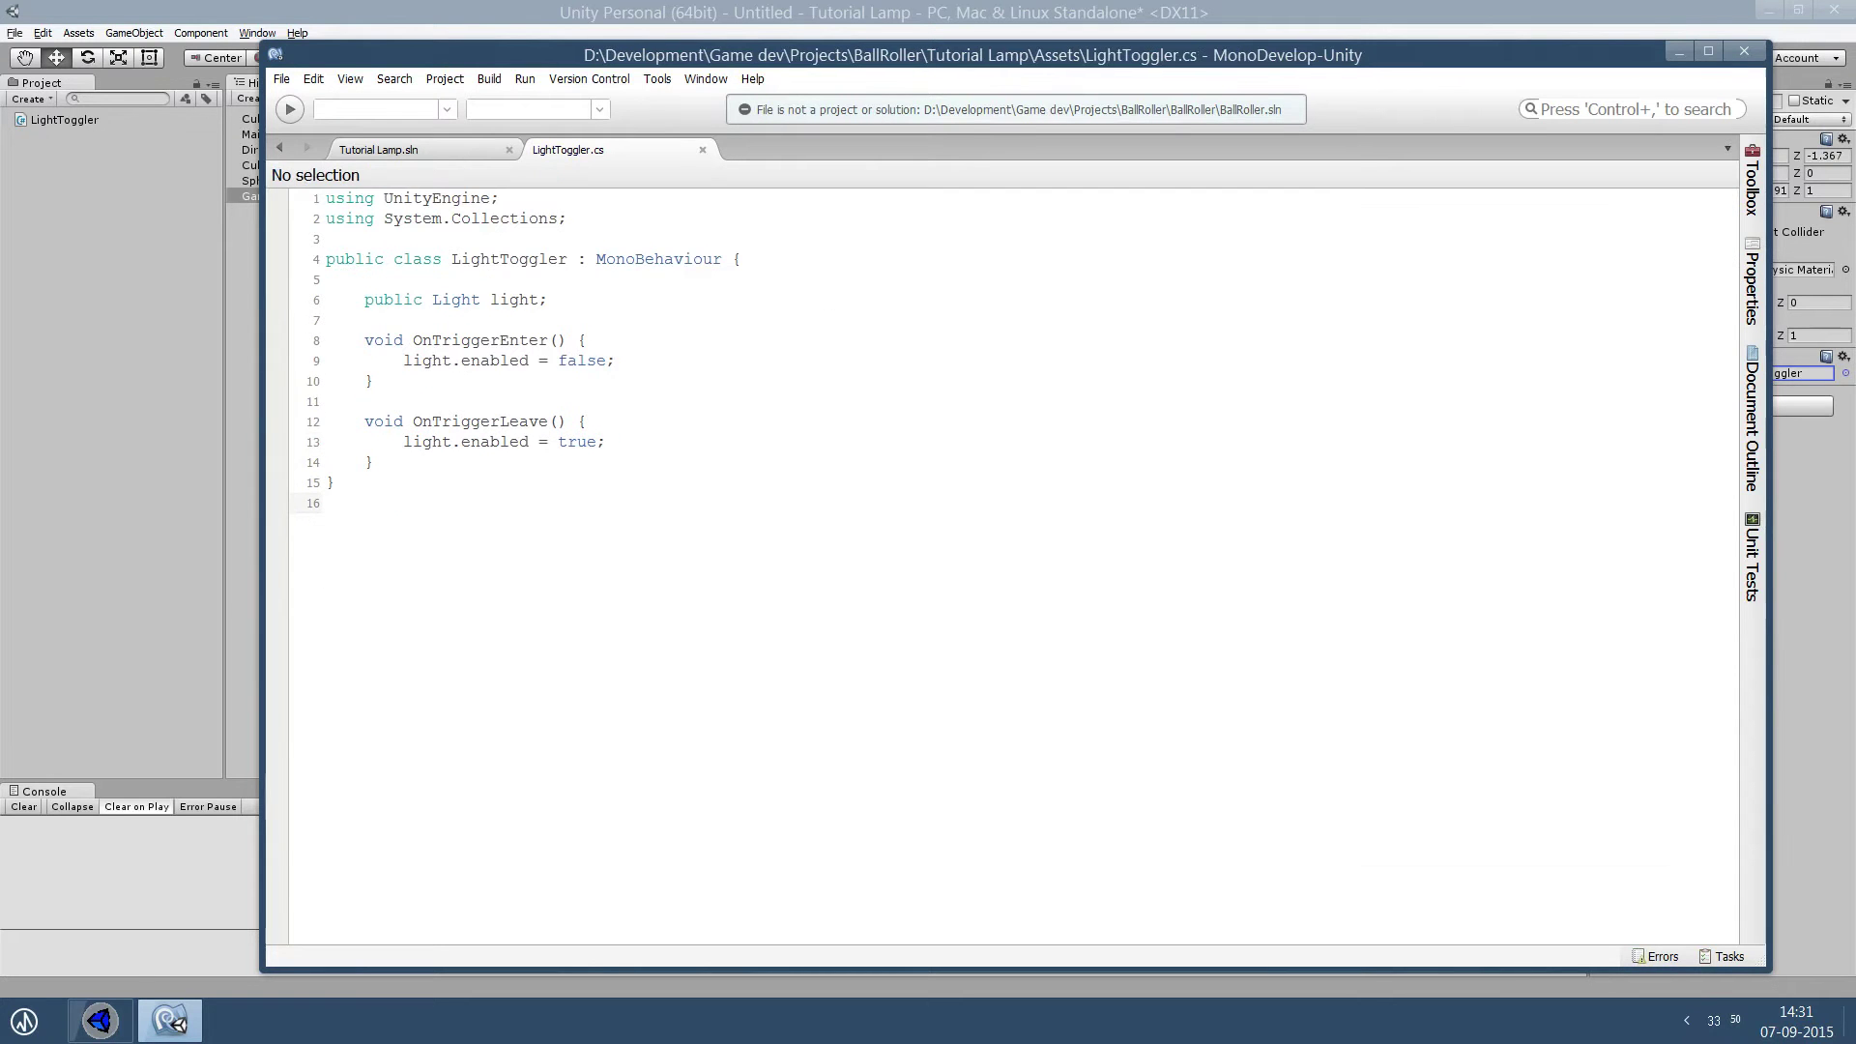
# Assign the Directional Light to Light Toggler's Light field and start a test run.
pyautogui.hotkey('alt', 'Tab')
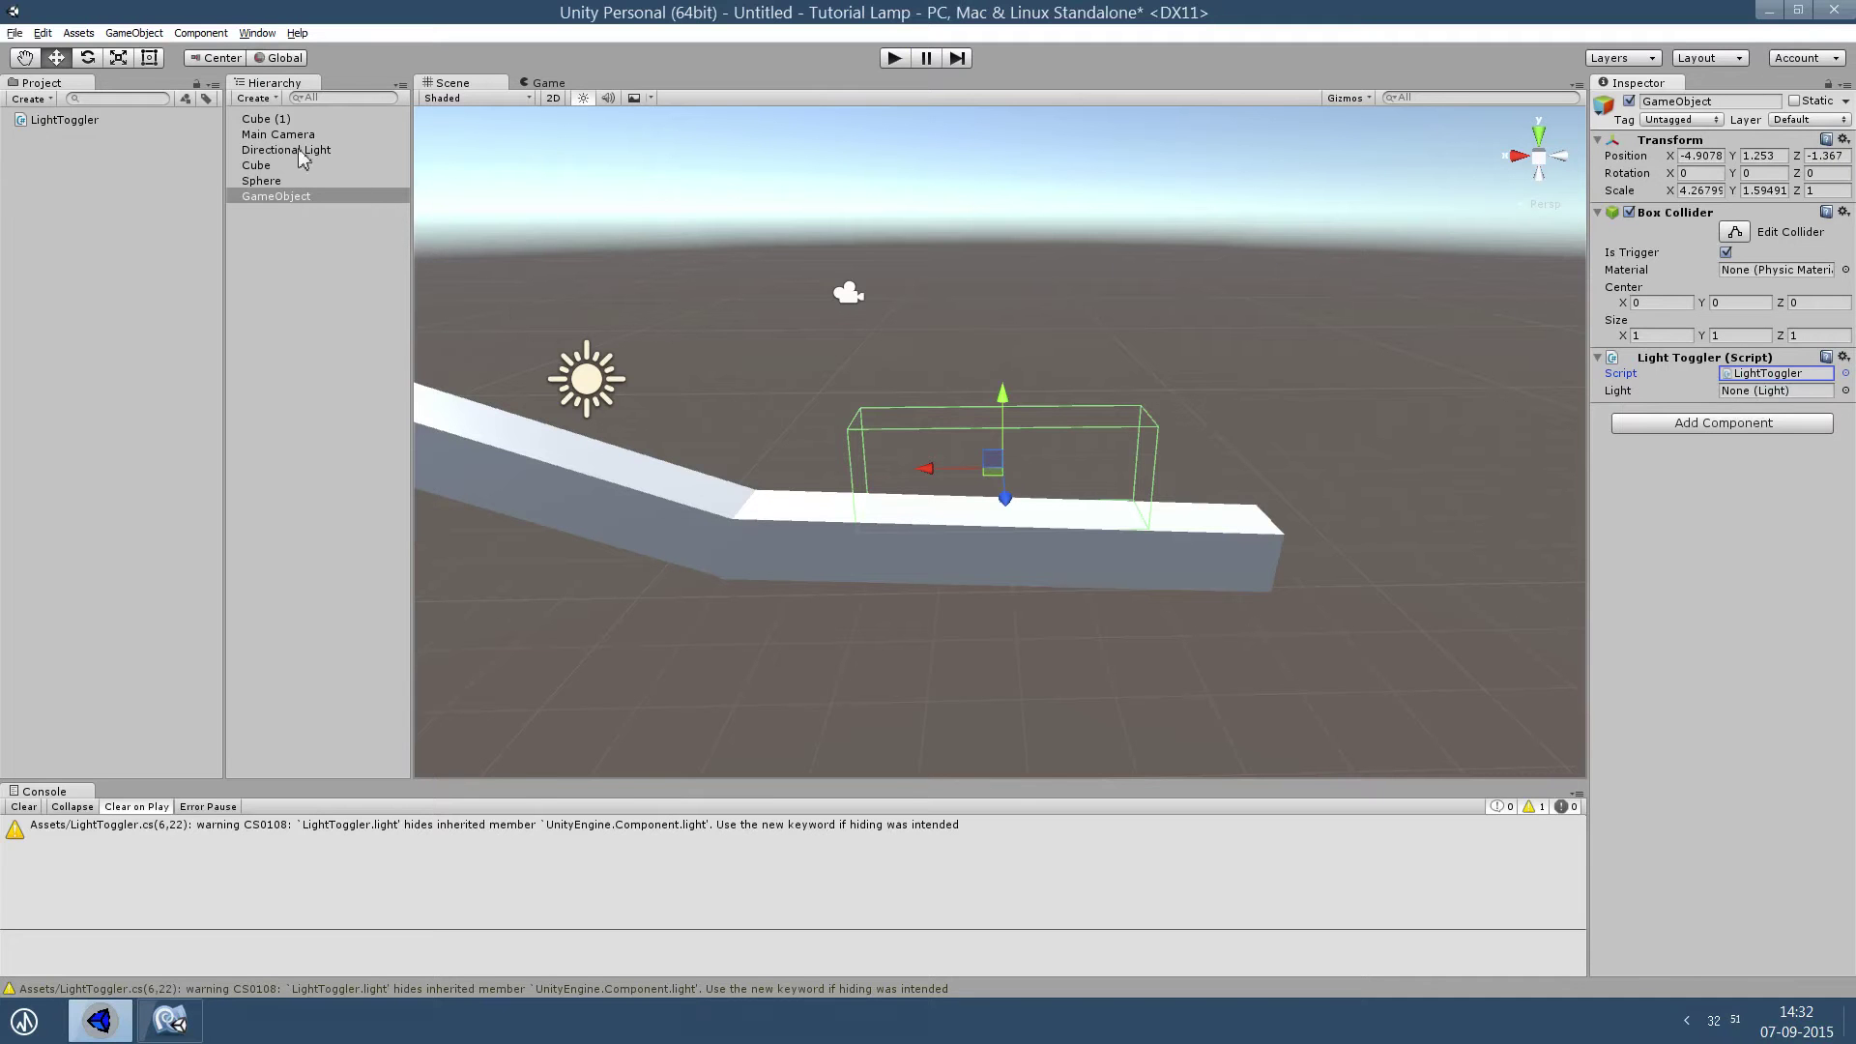
pyautogui.moveTo(285, 149)
pyautogui.mouseDown()
pyautogui.moveTo(1320, 232)
pyautogui.moveTo(1777, 391)
pyautogui.mouseUp()
pyautogui.click(892, 60)
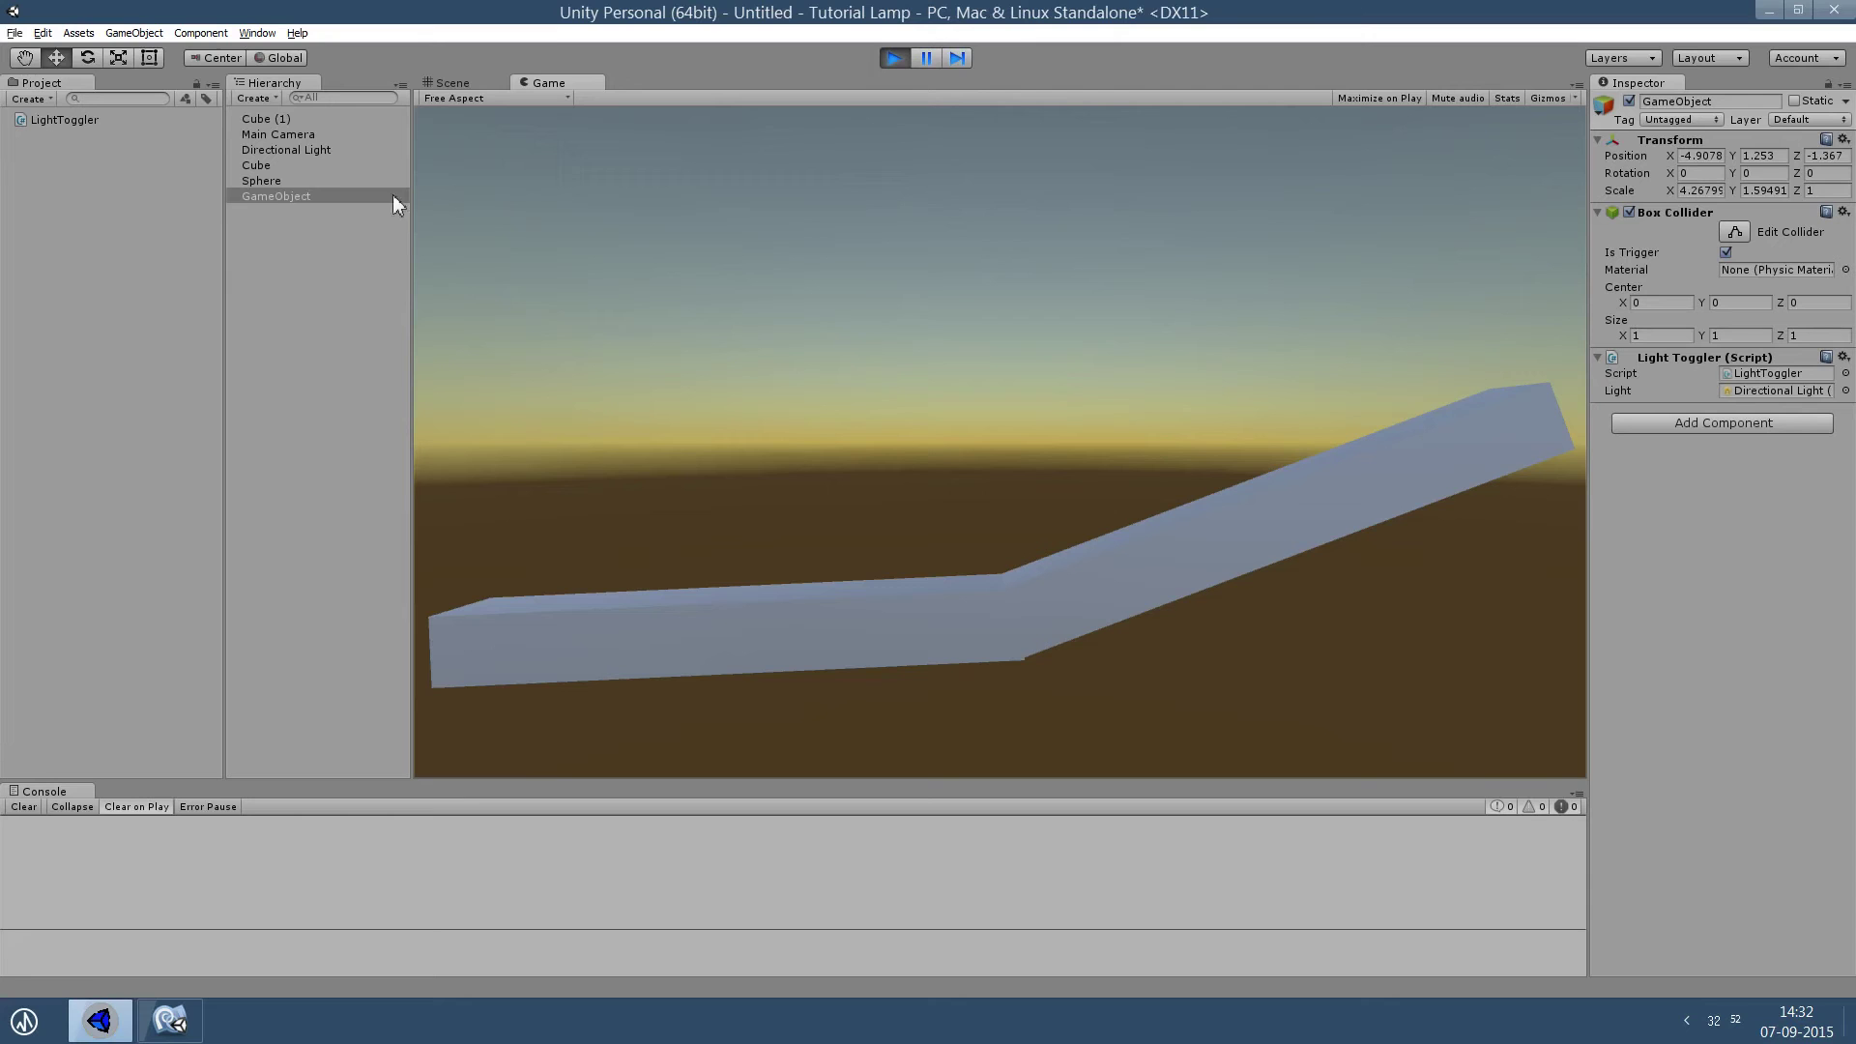
# Stop the run and rename OnTriggerLeave to OnTriggerExit in the LightToggler script.
pyautogui.click(897, 58)
pyautogui.click(171, 1021)
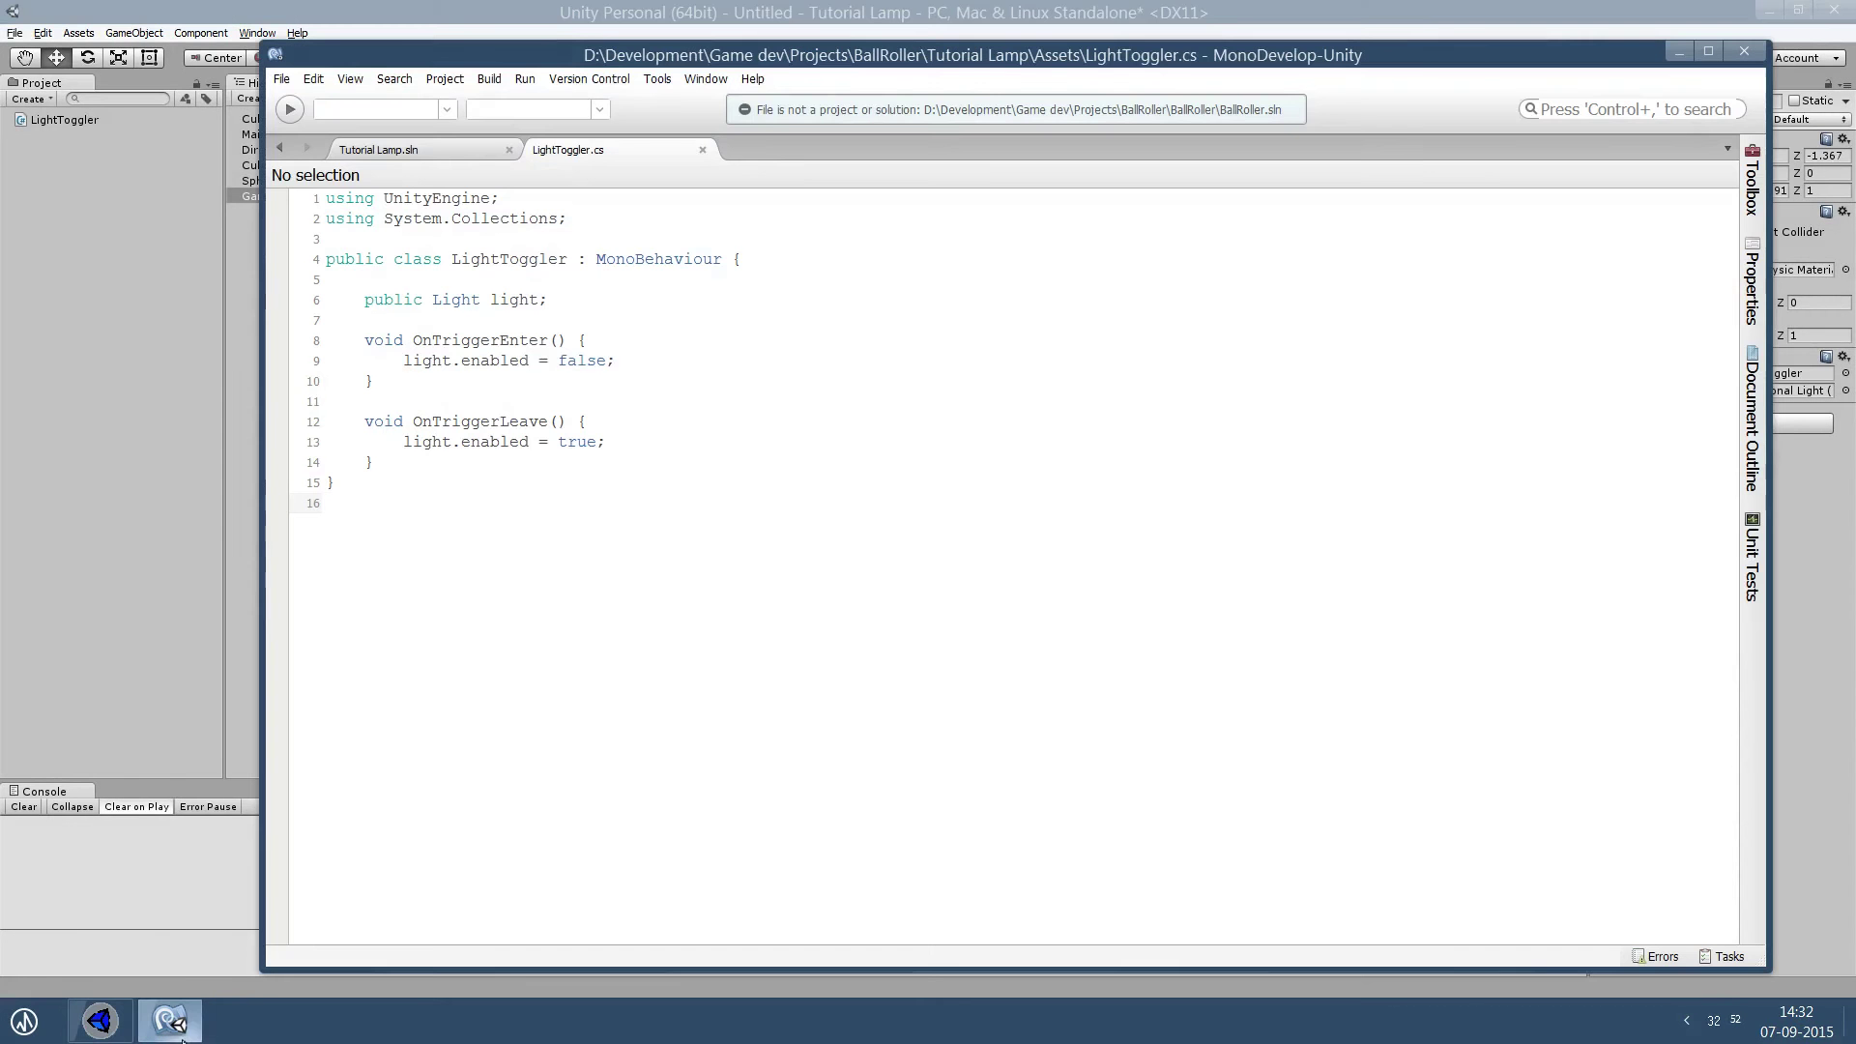
pyautogui.moveTo(504, 423); pyautogui.dragTo(548, 422)
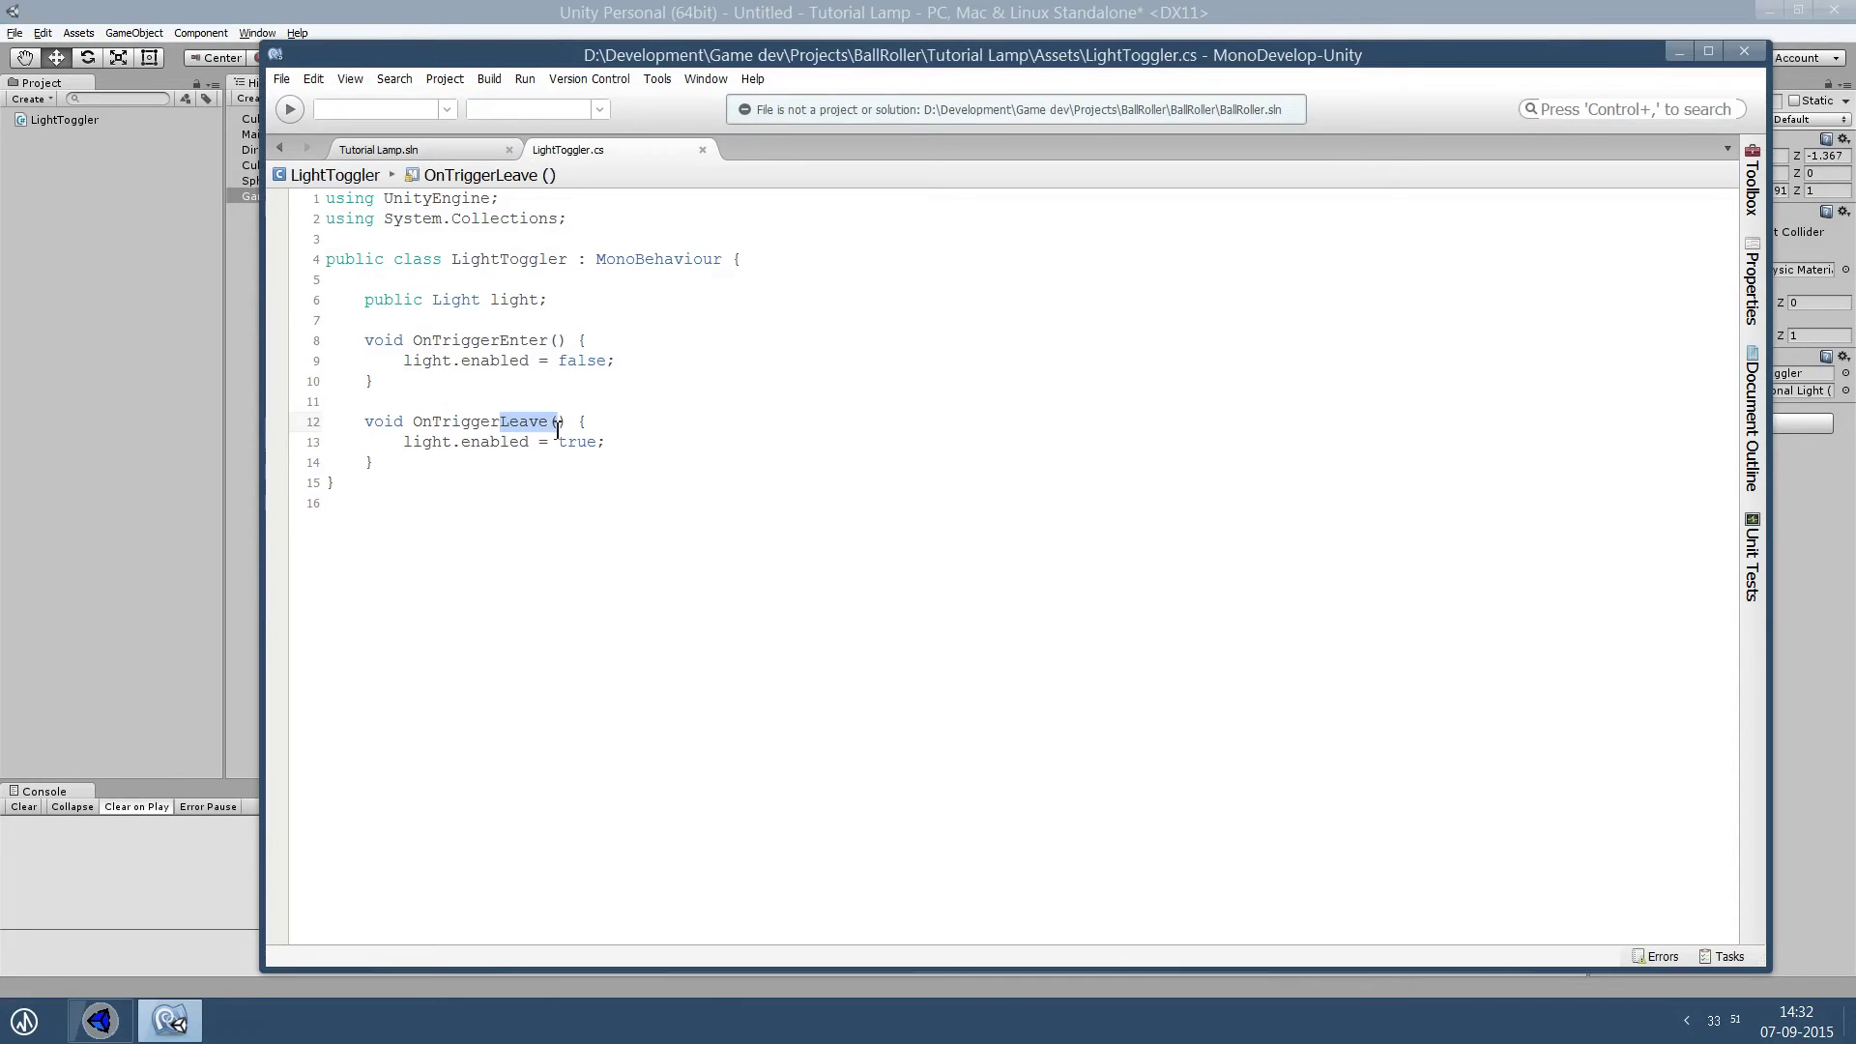
pyautogui.write('Exit')
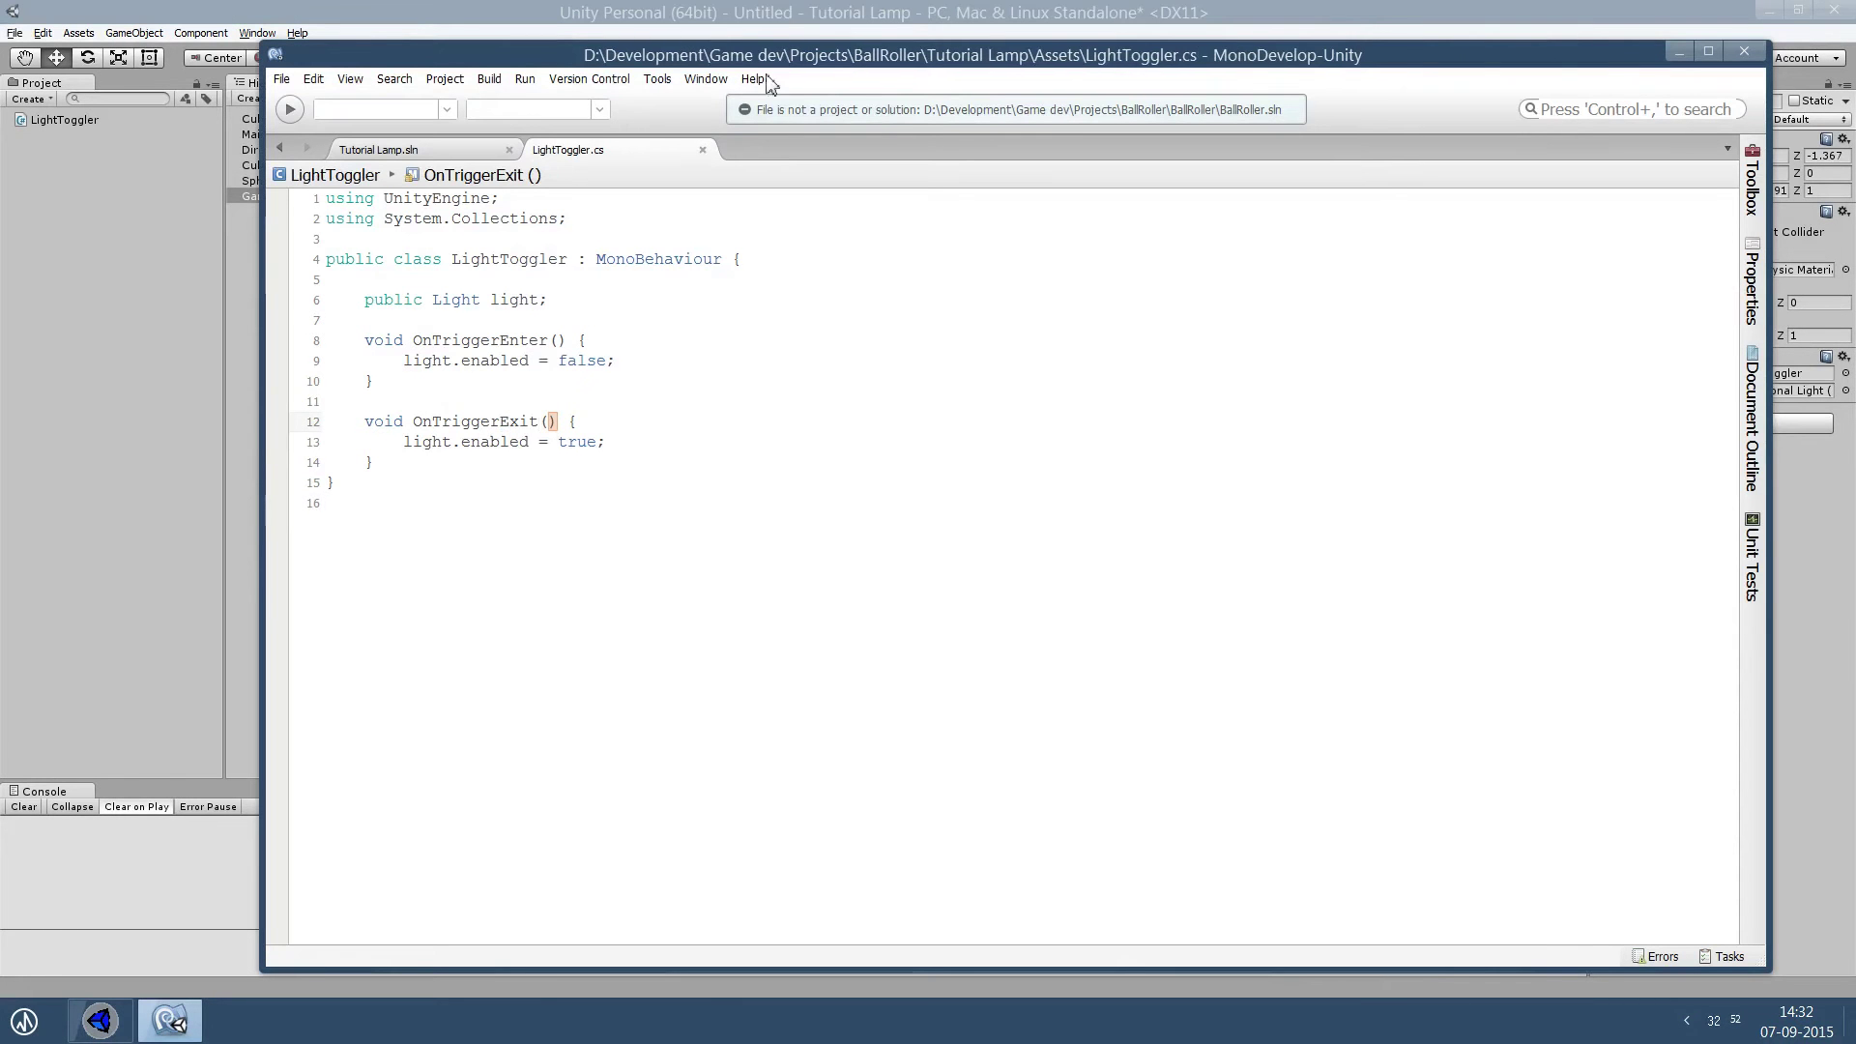
# Rerun the scene in Unity to confirm the light returns after the ball passes.
pyautogui.click(798, 15)
pyautogui.click(894, 60)
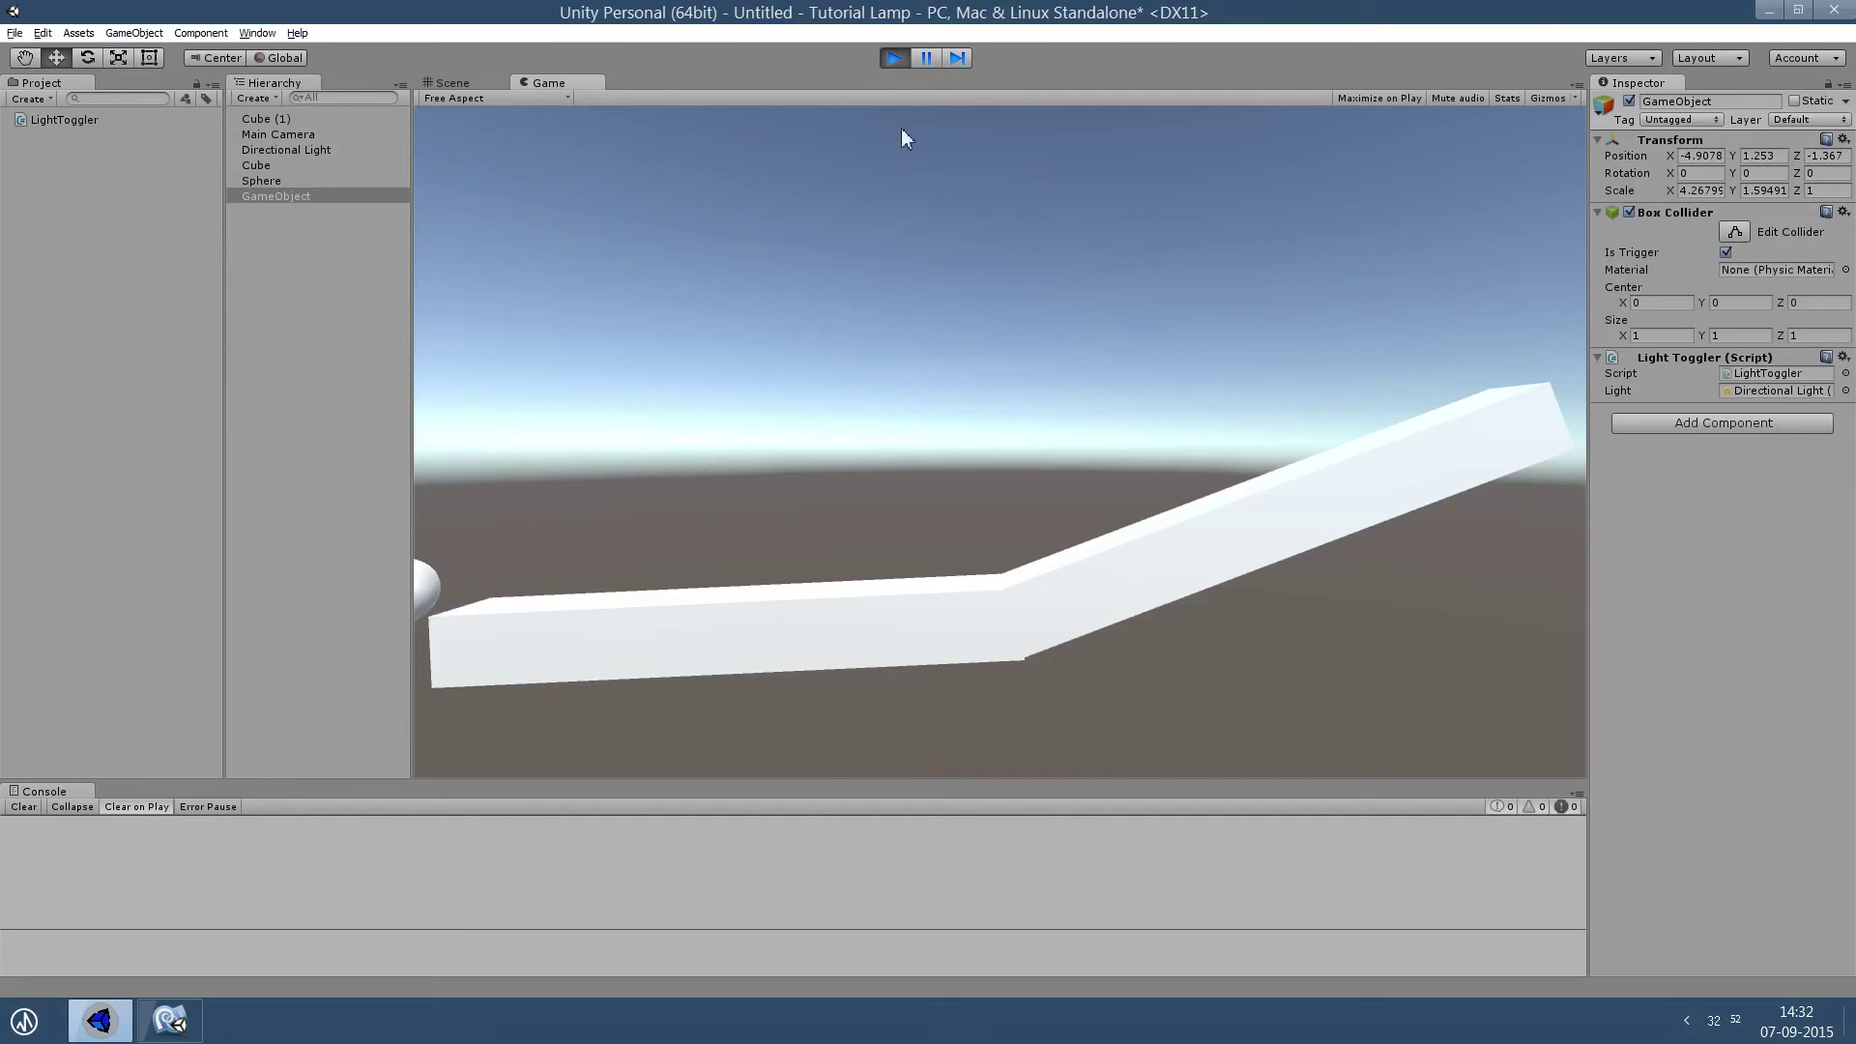
pyautogui.click(895, 58)
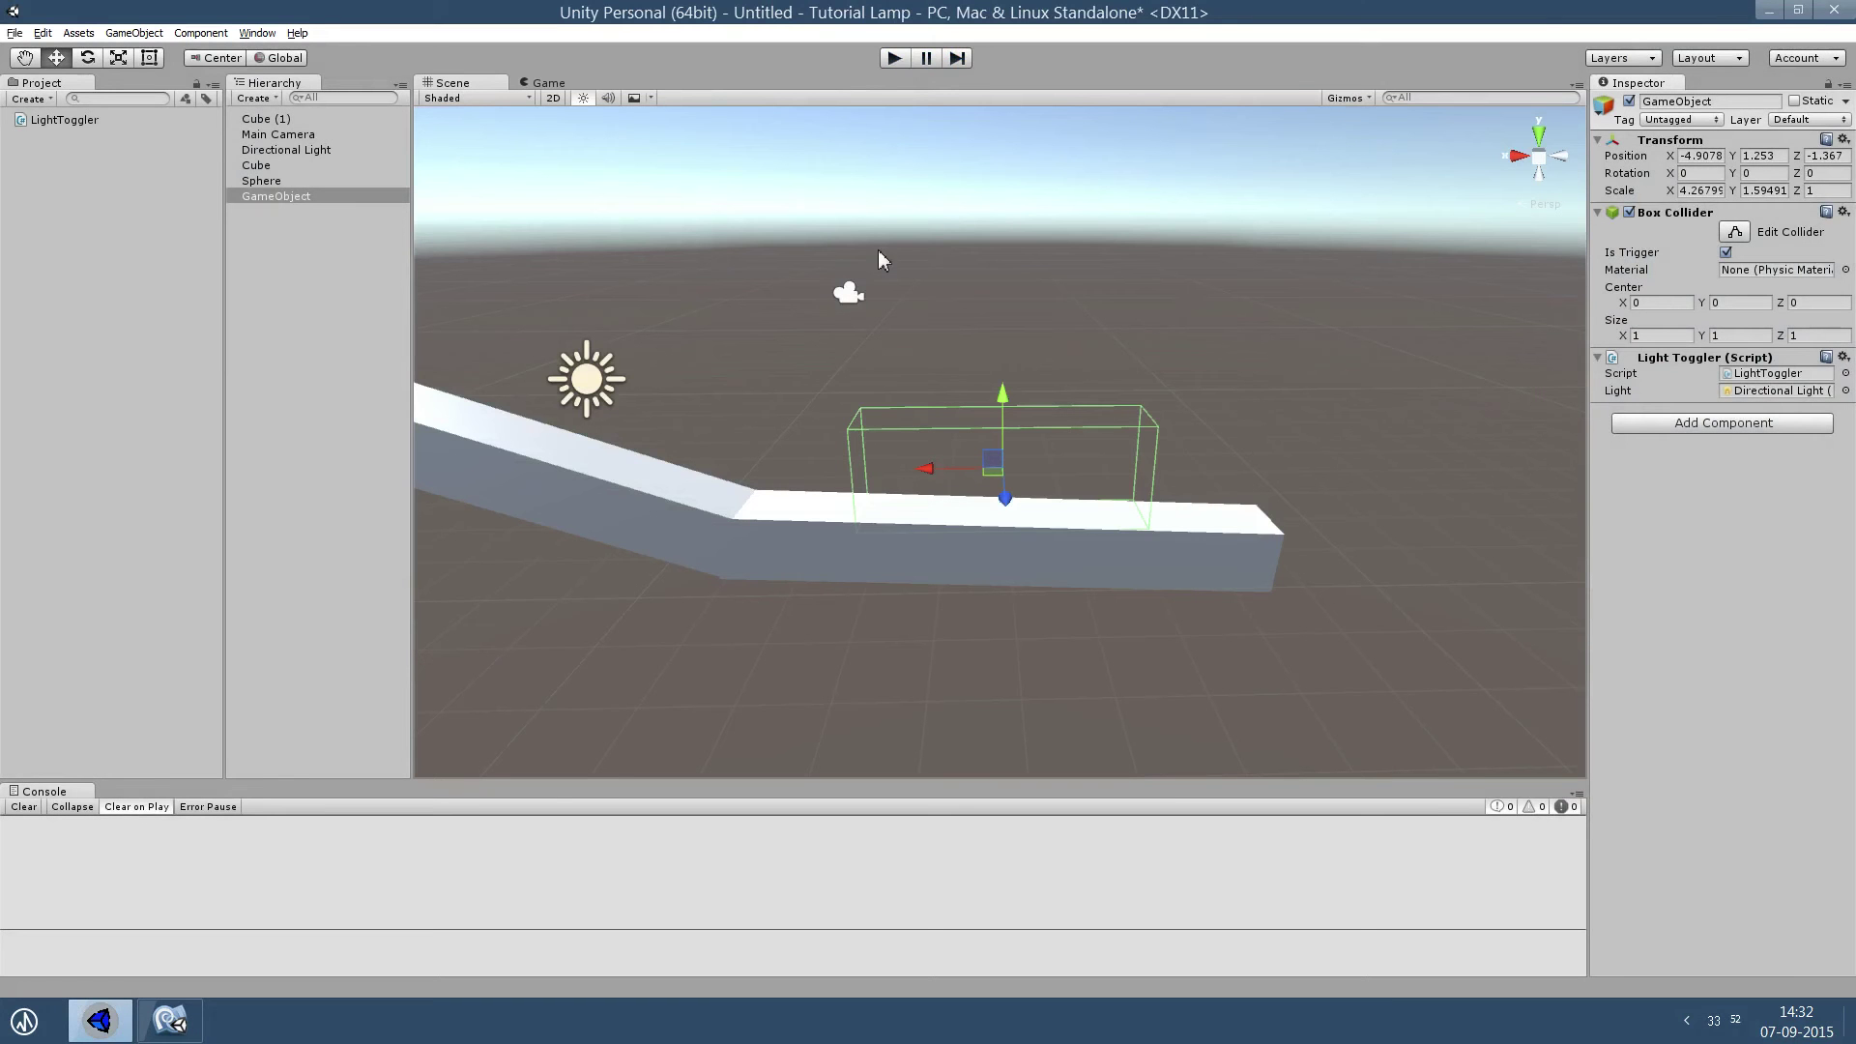